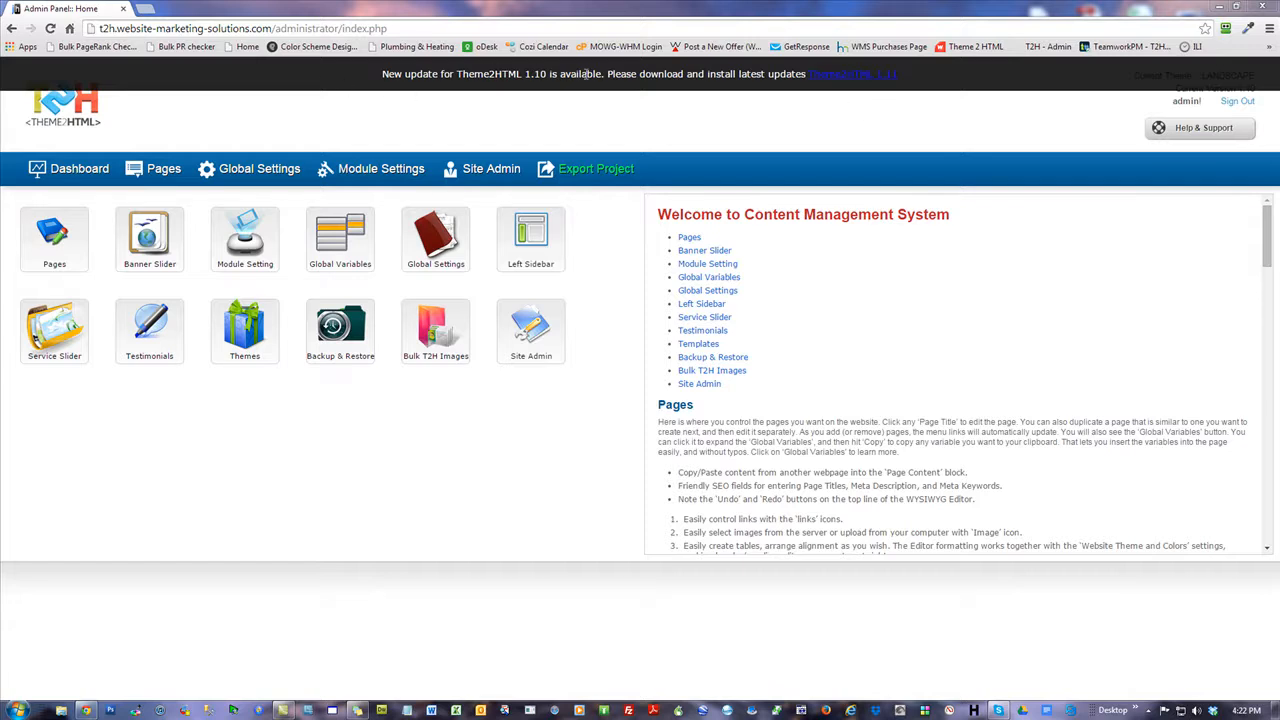
# Install the Theme2HTML 1.11 update and go to the project export page.
pyautogui.click(855, 76)
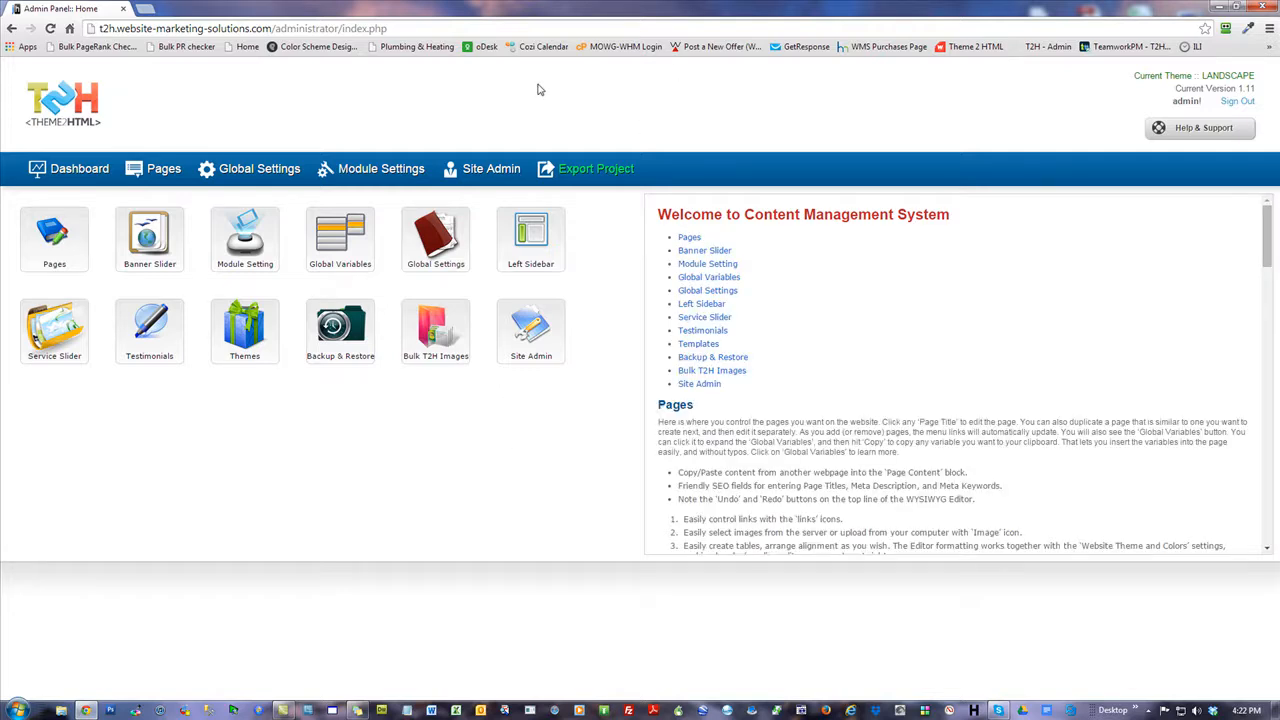
pyautogui.click(612, 172)
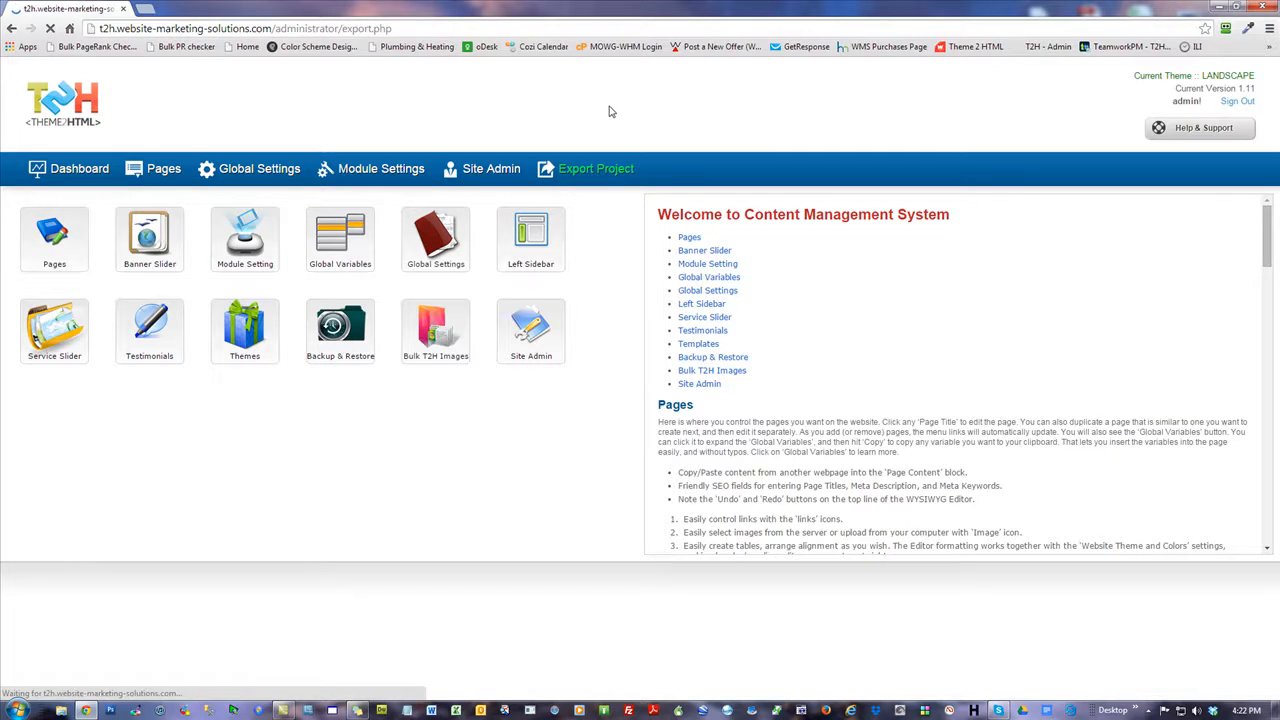
# Choose Upload to FTP and enter server mowg-samples.com, the saved FTP username and the password.
pyautogui.click(443, 282)
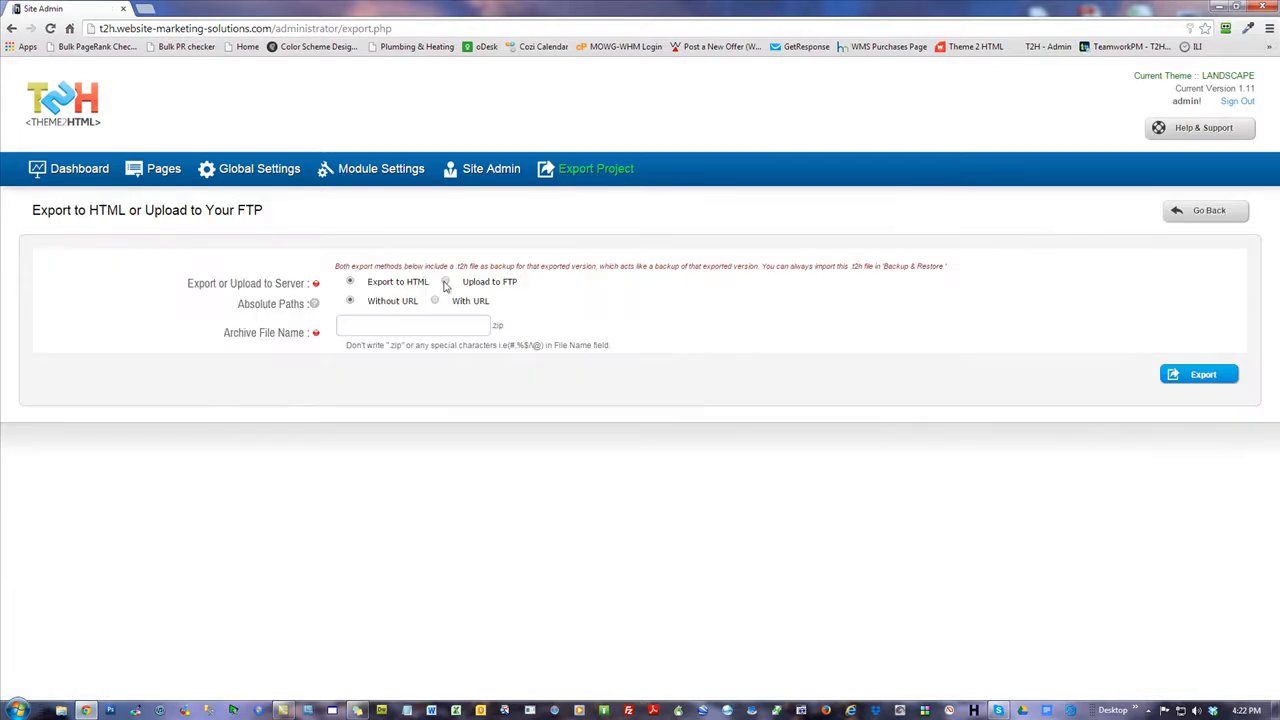
pyautogui.click(329, 395)
pyautogui.click(320, 424)
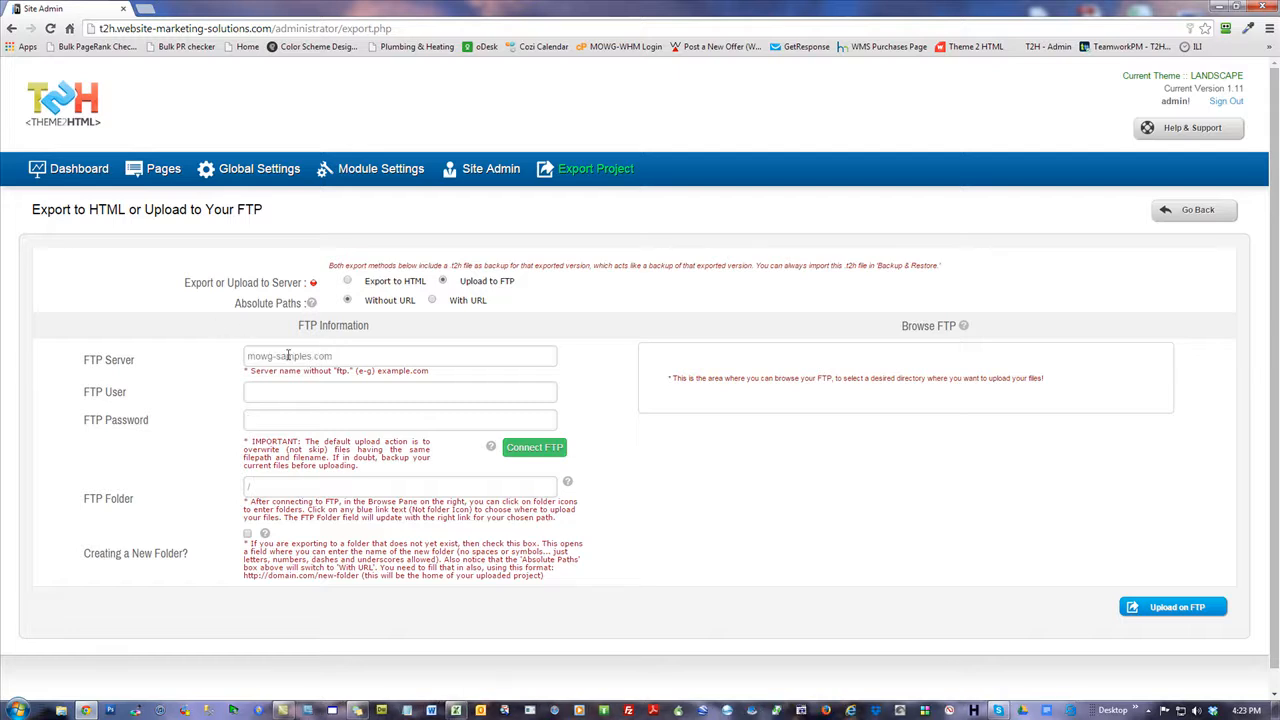
pyautogui.click(288, 388)
pyautogui.click(294, 393)
pyautogui.click(294, 413)
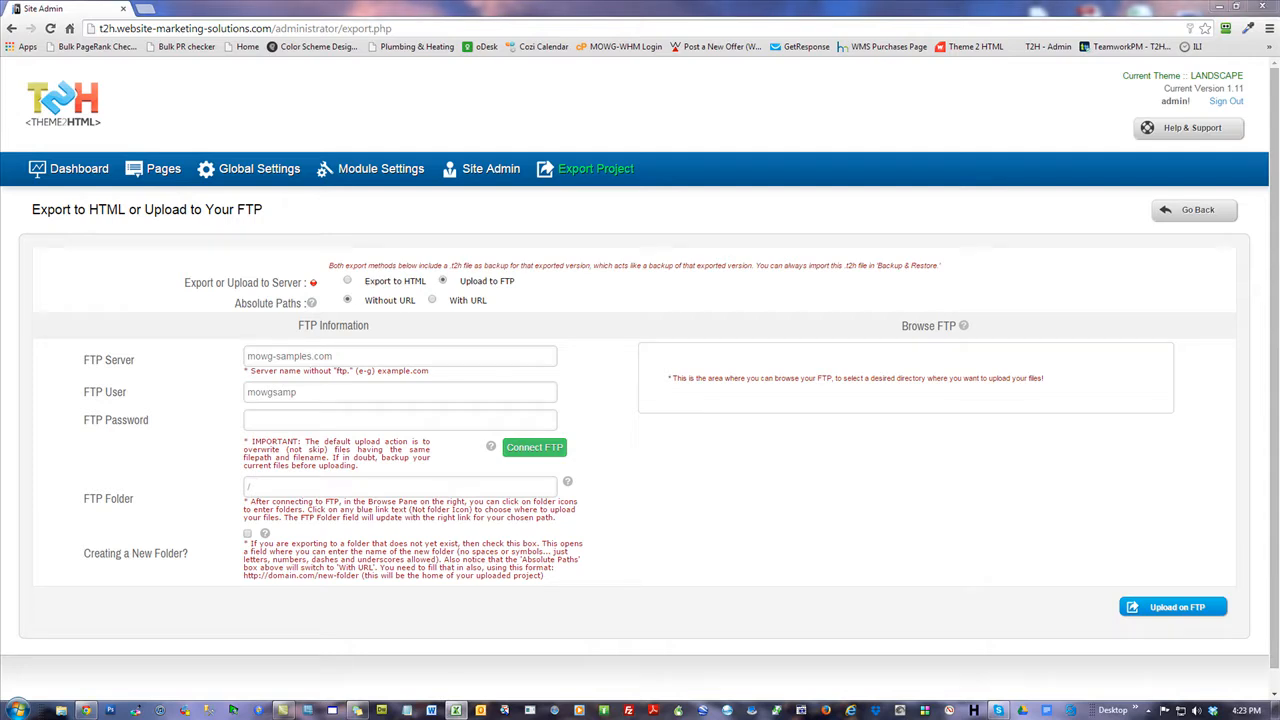
pyautogui.click(371, 425)
pyautogui.hotkey('ctrl', 'v')
# Connect to the FTP server, set the upload folder to /public_html/ and expand it.
pyautogui.click(532, 448)
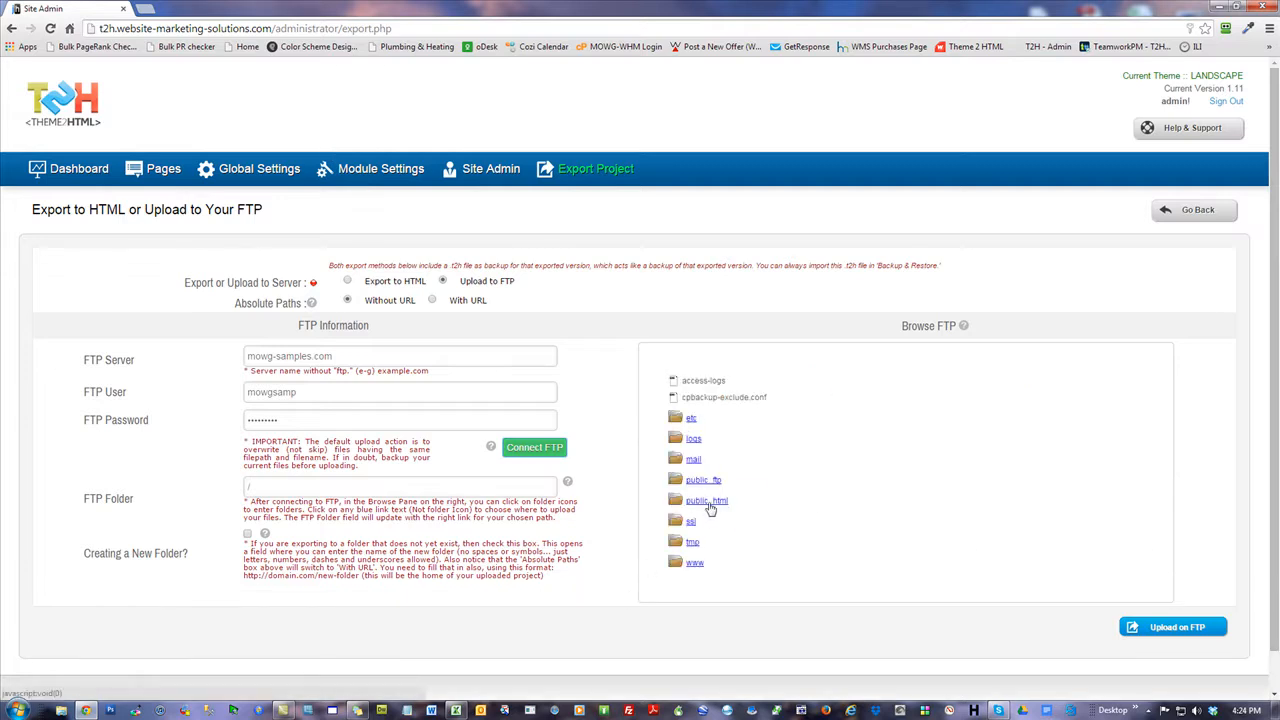
pyautogui.click(708, 502)
pyautogui.click(676, 503)
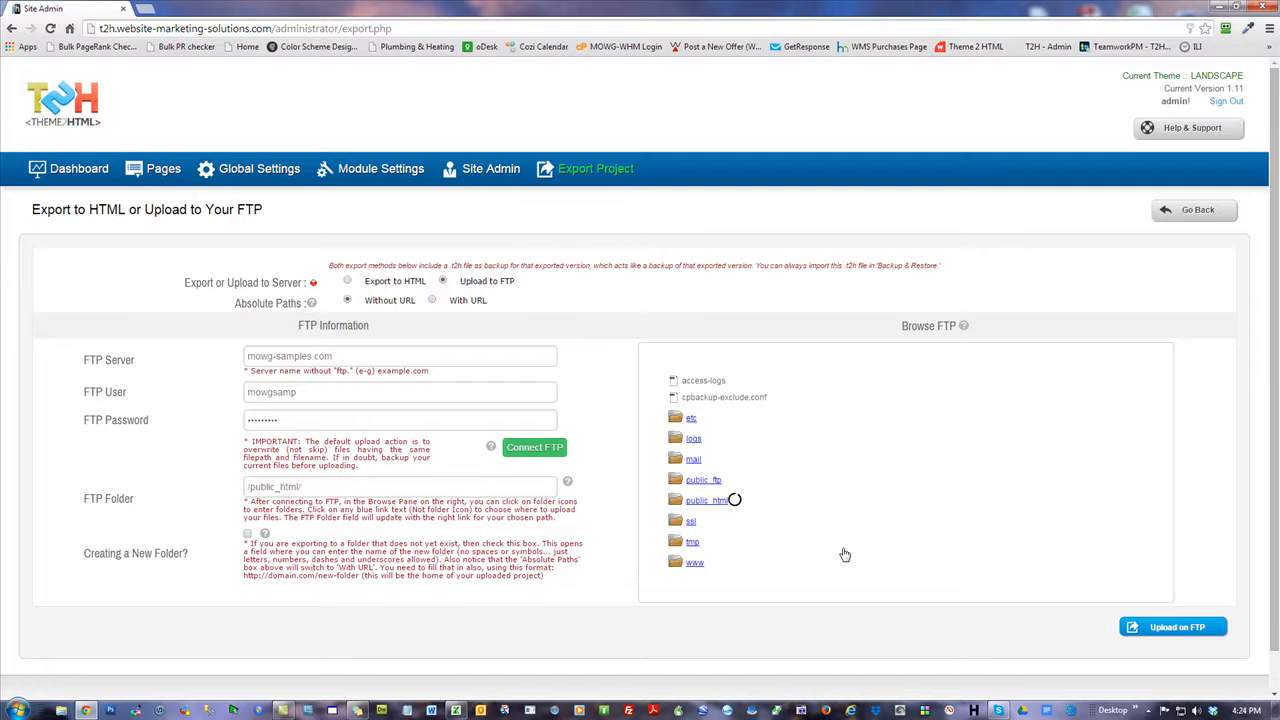
pyautogui.moveTo(1173, 397); pyautogui.dragTo(1178, 423)
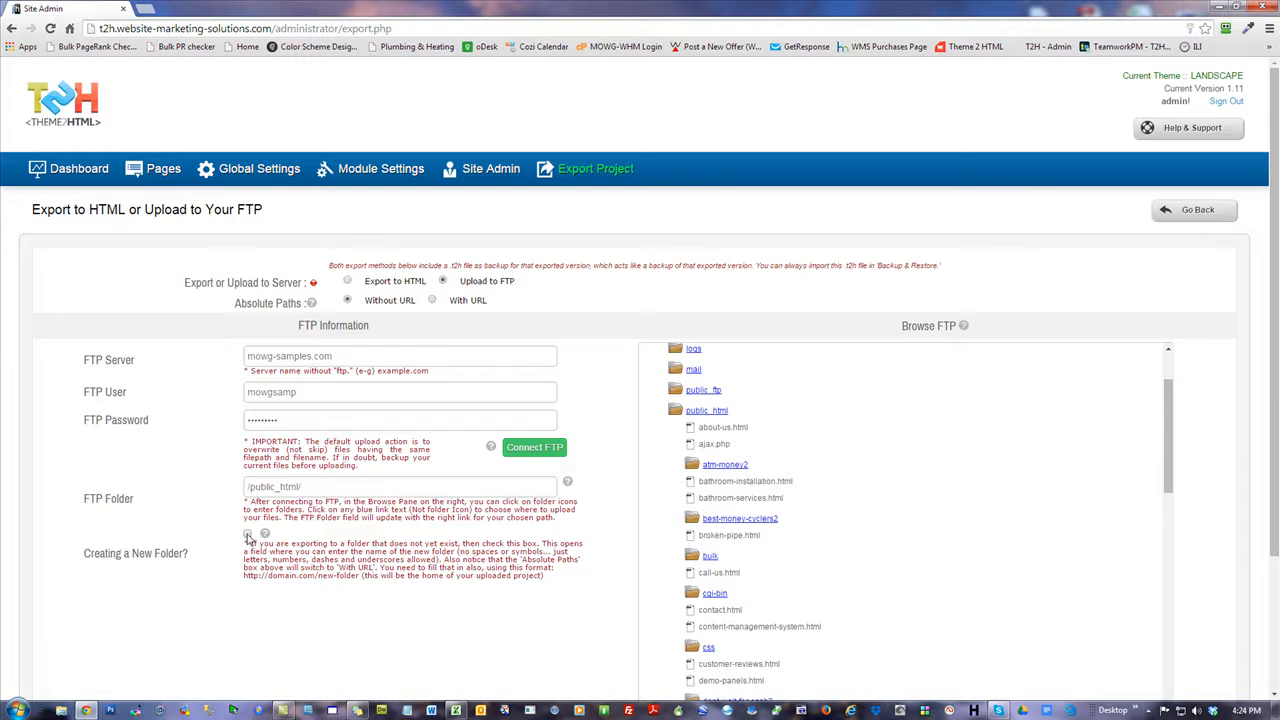
# Tick Creating a New Folder, name it atlanta-plumber and copy the name.
pyautogui.click(247, 538)
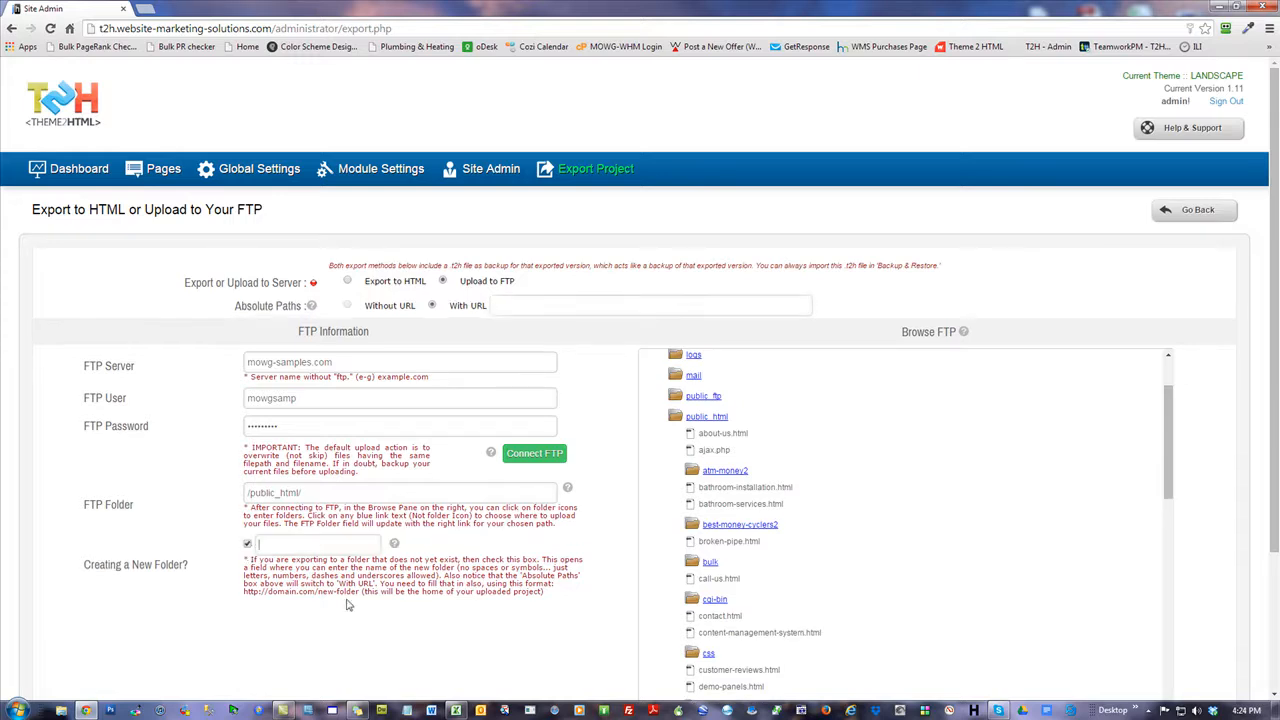
pyautogui.write('atlanta-plumbers')
pyautogui.moveTo(362, 548); pyautogui.dragTo(141, 549)
pyautogui.hotkey('ctrl', 'c')
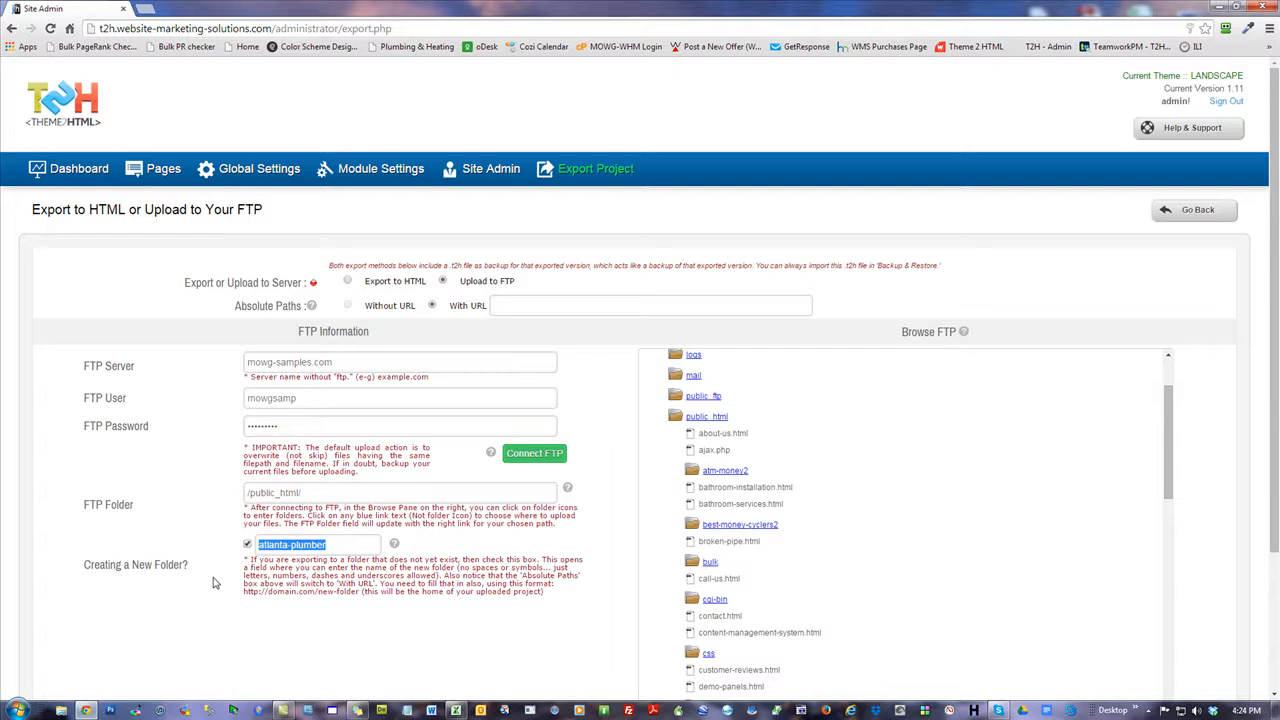
pyautogui.click(507, 305)
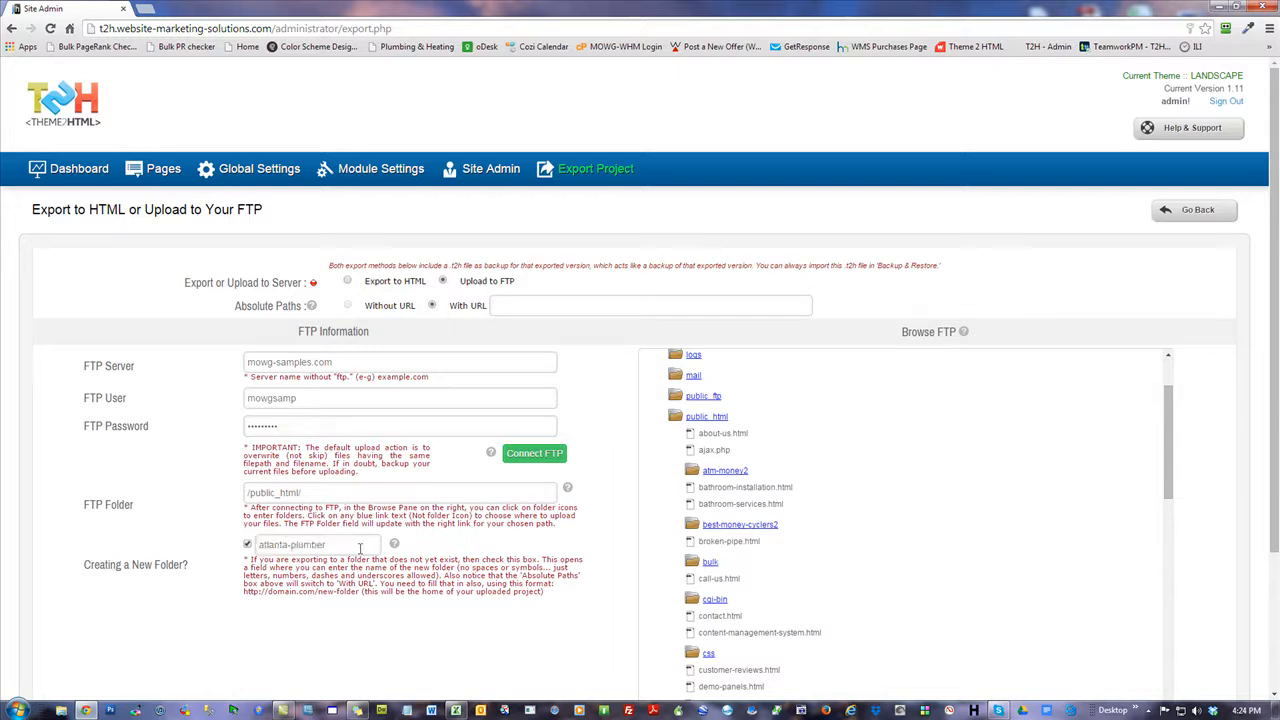
pyautogui.click(521, 305)
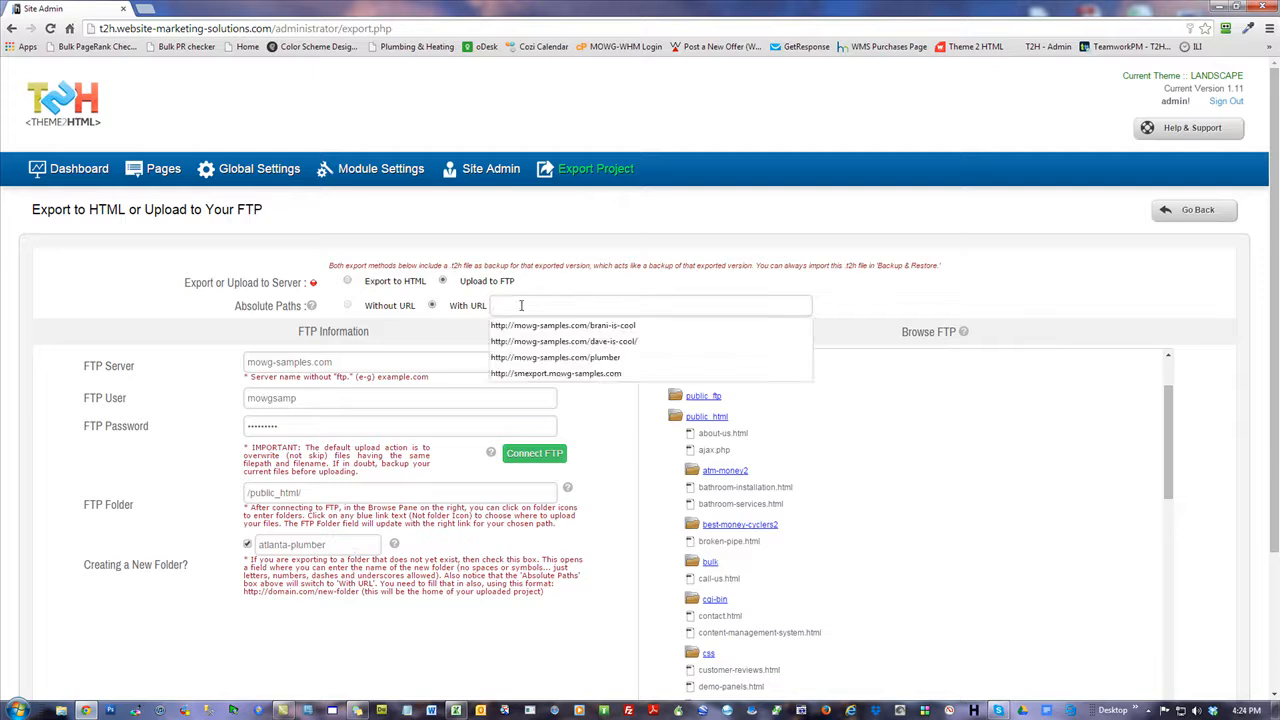
pyautogui.write('http://mowg-')
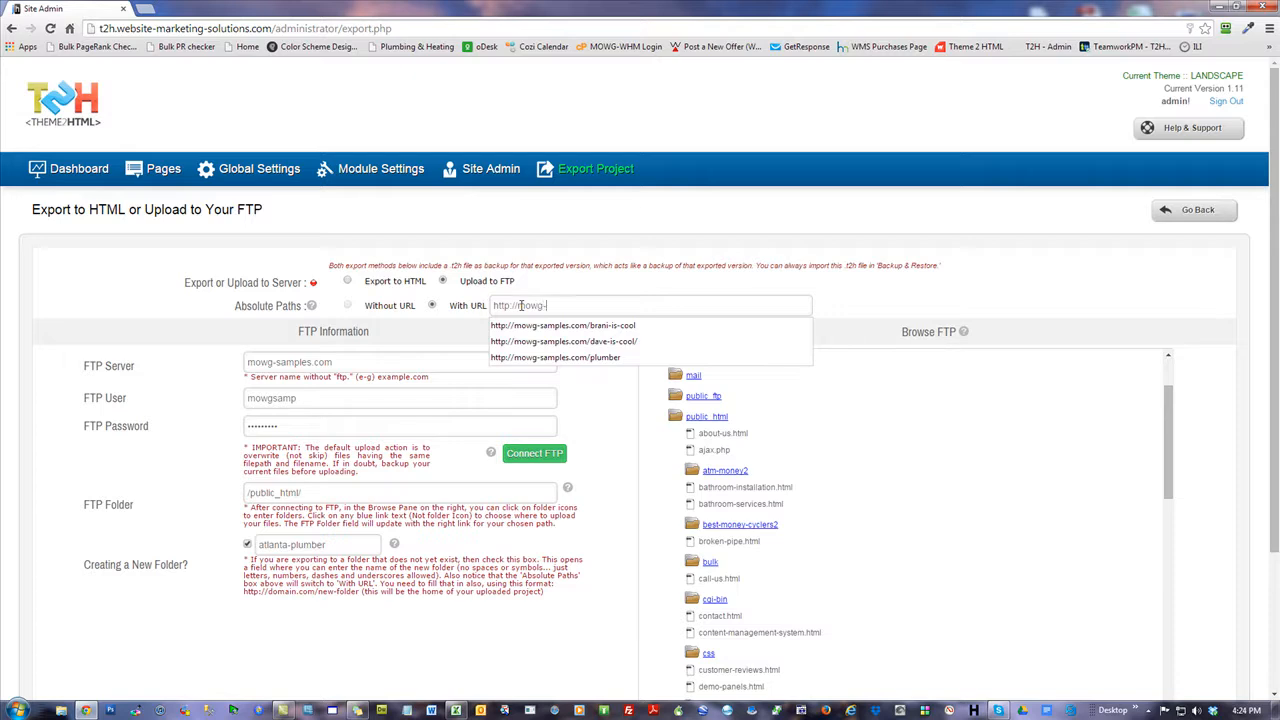
pyautogui.write('samples.com/')
pyautogui.hotkey('ctrl', 'v')
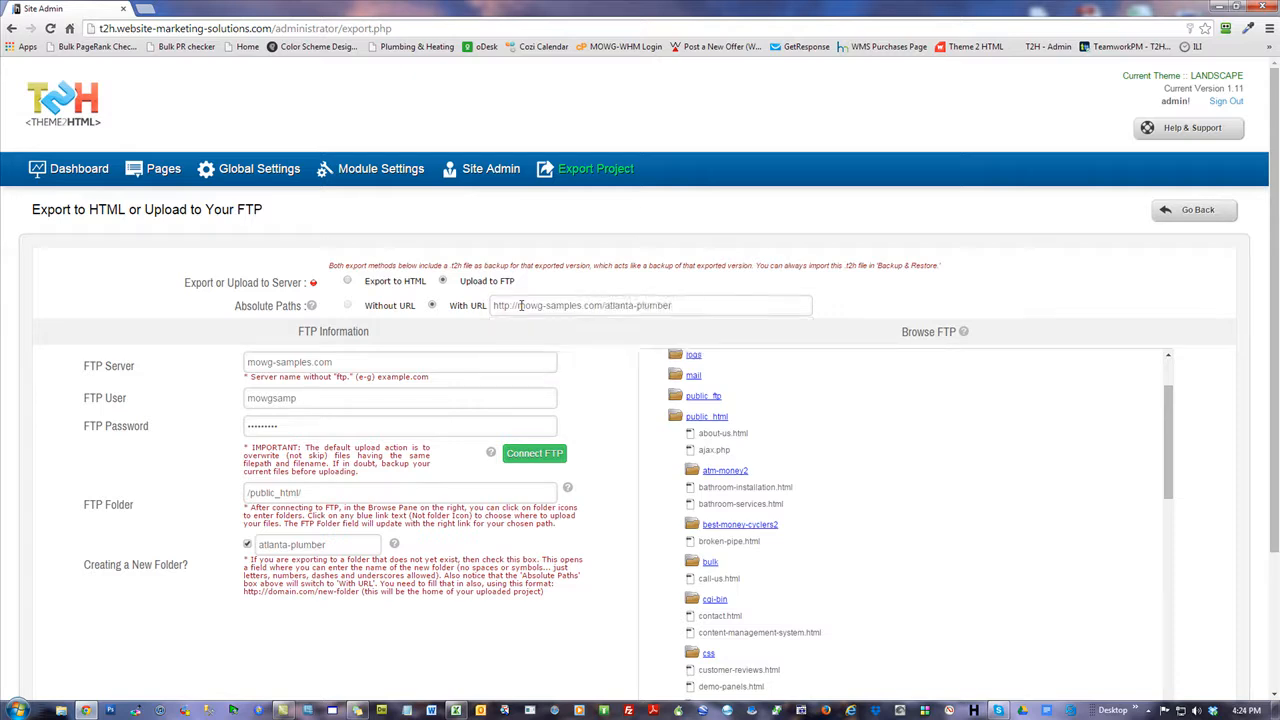
pyautogui.scroll(-2, 611, 443)
pyautogui.scroll(2, 616, 444)
pyautogui.scroll(-2, 641, 367)
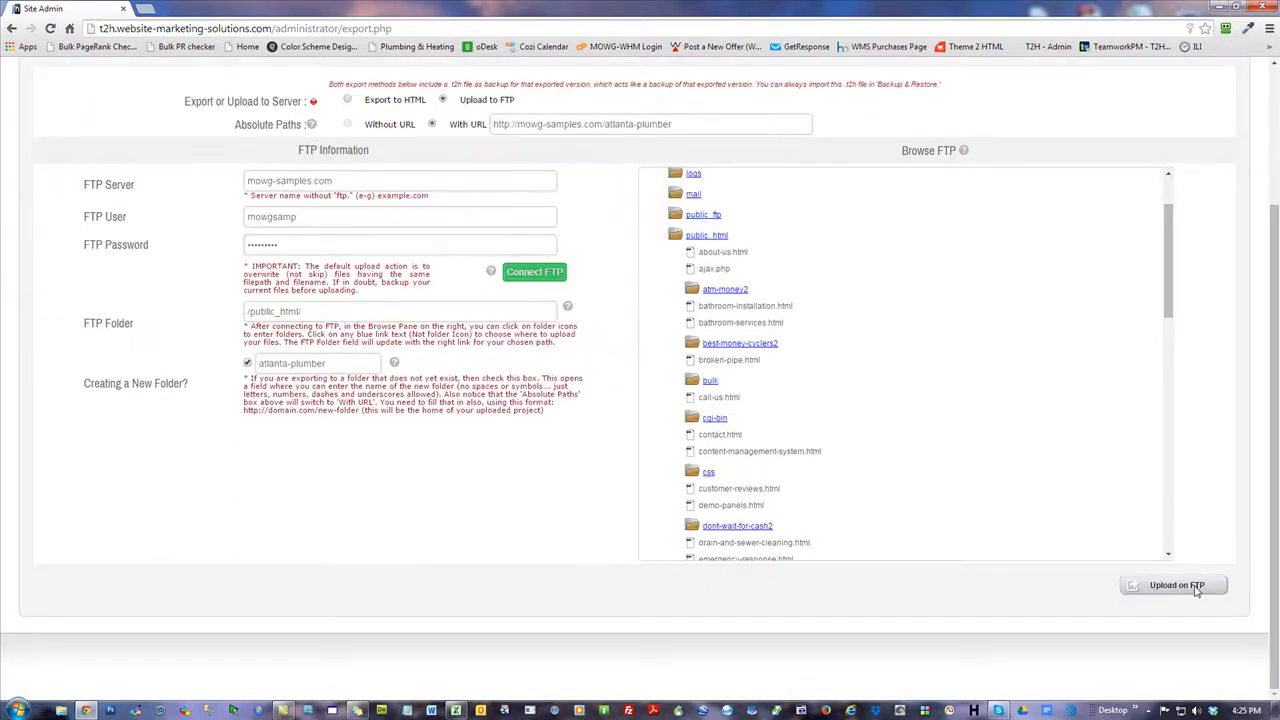
# Upload the project to /public_html/atlanta-plumber via FTP, then open a new browser tab.
pyautogui.click(1195, 588)
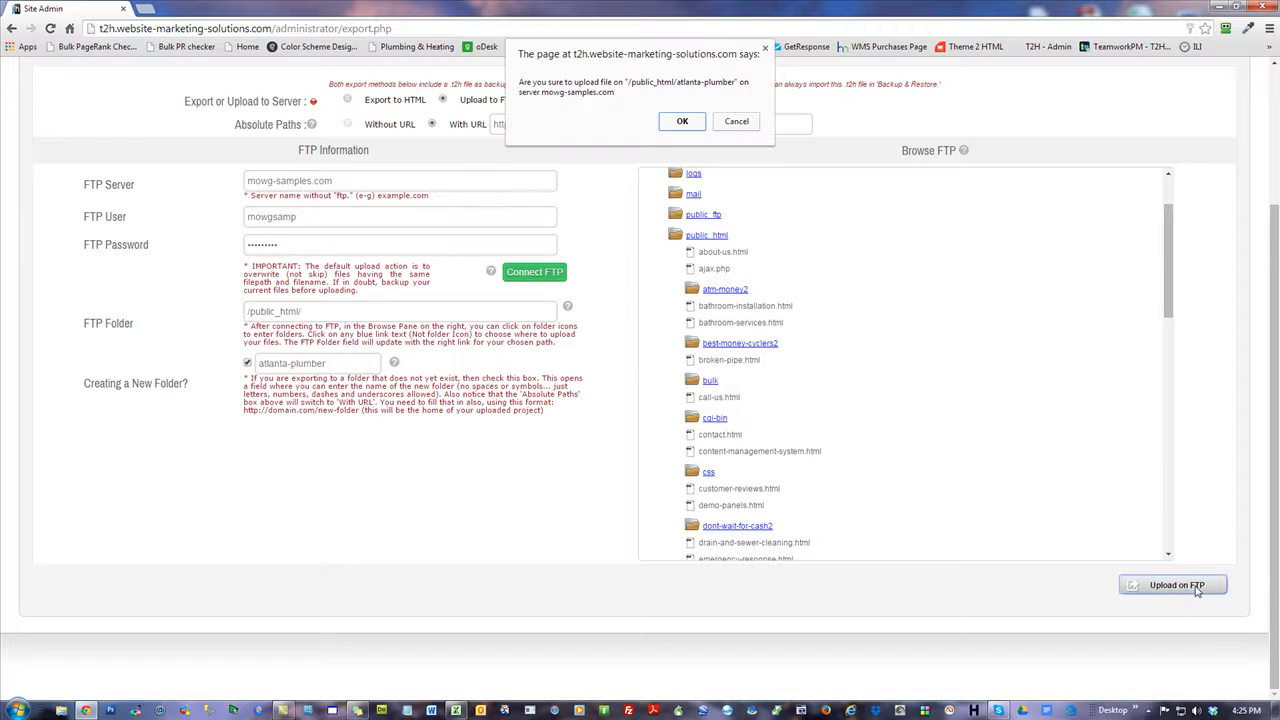
pyautogui.click(682, 123)
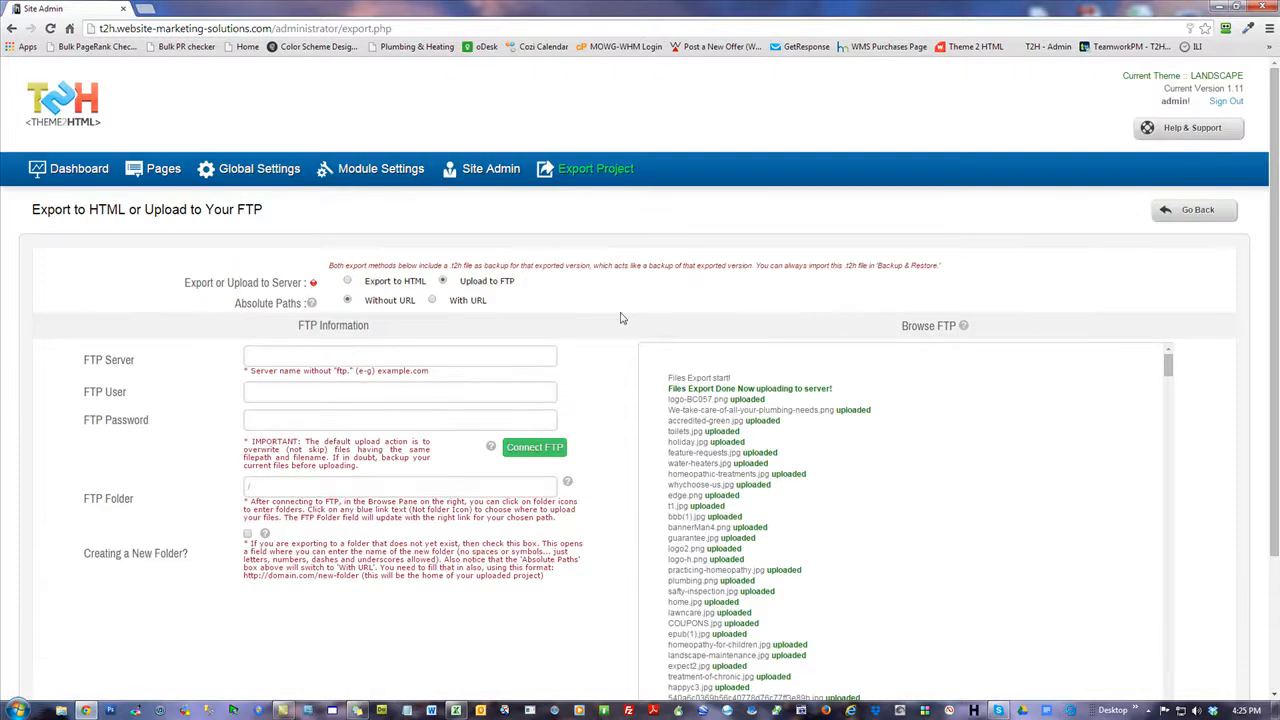
pyautogui.click(146, 9)
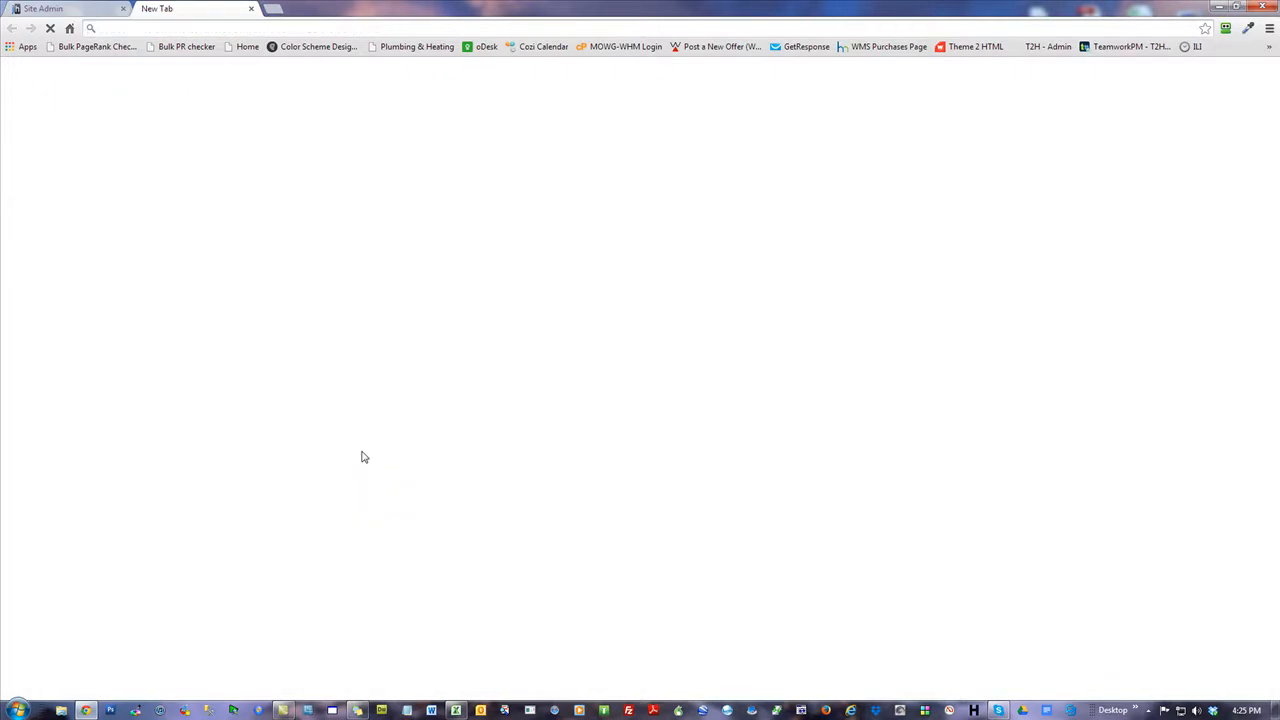
# Load mowg-samples.com/atlanta-plumber/ to check the uploaded site, then close its tab.
pyautogui.write('mowg-samples.com/atlanta-plumber/')
pyautogui.press('Return')
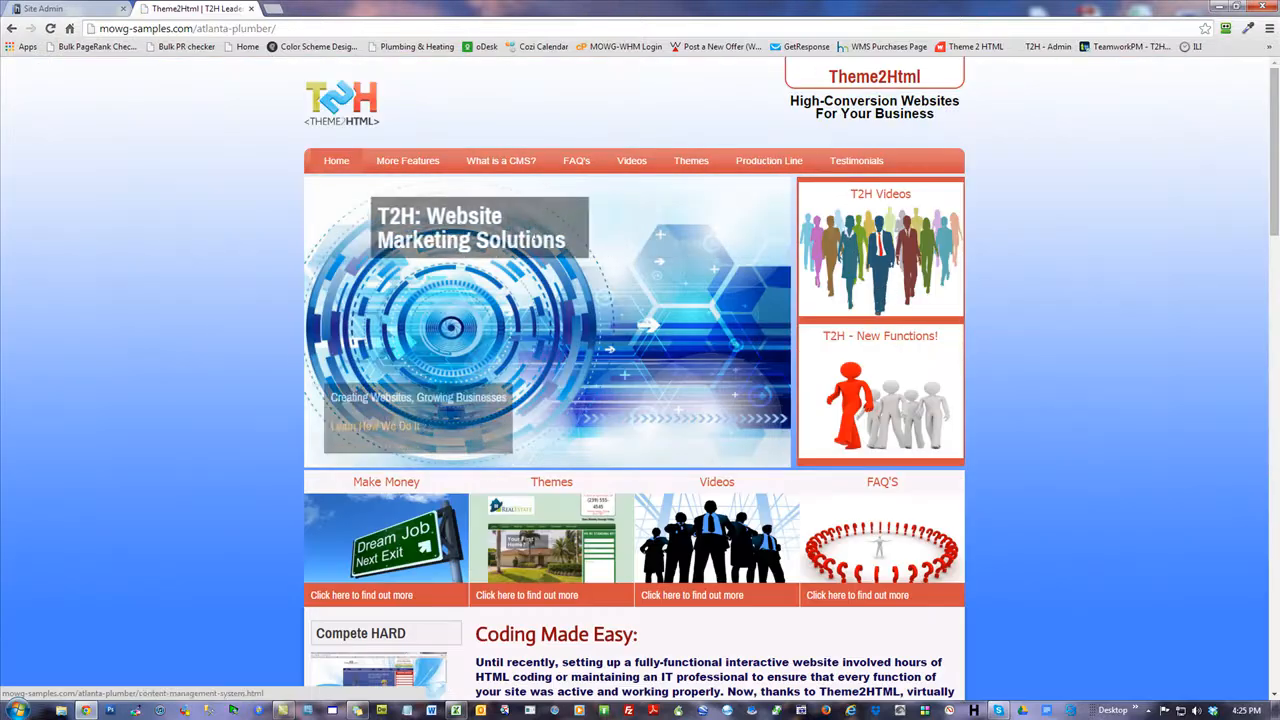
pyautogui.scroll(-14, 709, 551)
pyautogui.scroll(14, 709, 551)
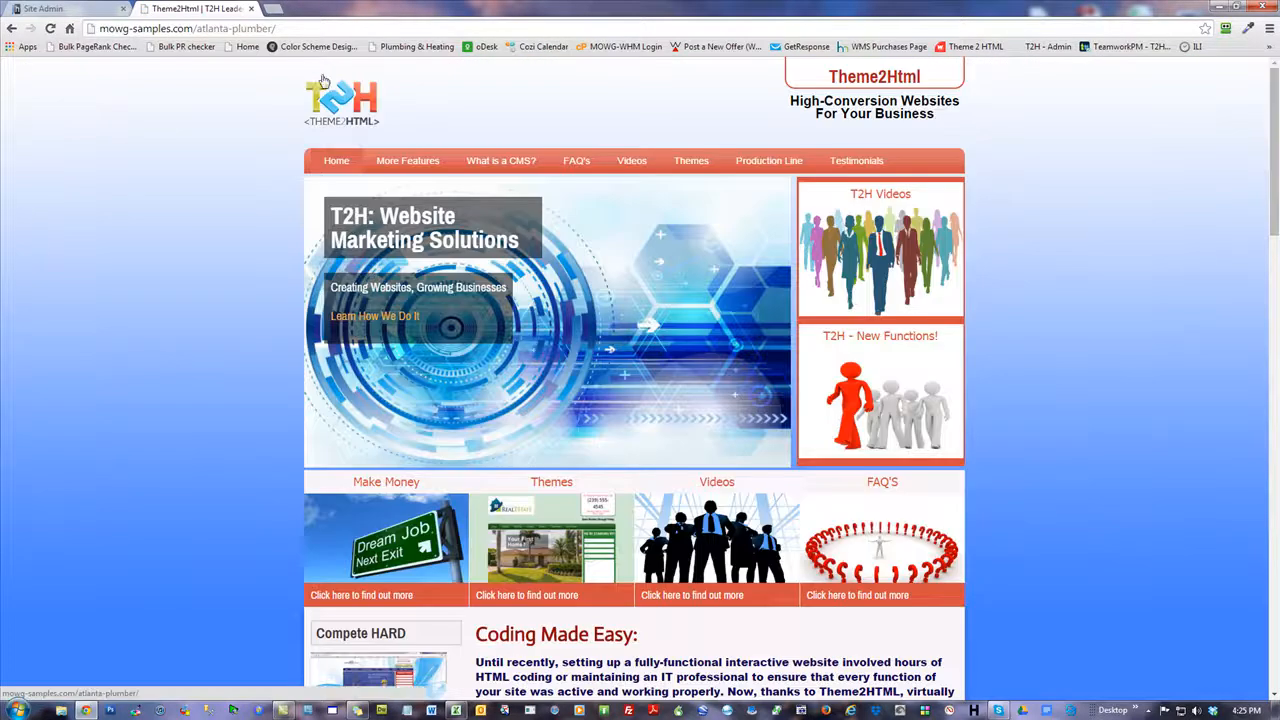
pyautogui.click(252, 9)
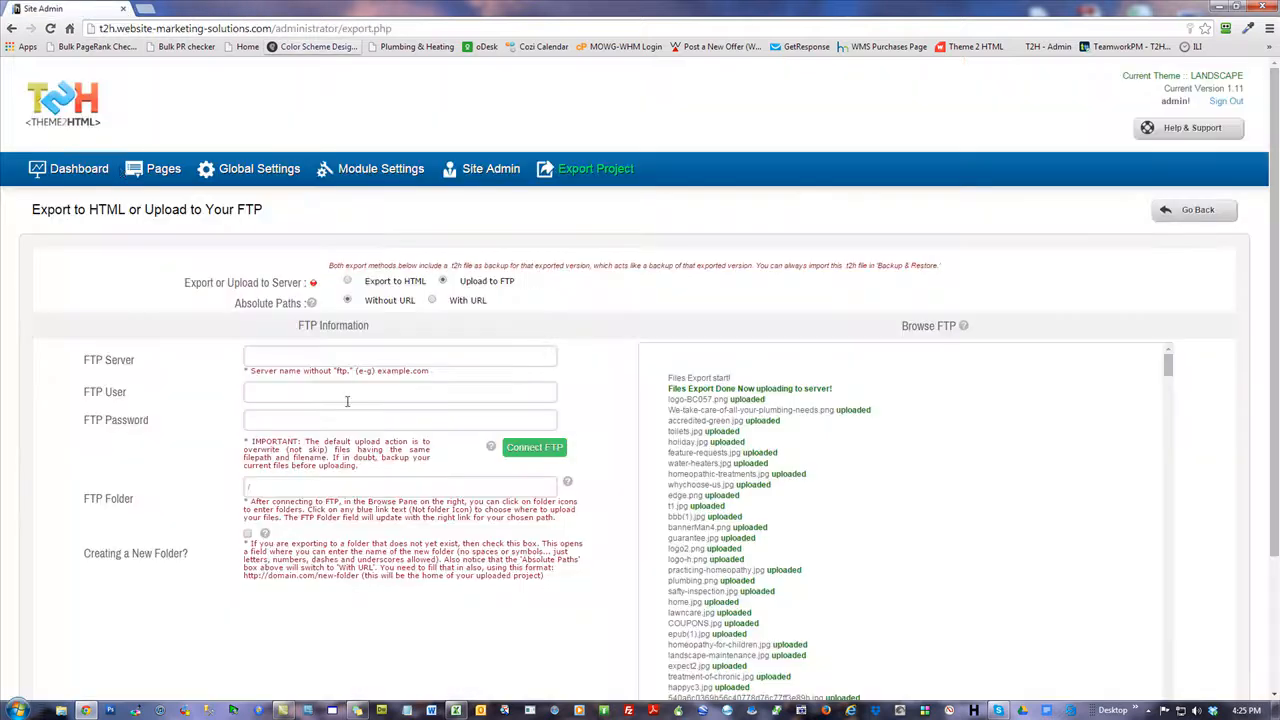
# Make PLUMBER the active theme in the theme manager.
pyautogui.click(80, 170)
pyautogui.click(252, 352)
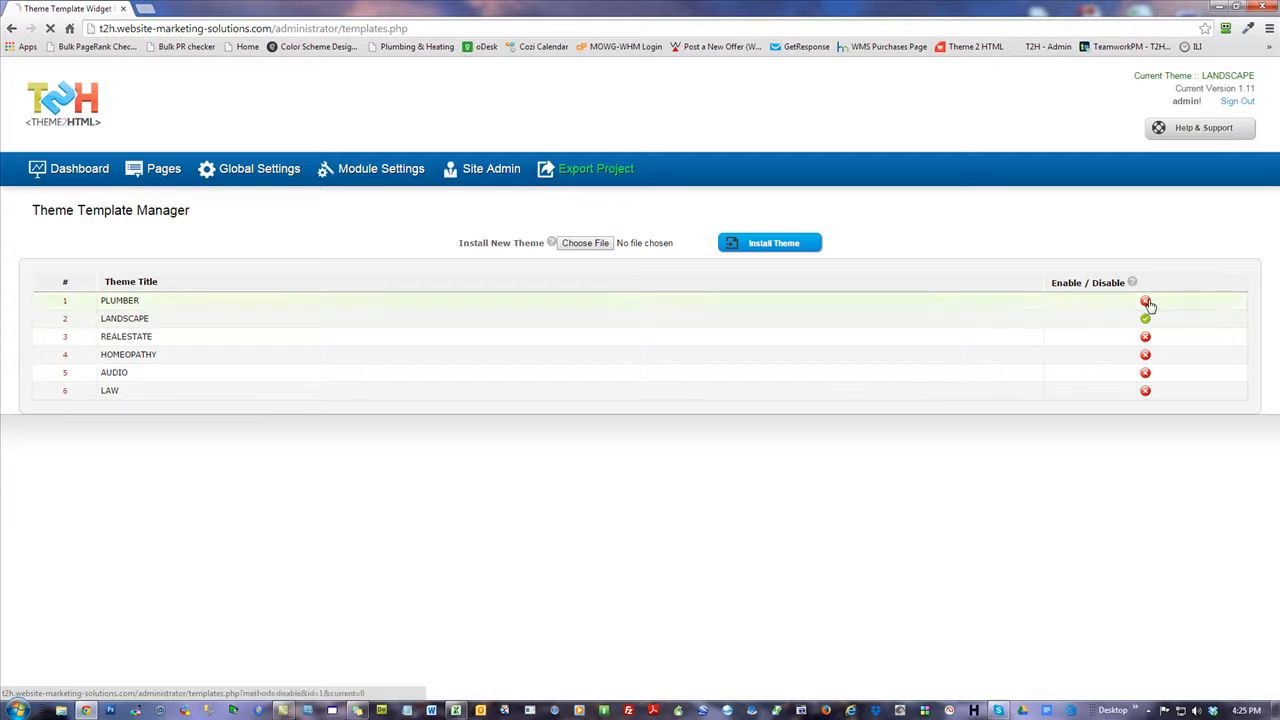
pyautogui.click(1145, 301)
# Preview the plumbing site from the Pages list, close it, and return to Export Project.
pyautogui.click(166, 169)
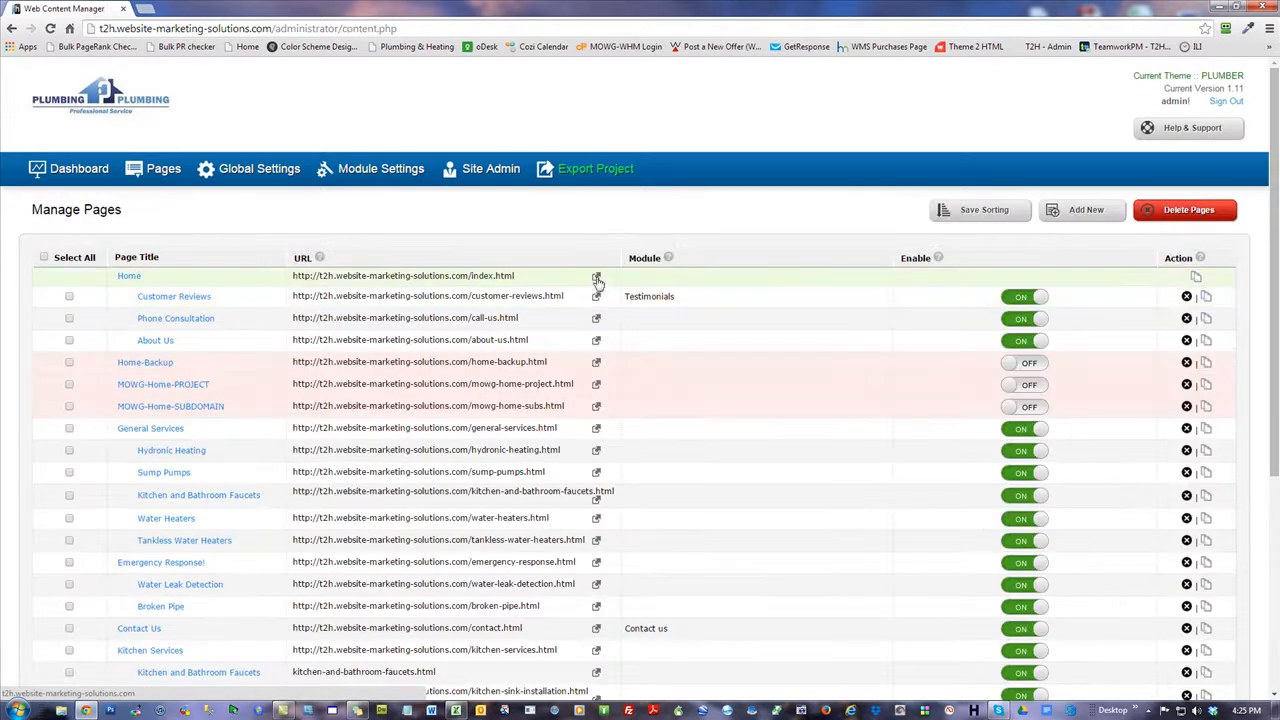
pyautogui.click(596, 297)
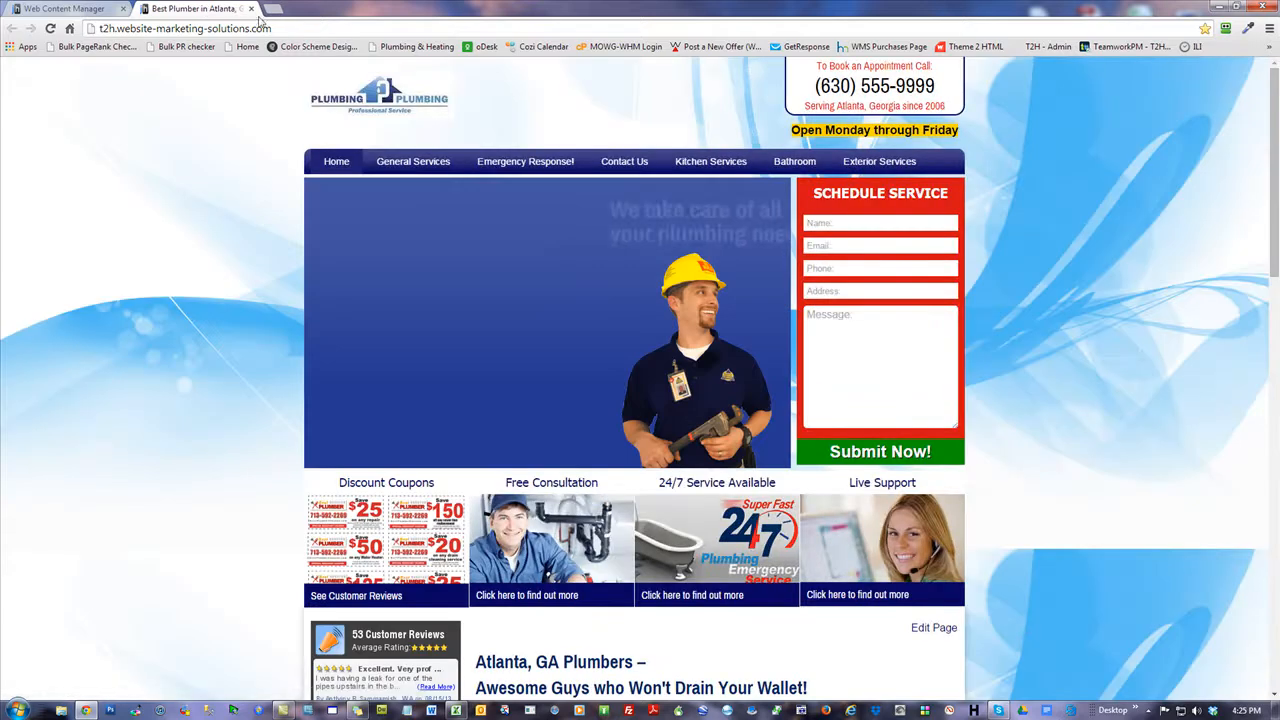
pyautogui.click(252, 9)
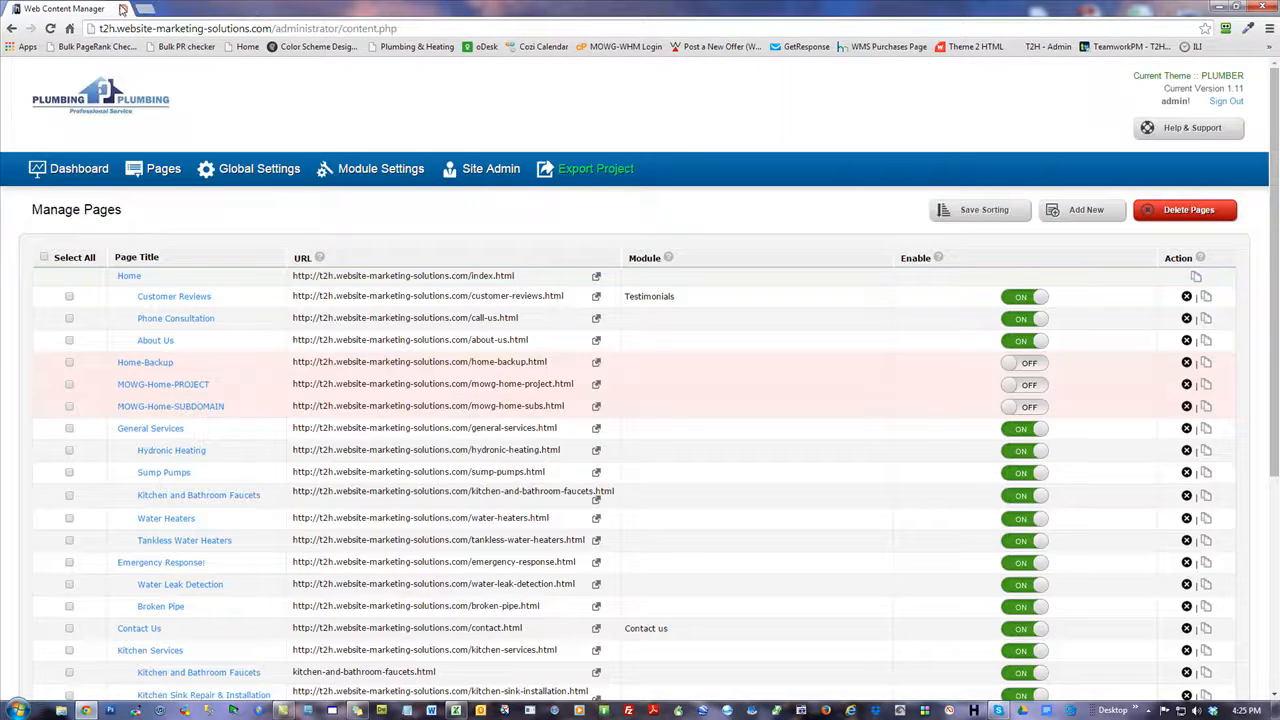
pyautogui.click(583, 168)
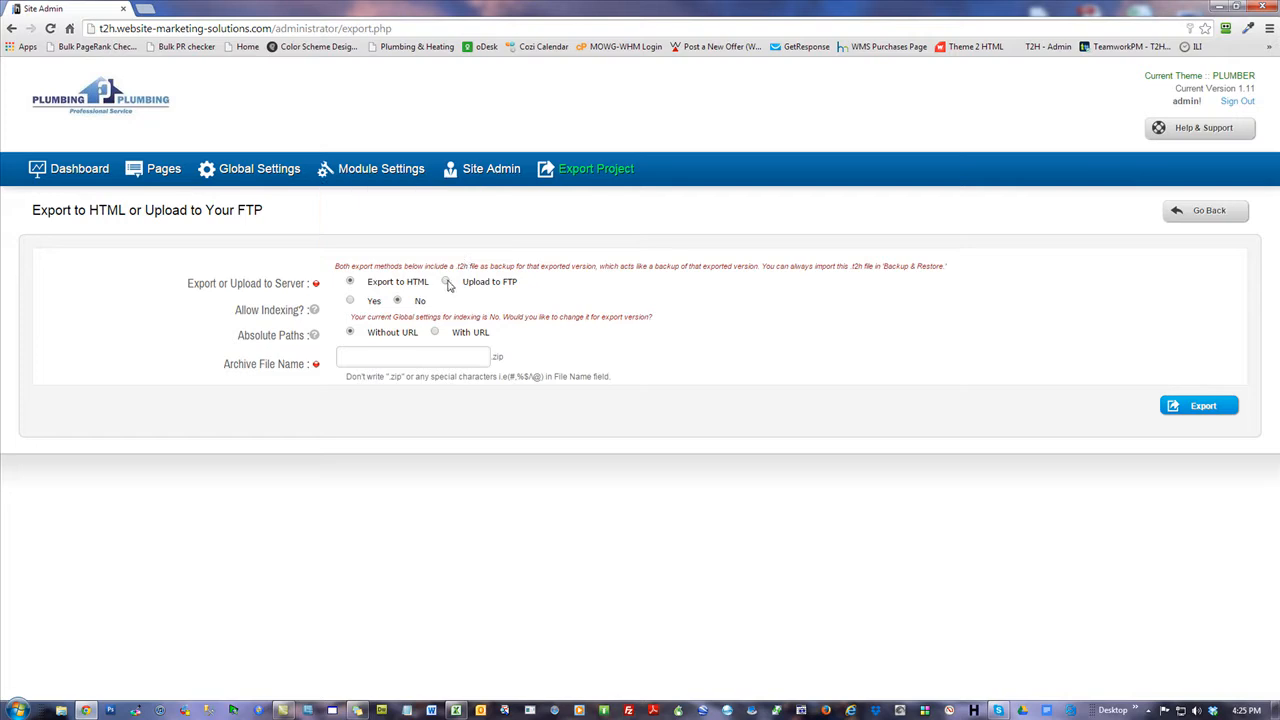
# Set Upload to FTP with server mowg-samples.com, the saved username and the pasted password.
pyautogui.click(443, 281)
pyautogui.click(328, 386)
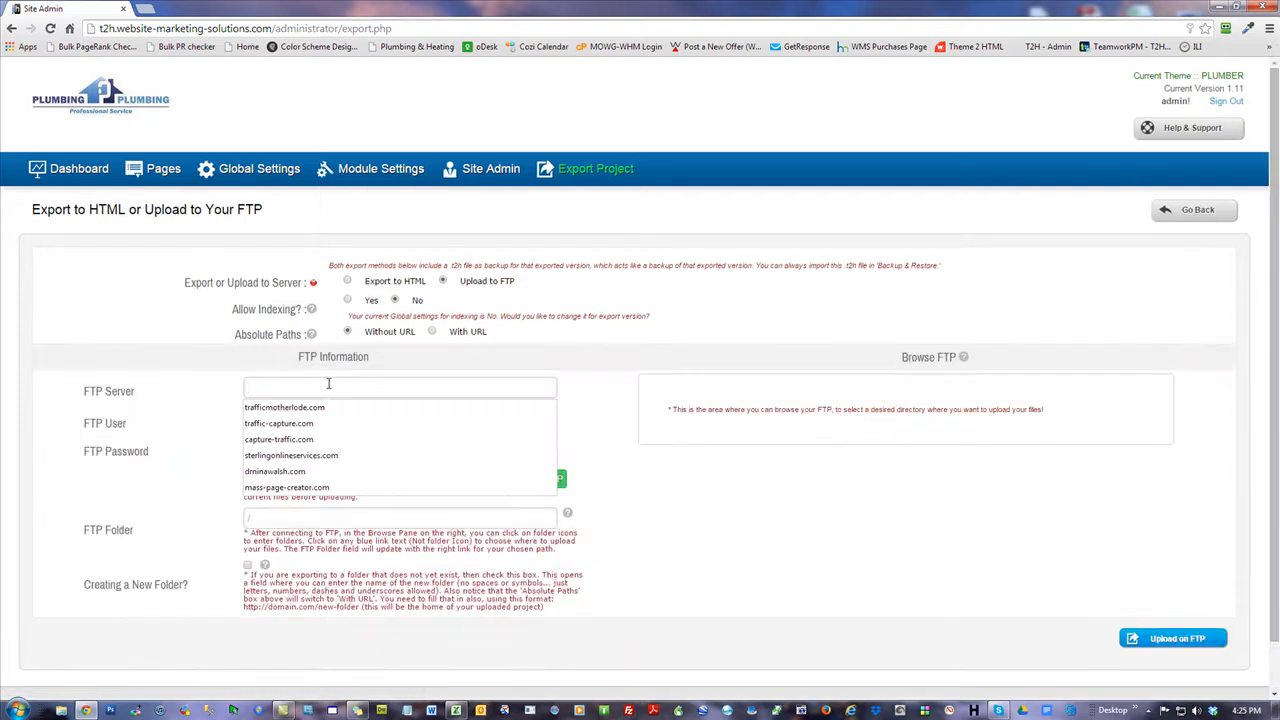
pyautogui.write('mowg')
pyautogui.click(305, 405)
pyautogui.click(296, 426)
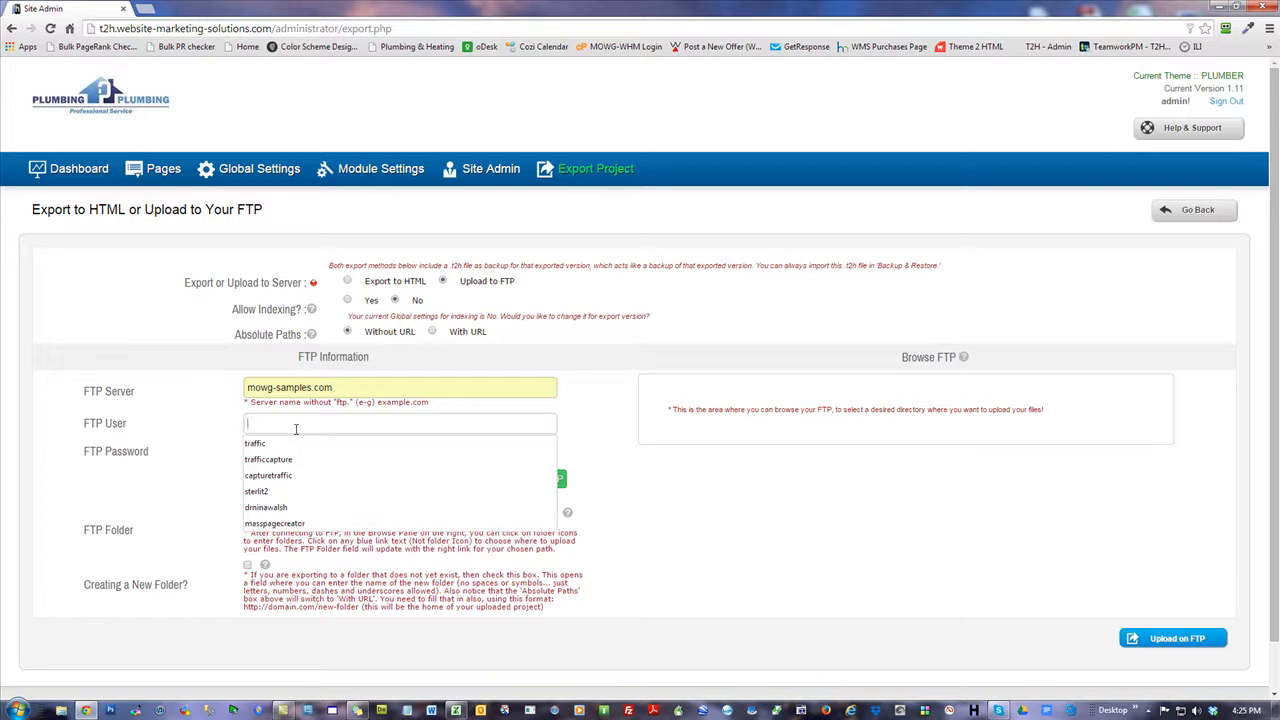
pyautogui.write('mowg')
pyautogui.click(290, 443)
pyautogui.click(320, 453)
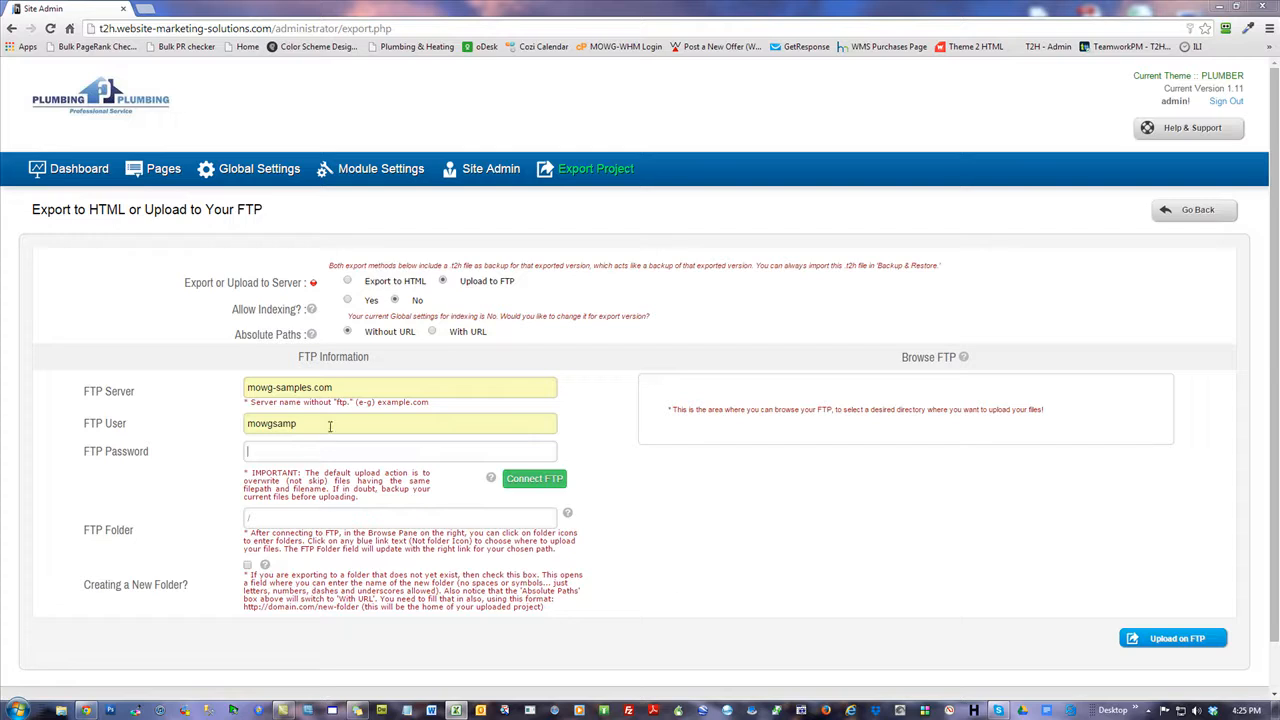
pyautogui.hotkey('ctrl', 'v')
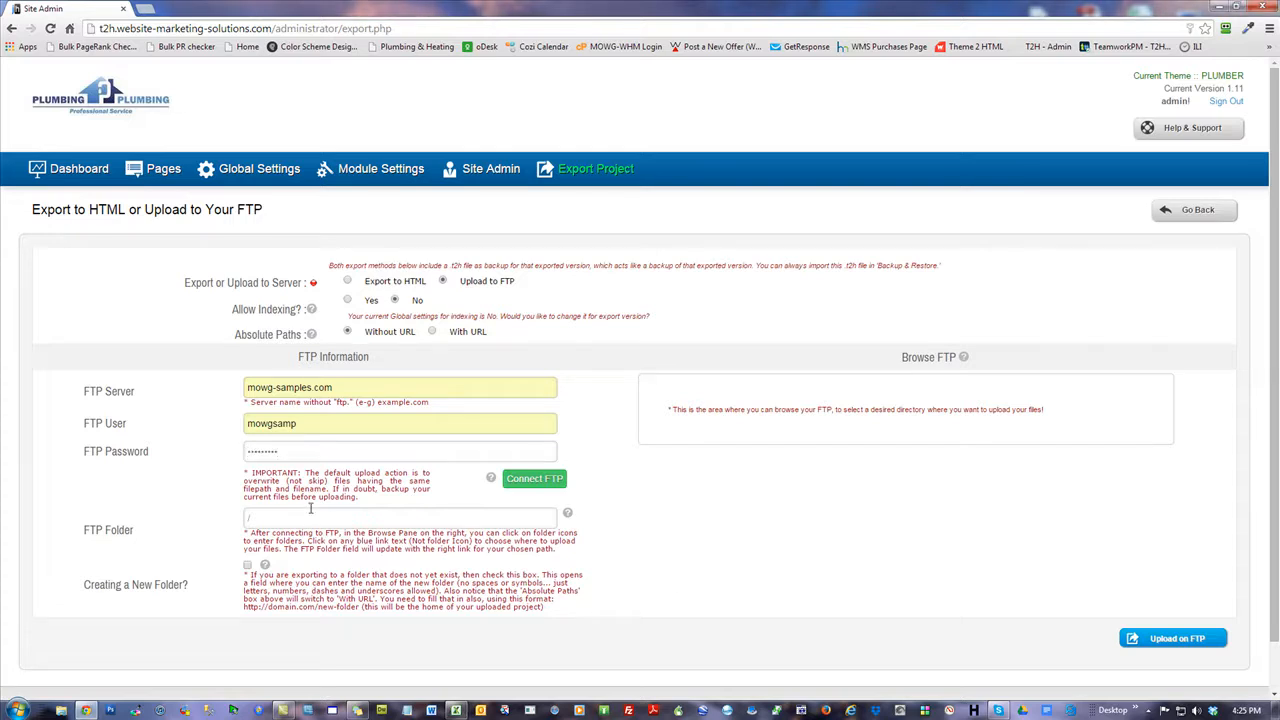
# Connect, target /public_html/atlanta-plumber/, and upload the plumber site there.
pyautogui.click(534, 478)
pyautogui.click(683, 535)
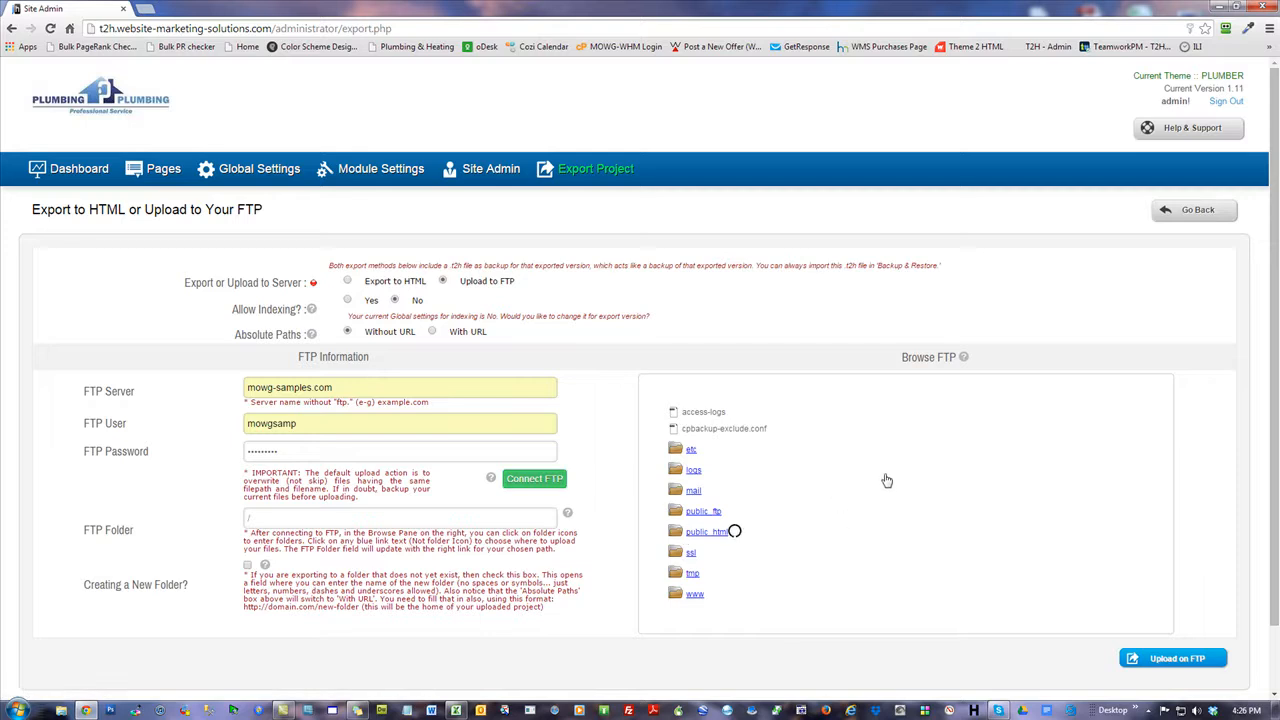
pyautogui.click(731, 586)
pyautogui.scroll(-3, 727, 319)
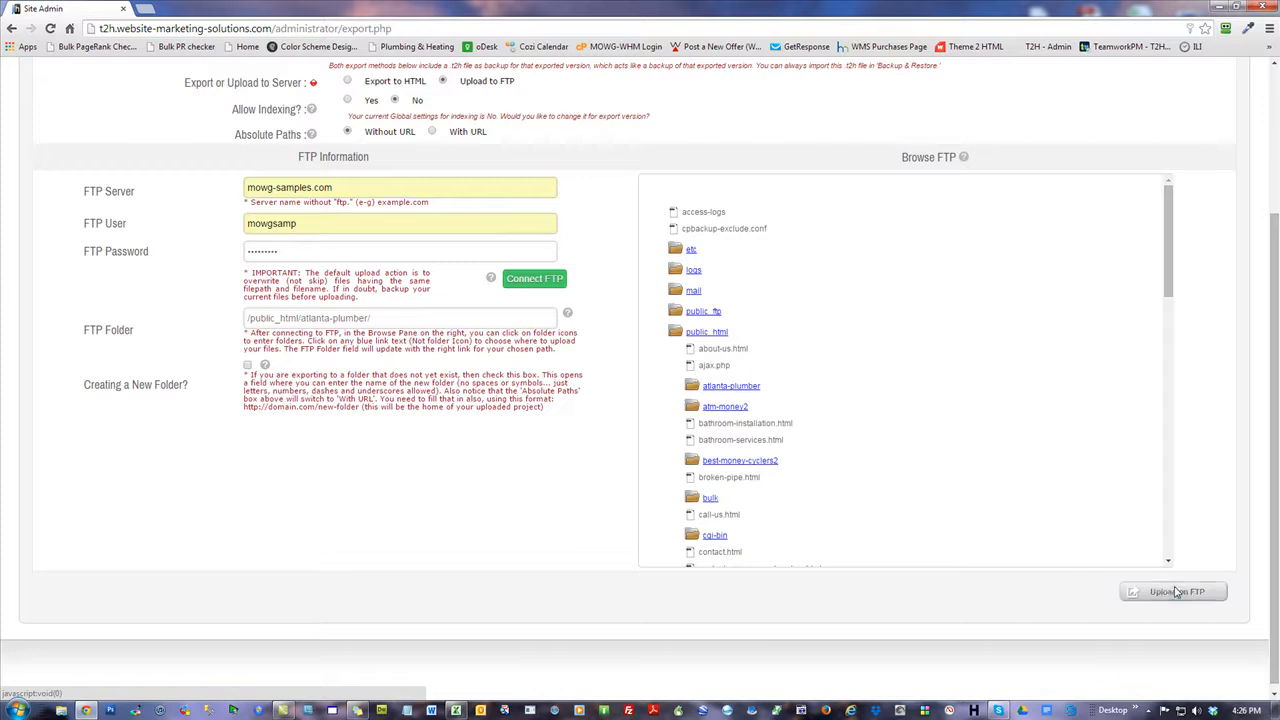
pyautogui.click(1175, 592)
pyautogui.click(695, 114)
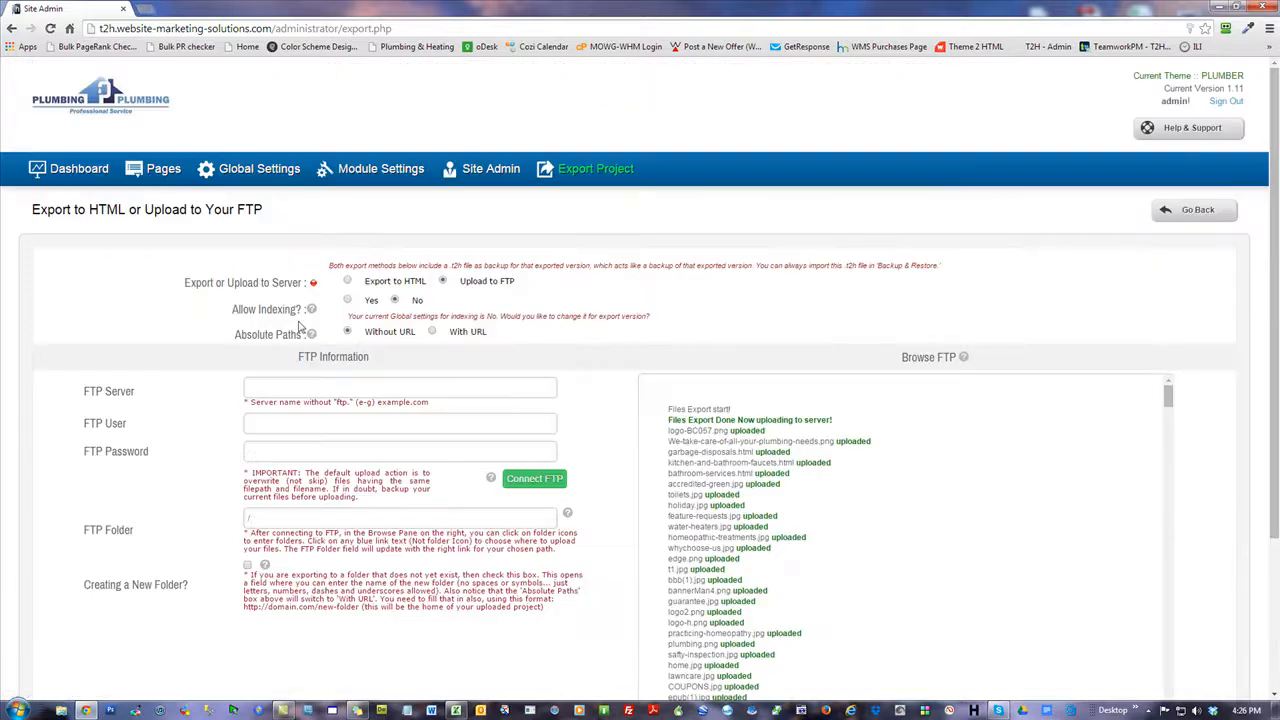
# Open mowg-samples.com/atlanta-plumber/ in a new tab and scroll through the homepage.
pyautogui.click(146, 9)
pyautogui.write('mowg-sampl')
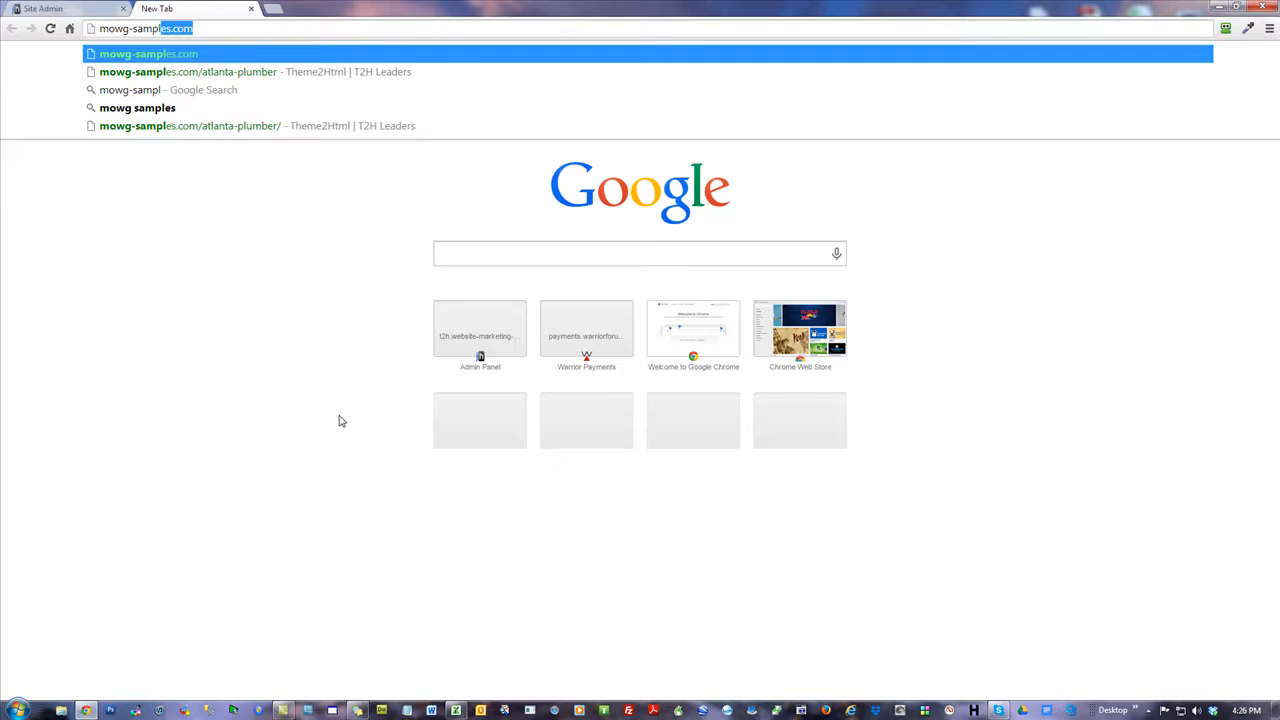
pyautogui.press('Return')
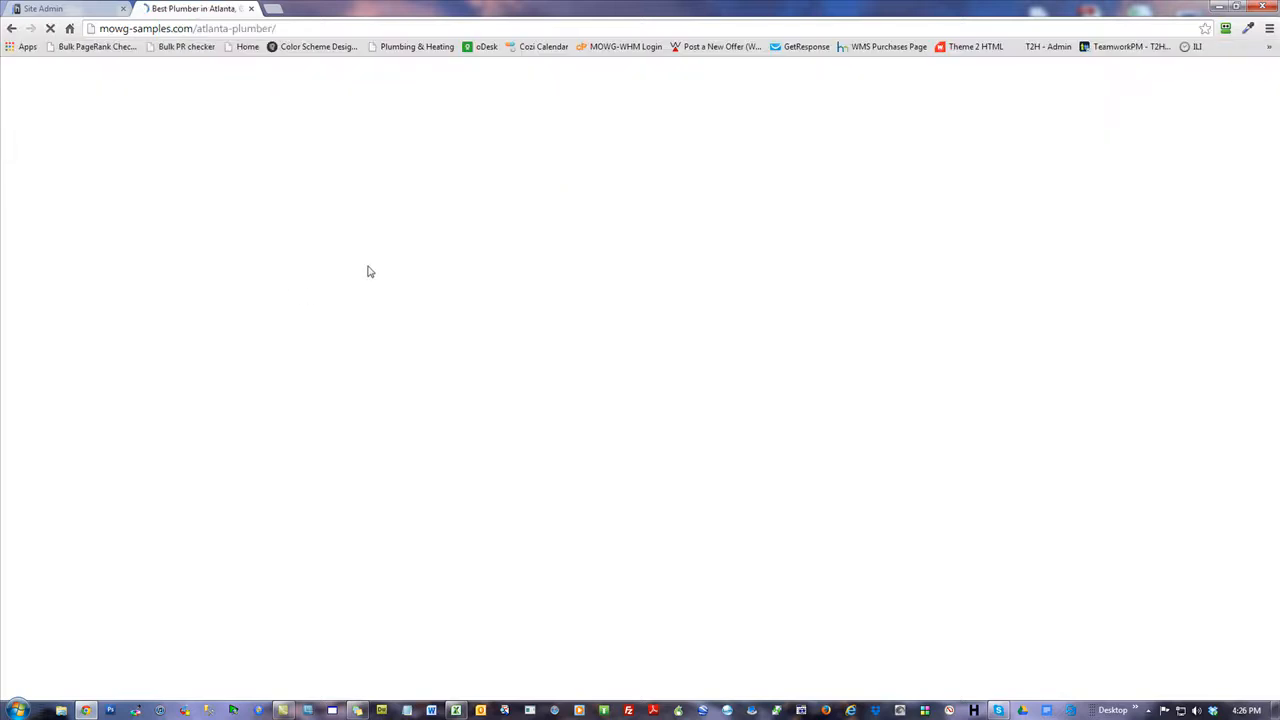
pyautogui.scroll(-12, 1122, 310)
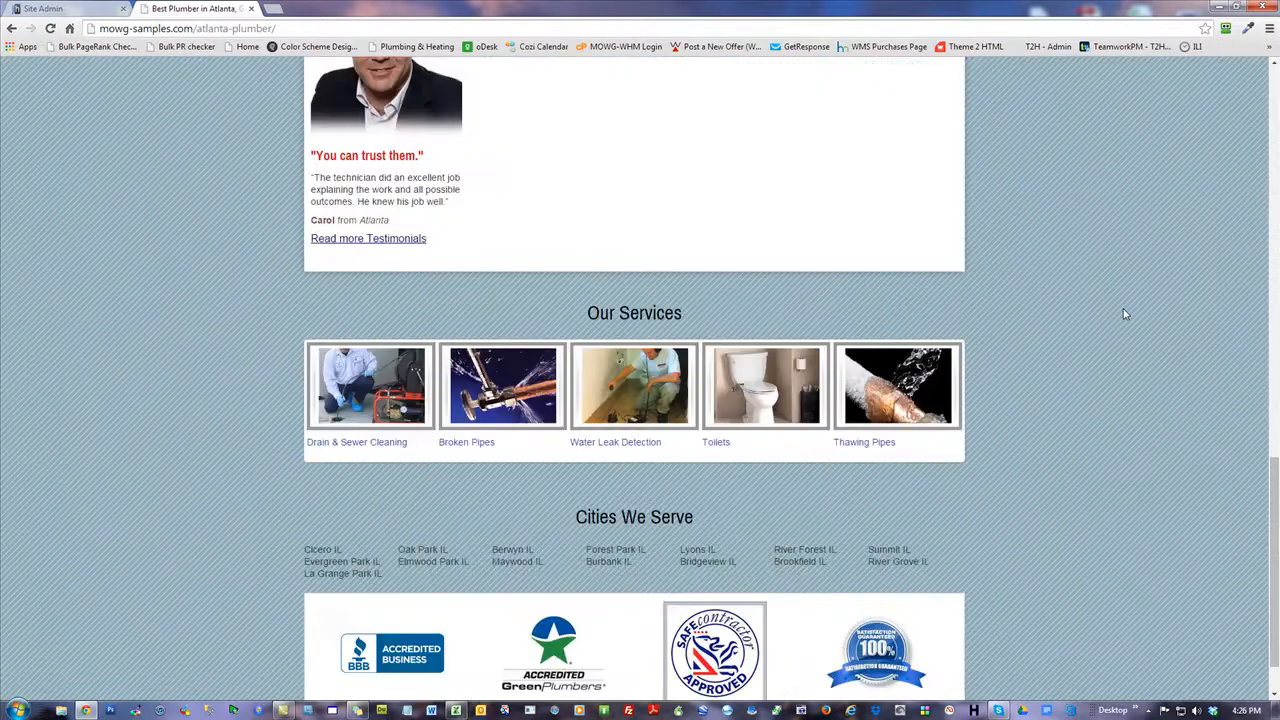
pyautogui.scroll(12, 1122, 313)
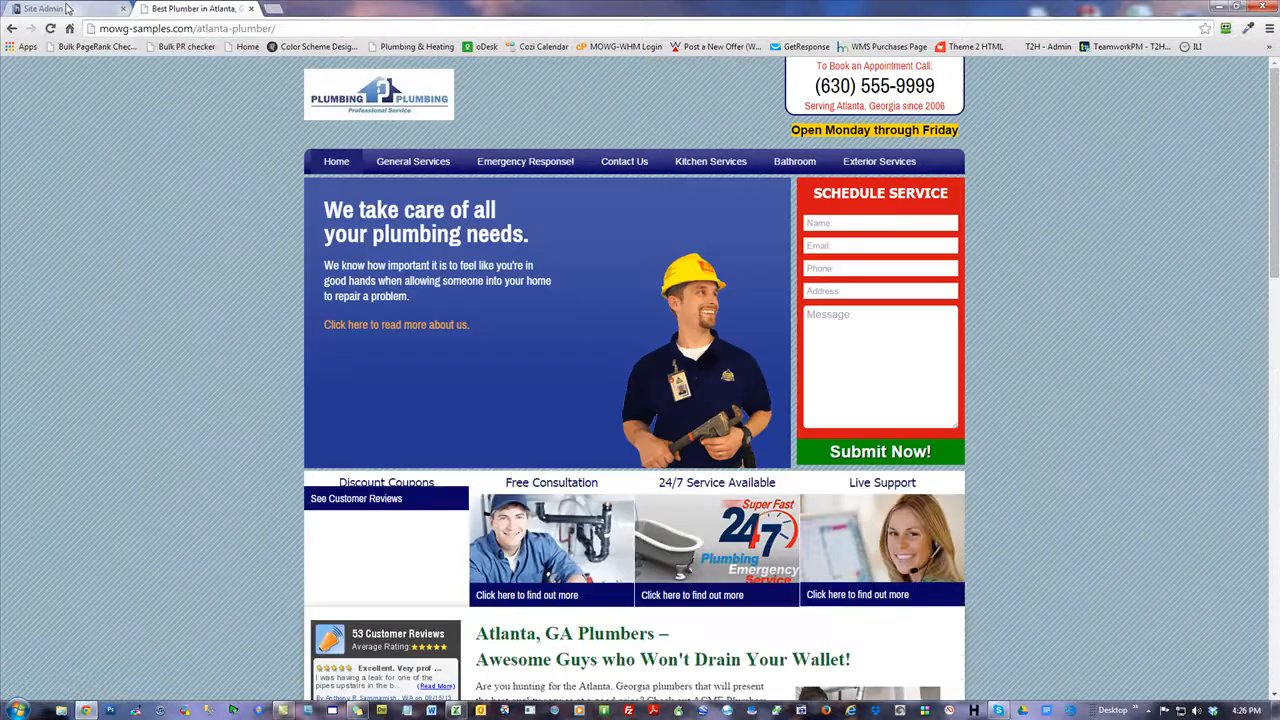
# Switch back to the Theme2HTML admin tab, briefly highlighting its domain name.
pyautogui.click(66, 8)
pyautogui.moveTo(273, 28); pyautogui.dragTo(117, 28)
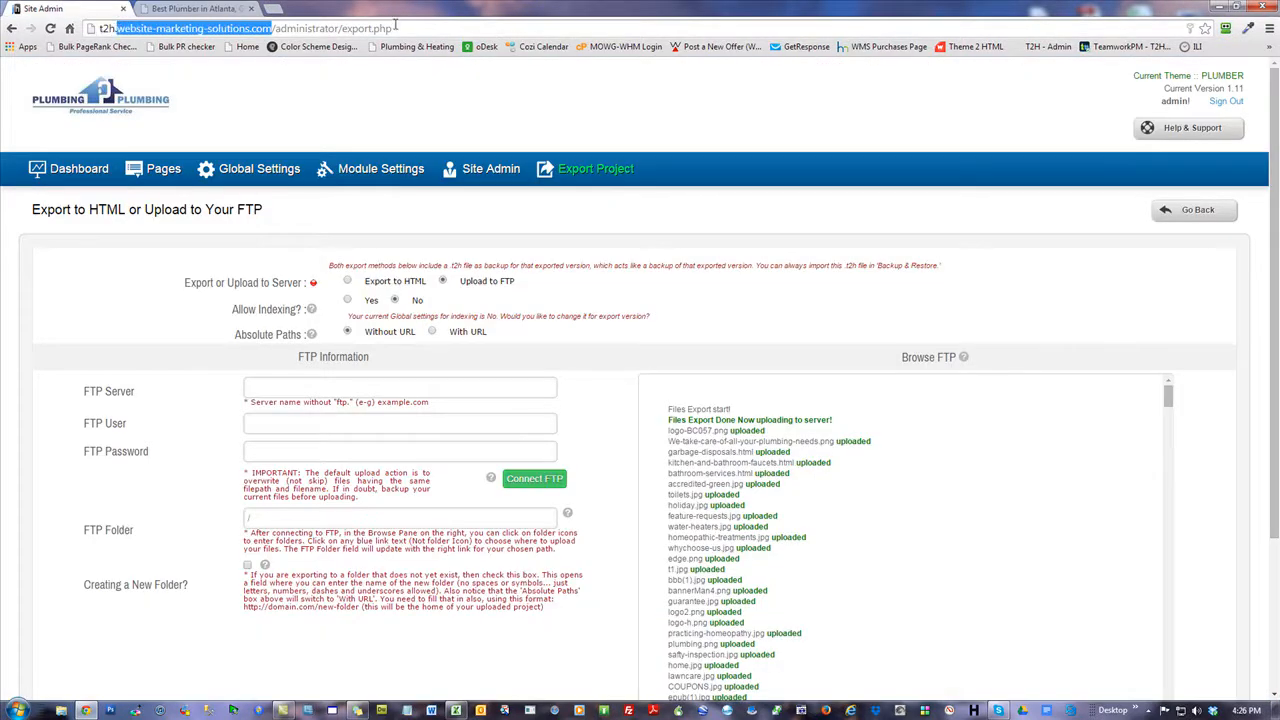
pyautogui.click(398, 108)
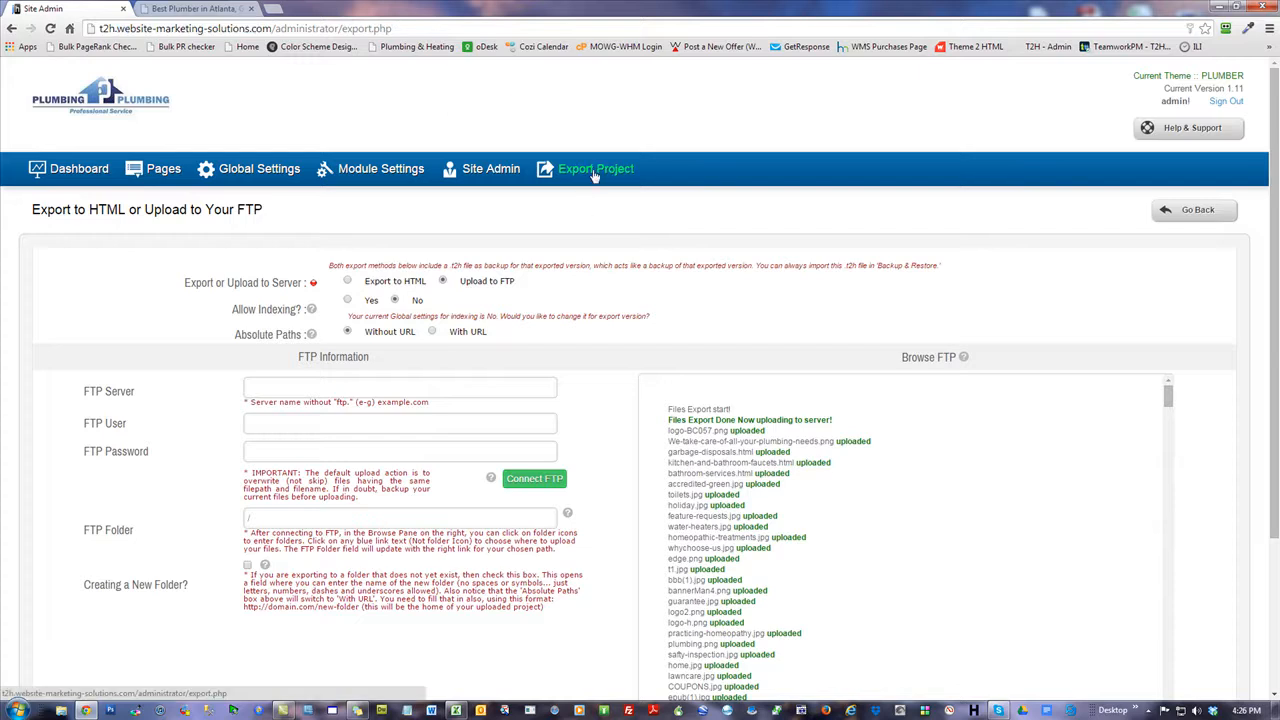
pyautogui.click(200, 8)
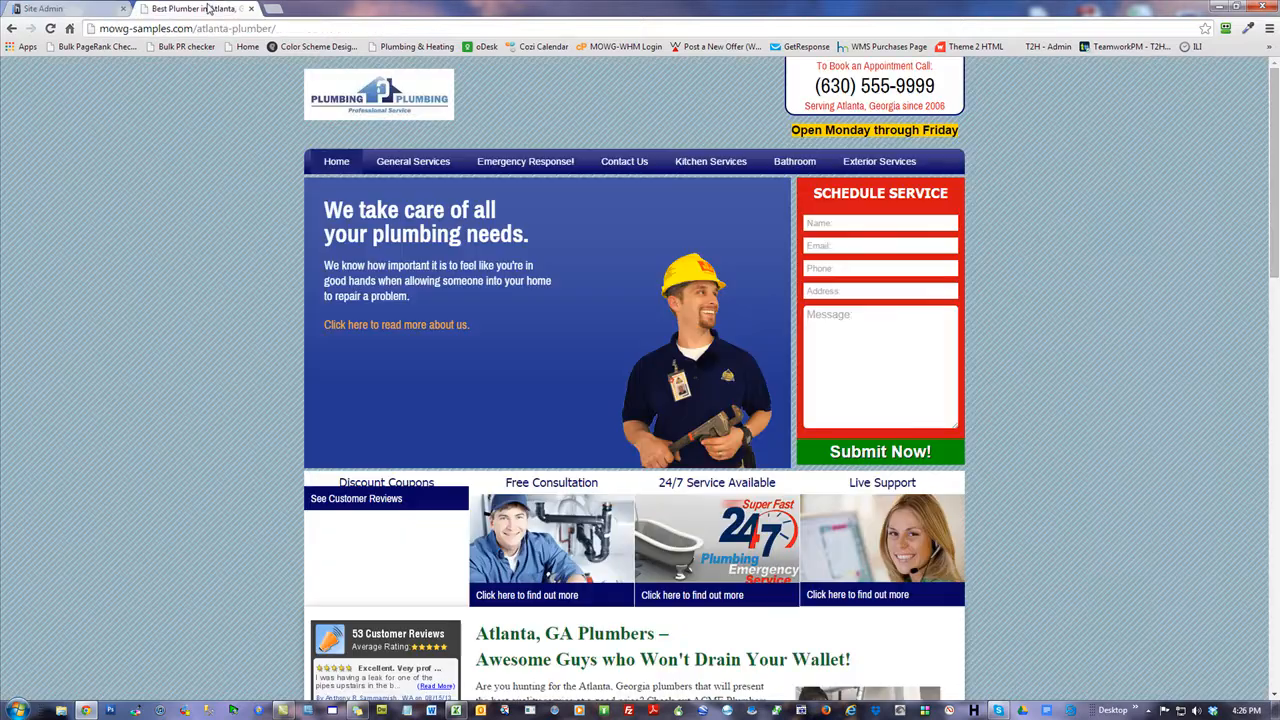
pyautogui.moveTo(193, 28); pyautogui.dragTo(99, 28)
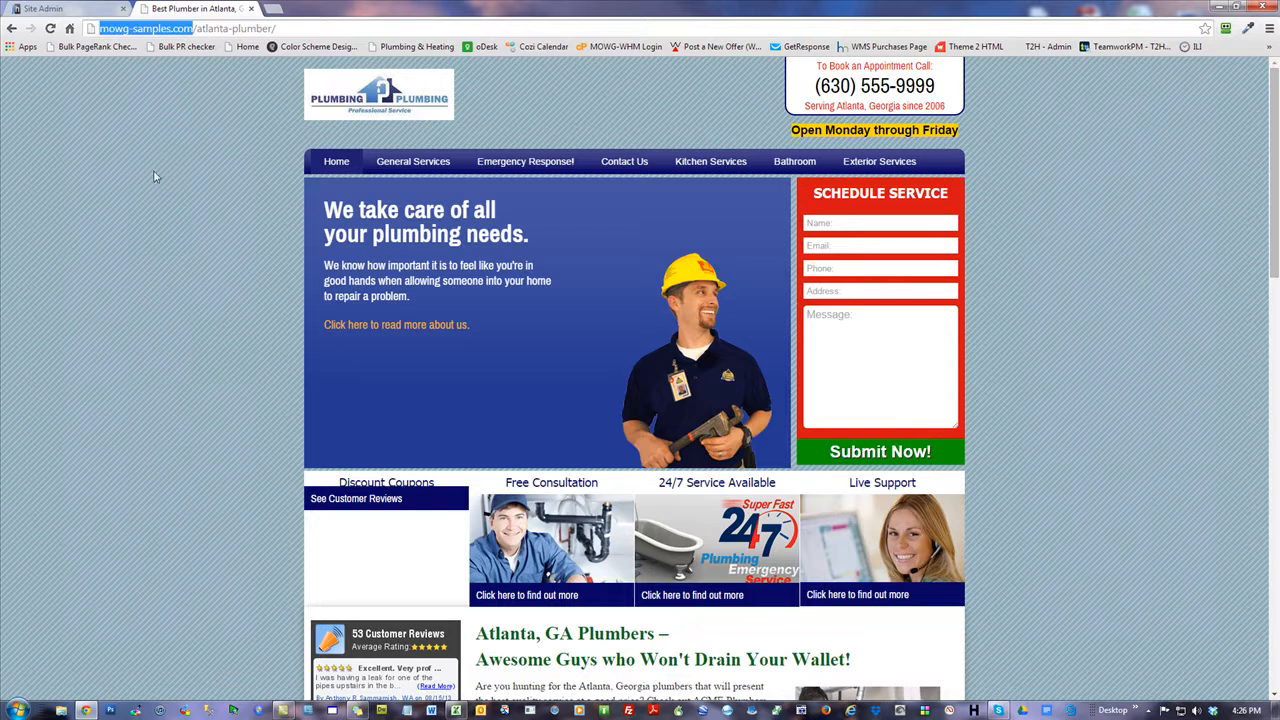
pyautogui.click(155, 177)
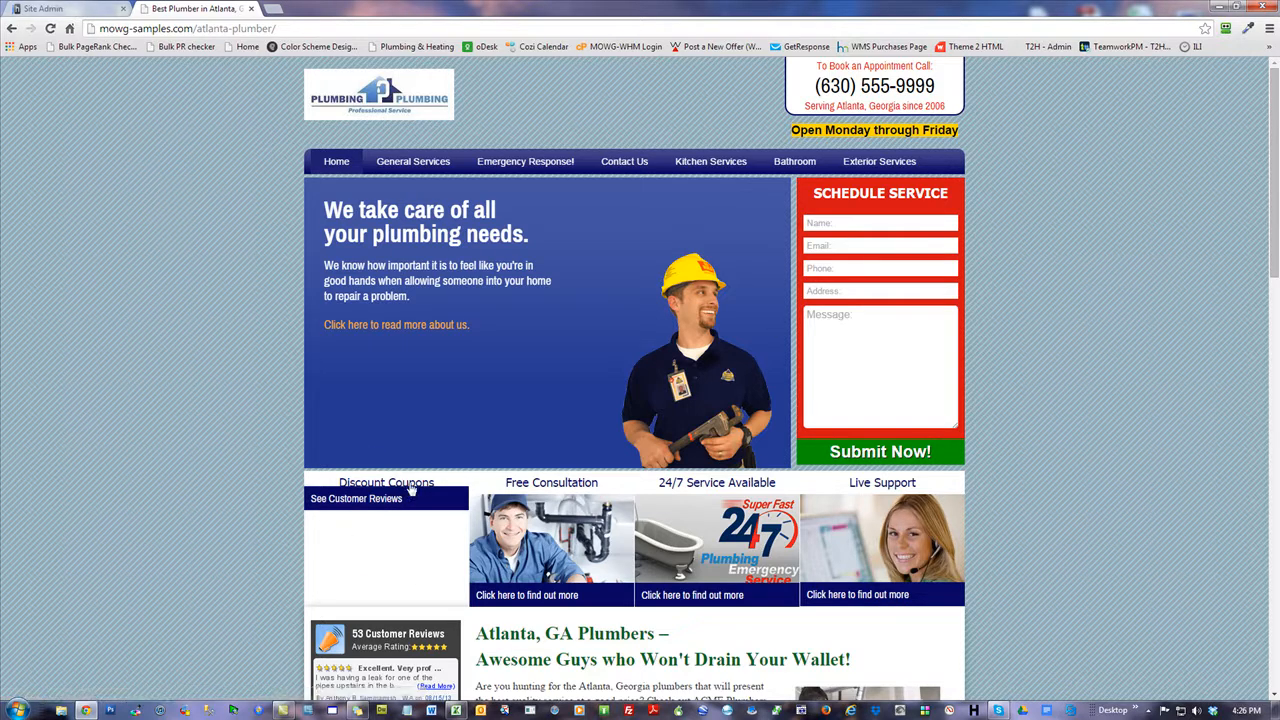
pyautogui.click(70, 10)
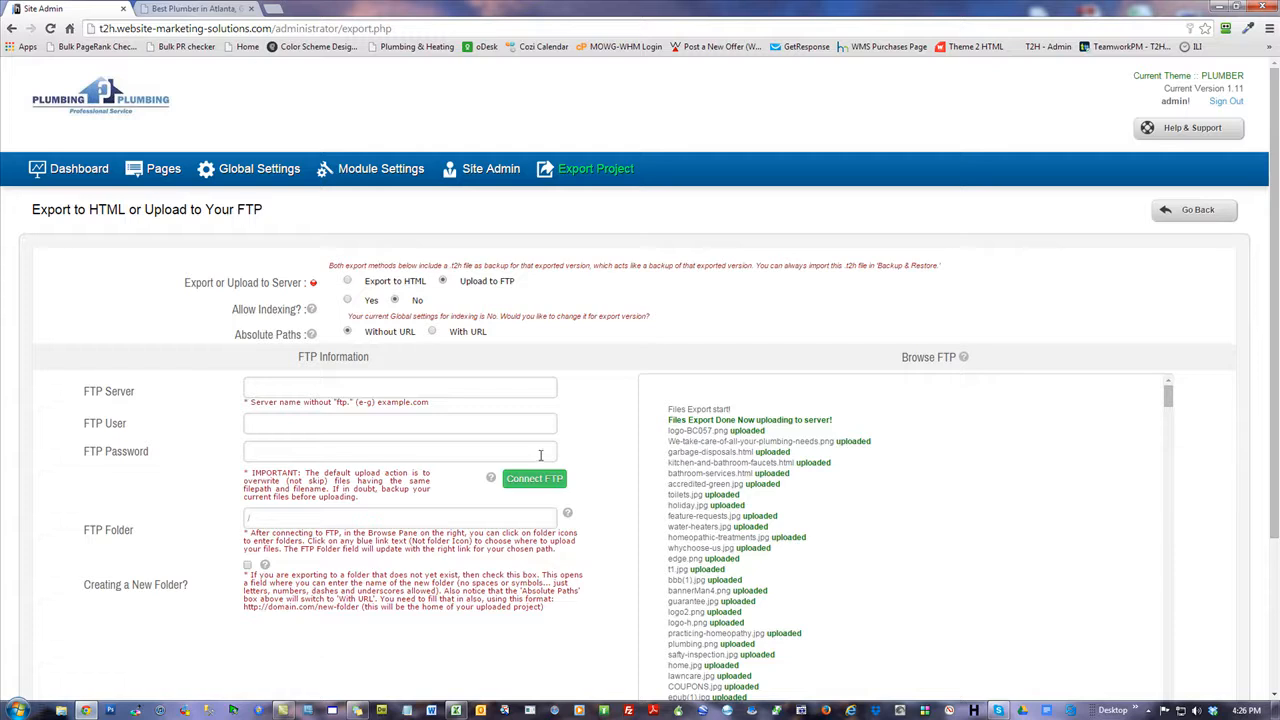
pyautogui.click(178, 10)
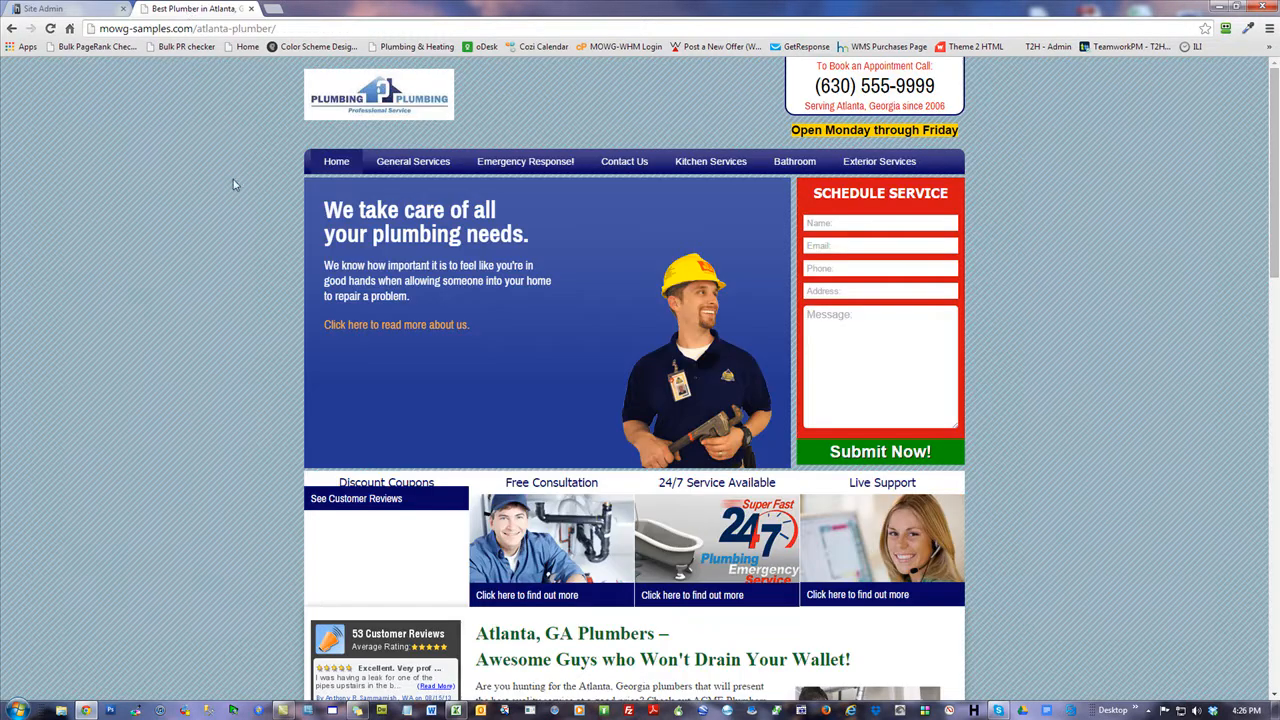
pyautogui.click(66, 10)
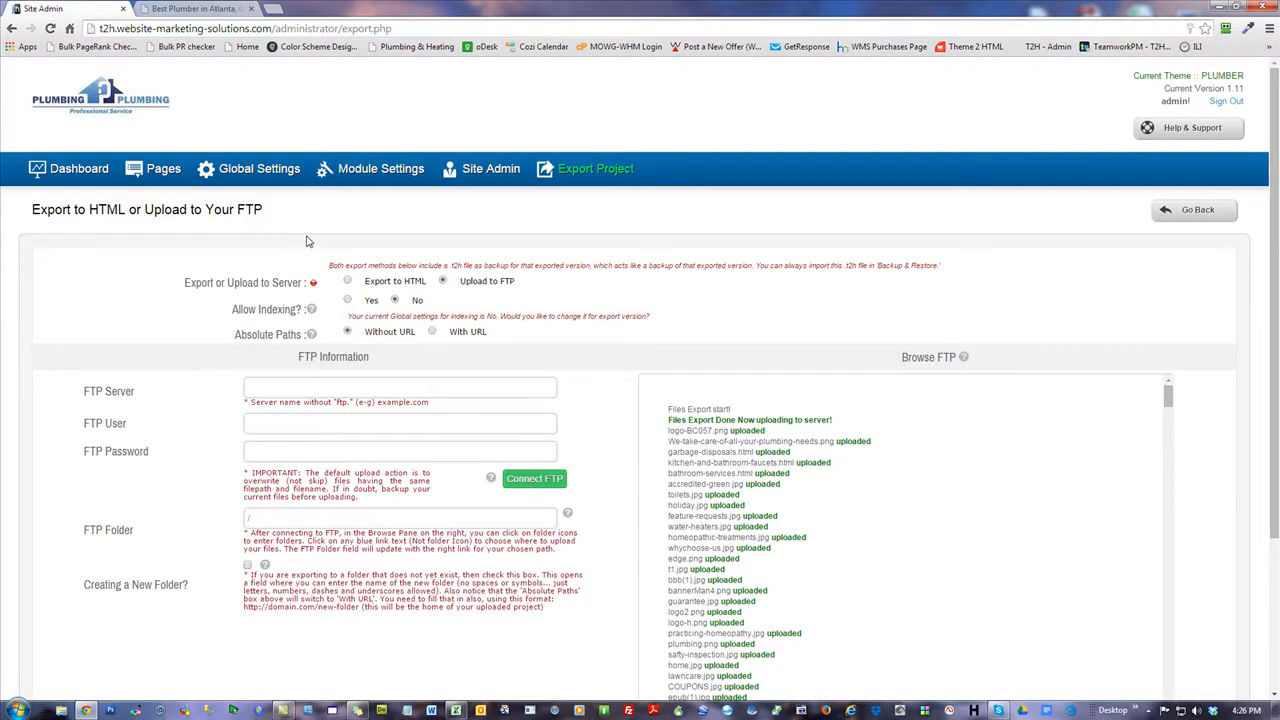
pyautogui.click(259, 710)
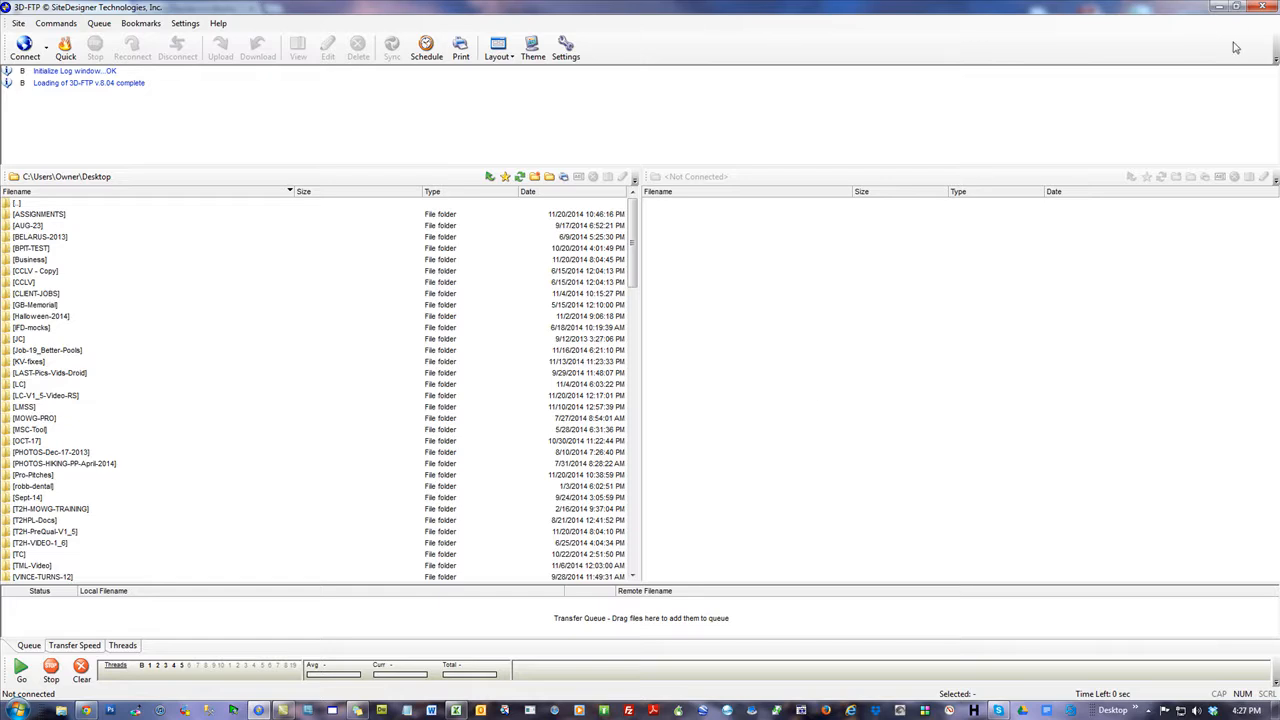
pyautogui.click(1263, 7)
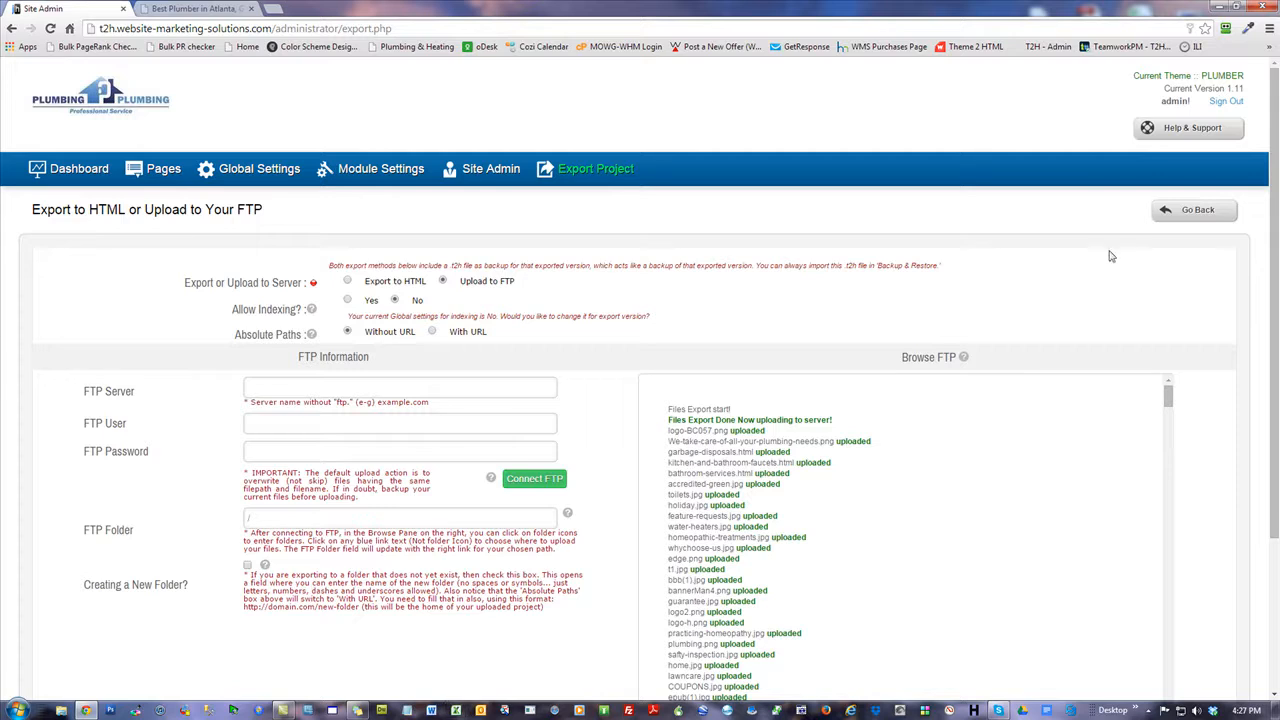
# Under Global Settings > Social Media Widget, set Enable Widget to Yes and position to Right.
pyautogui.click(245, 176)
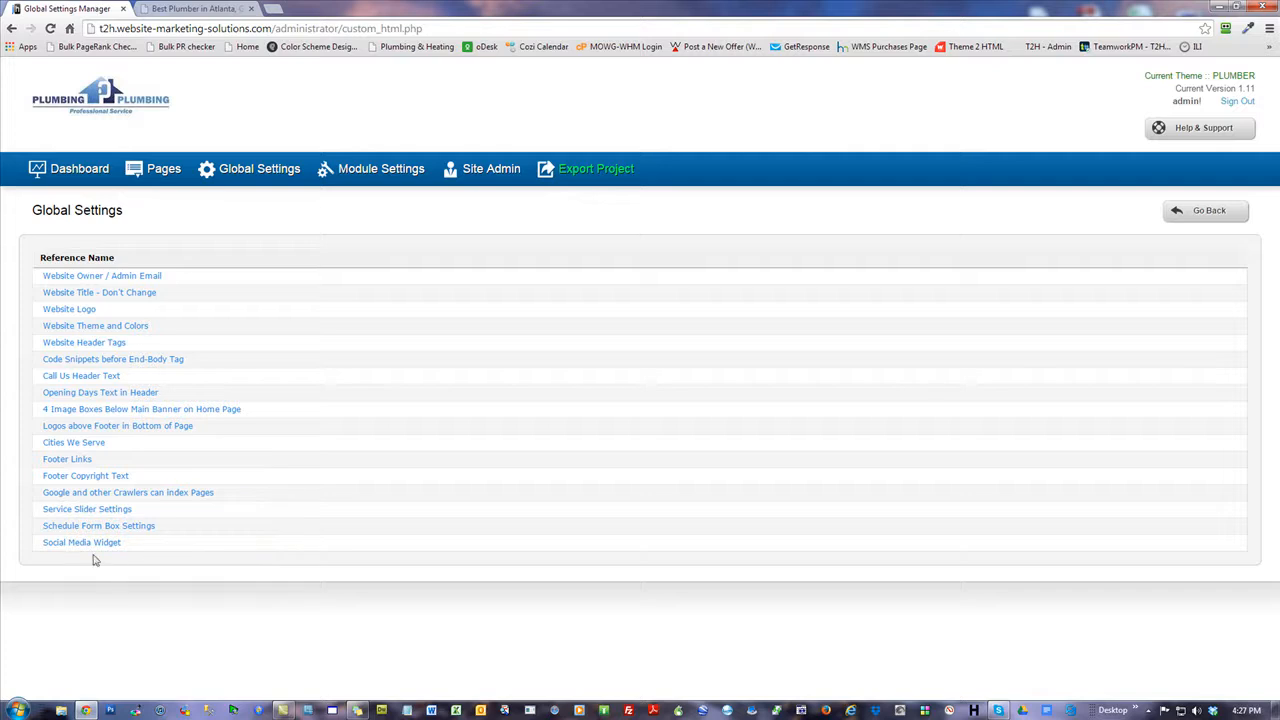
pyautogui.moveTo(142, 548); pyautogui.dragTo(46, 551)
pyautogui.click(130, 558)
pyautogui.click(95, 546)
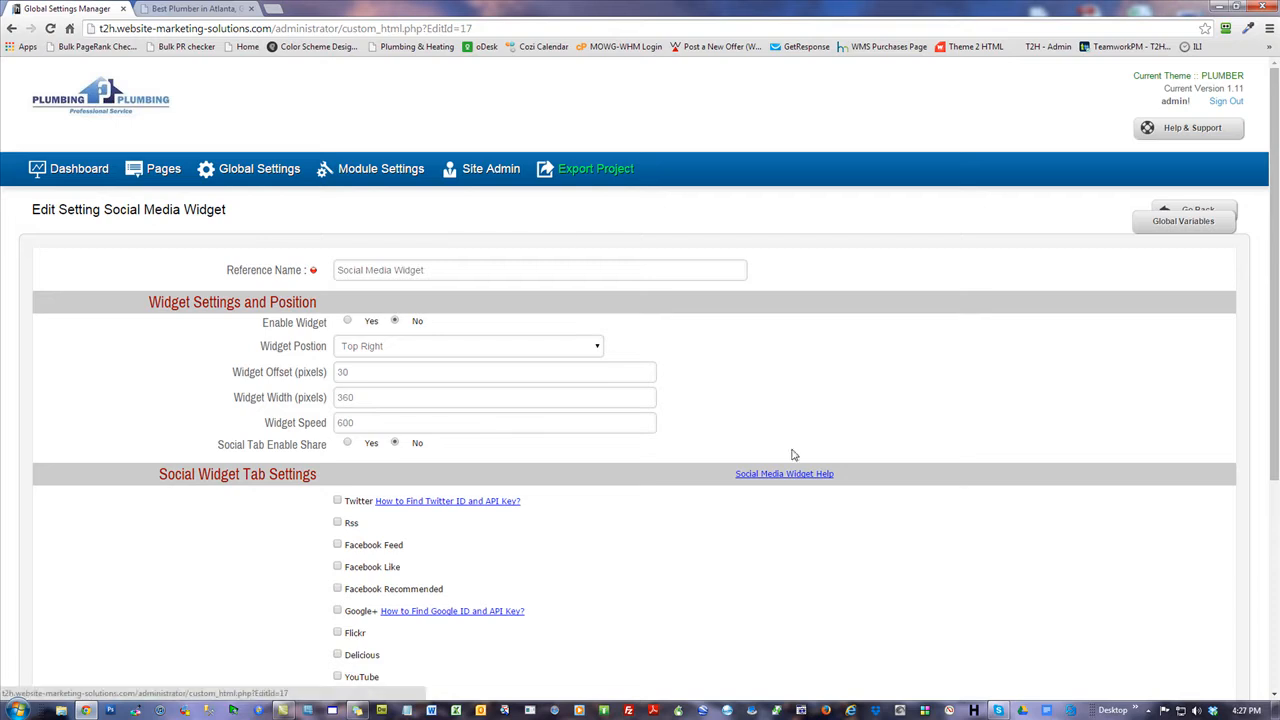
pyautogui.click(347, 322)
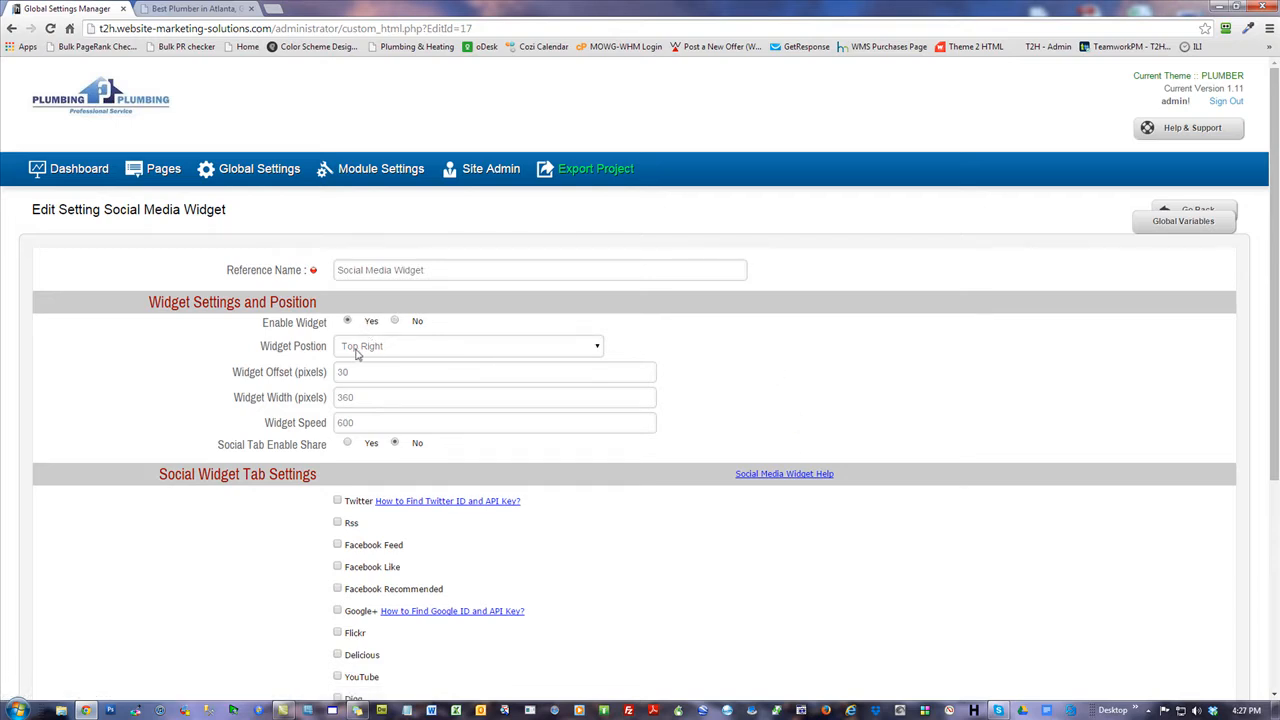
pyautogui.click(383, 350)
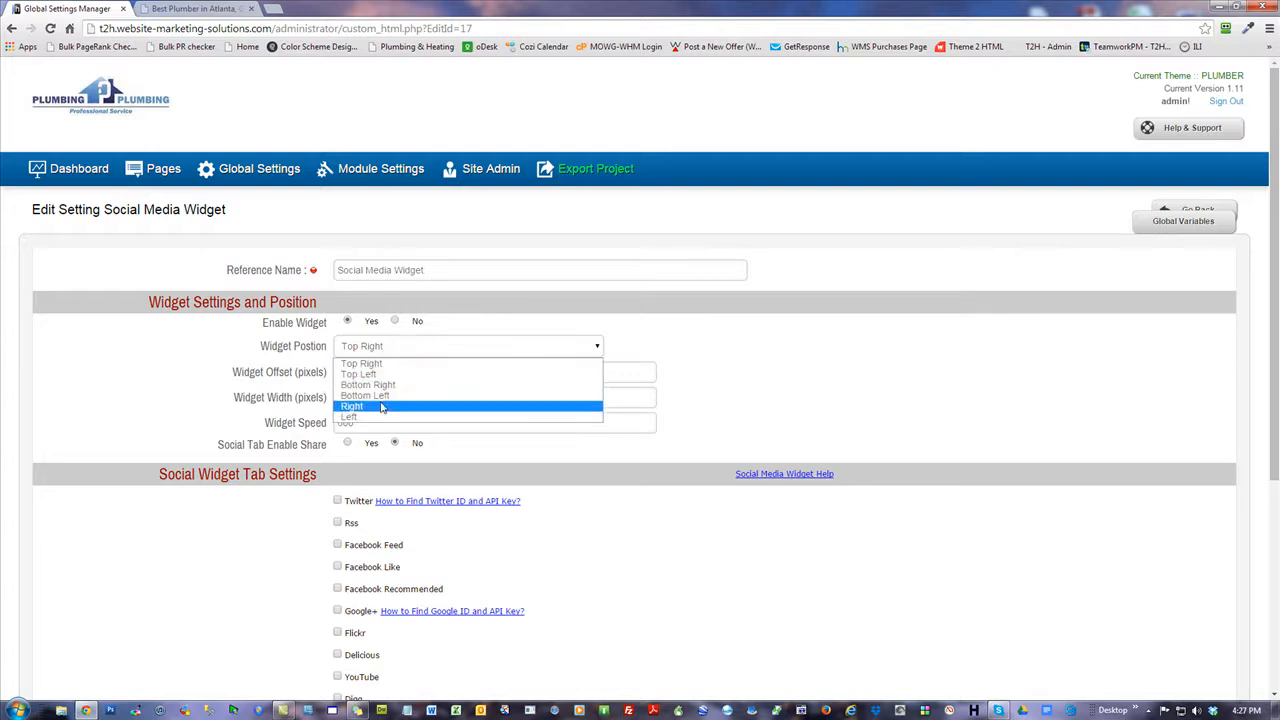
pyautogui.click(373, 417)
pyautogui.click(370, 345)
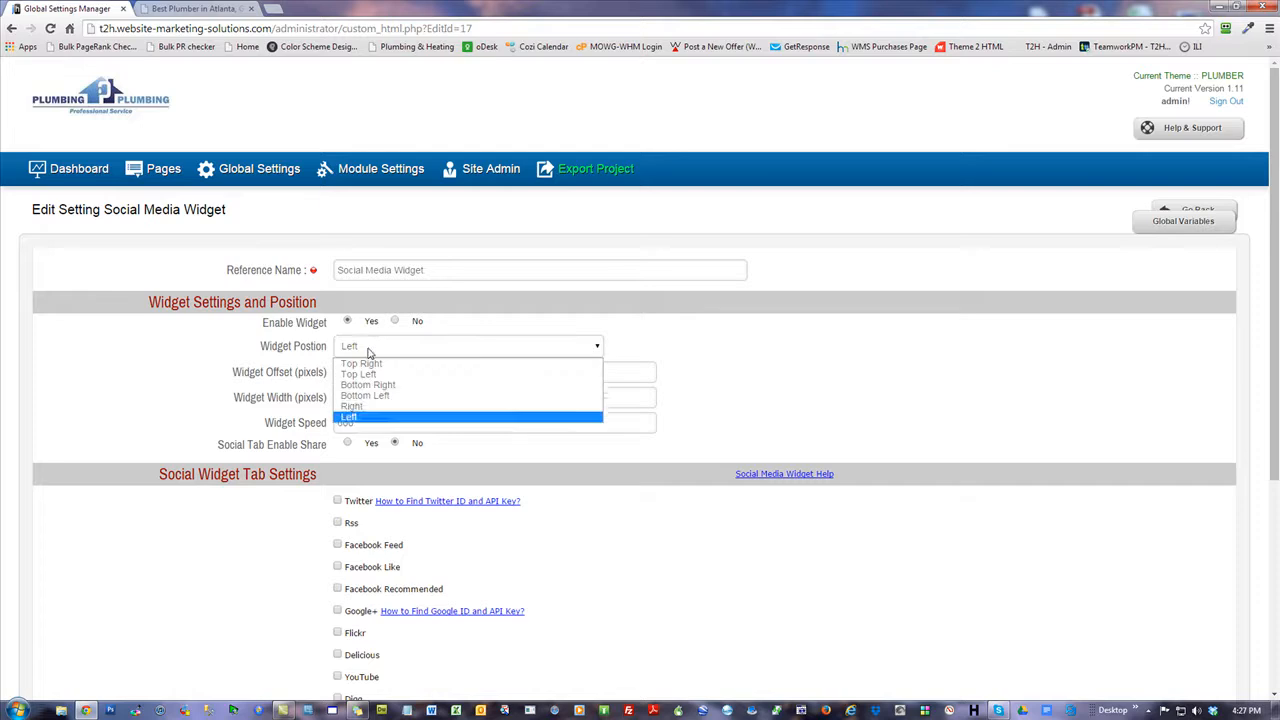
pyautogui.click(380, 410)
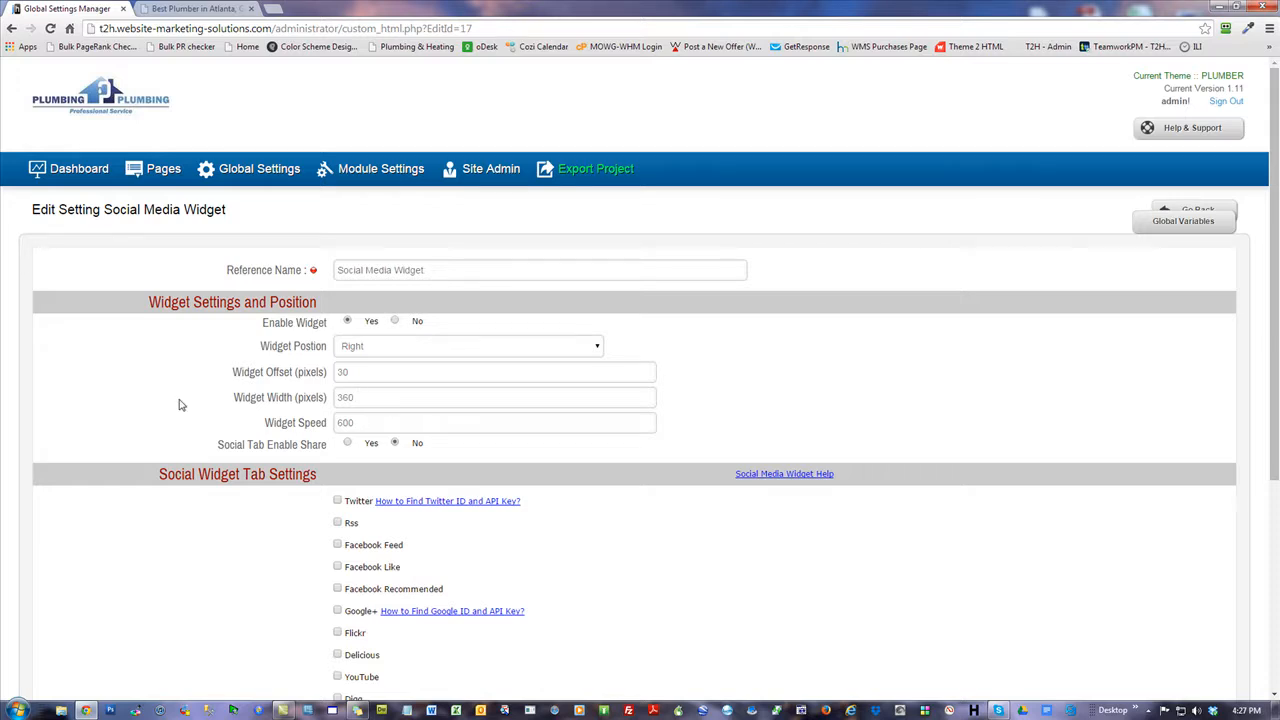
pyautogui.scroll(-2, 180, 403)
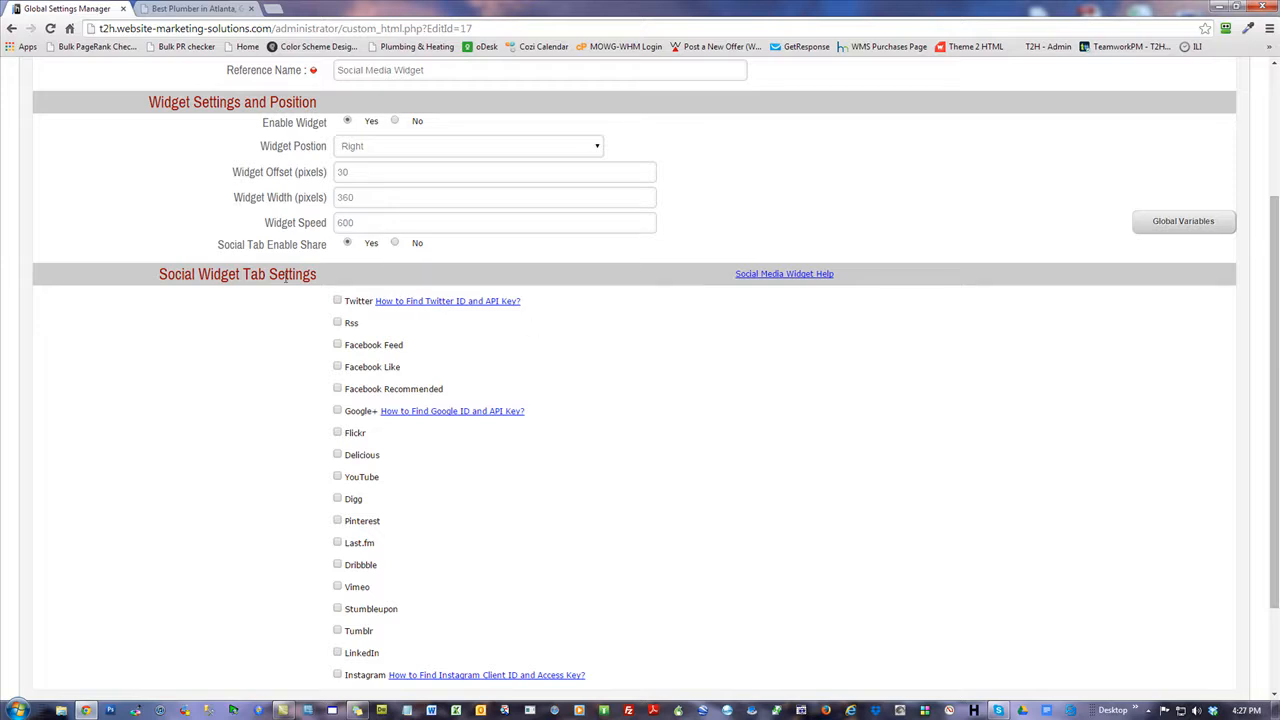
pyautogui.click(337, 300)
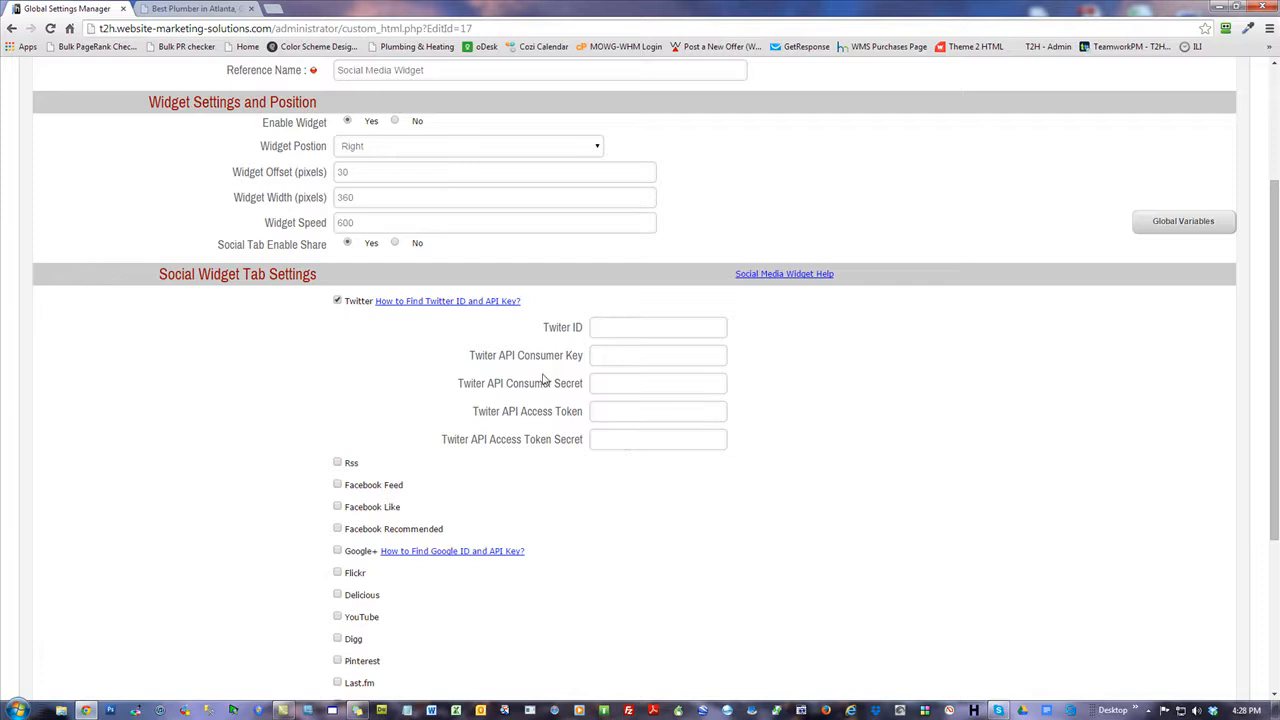
pyautogui.click(338, 301)
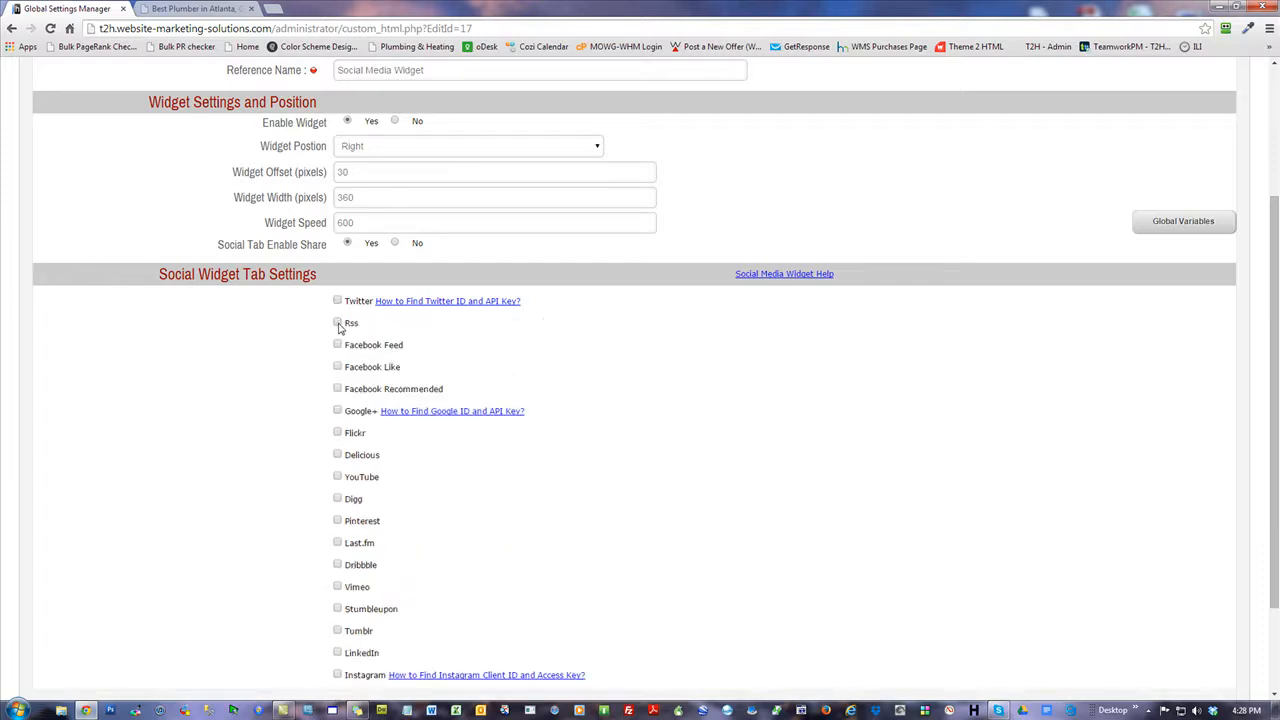
pyautogui.click(338, 323)
pyautogui.click(604, 348)
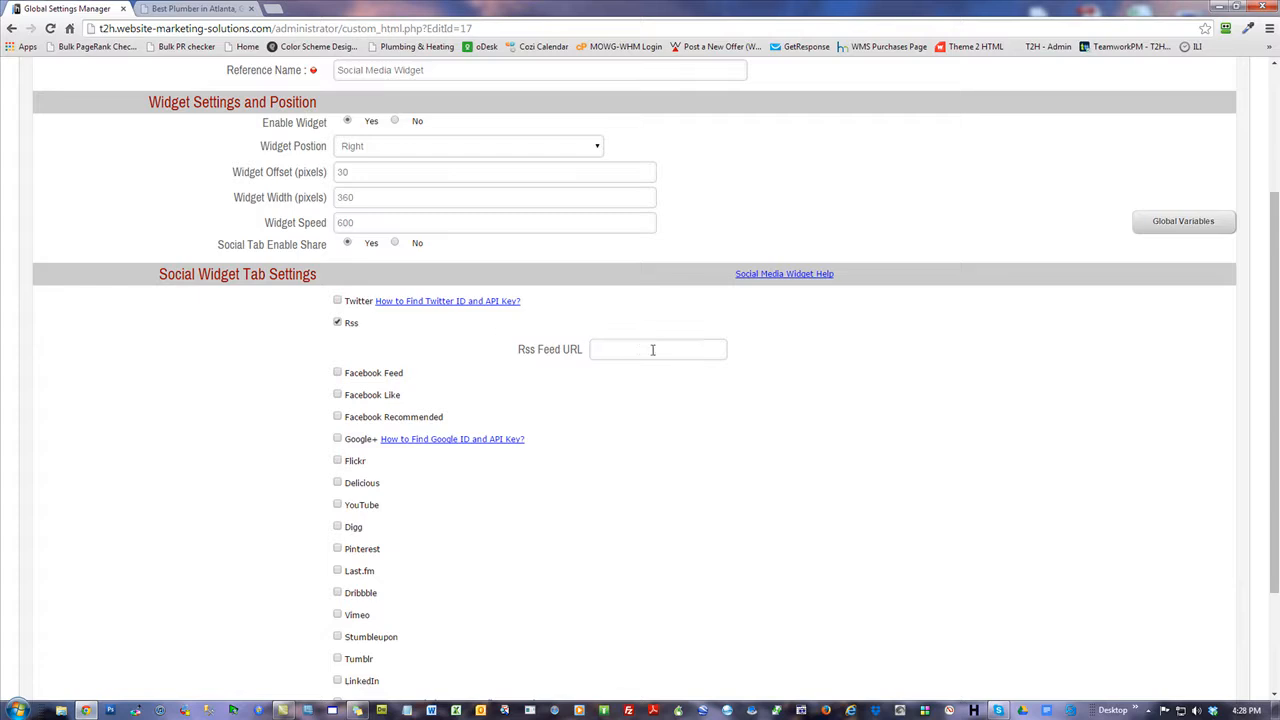
pyautogui.click(338, 323)
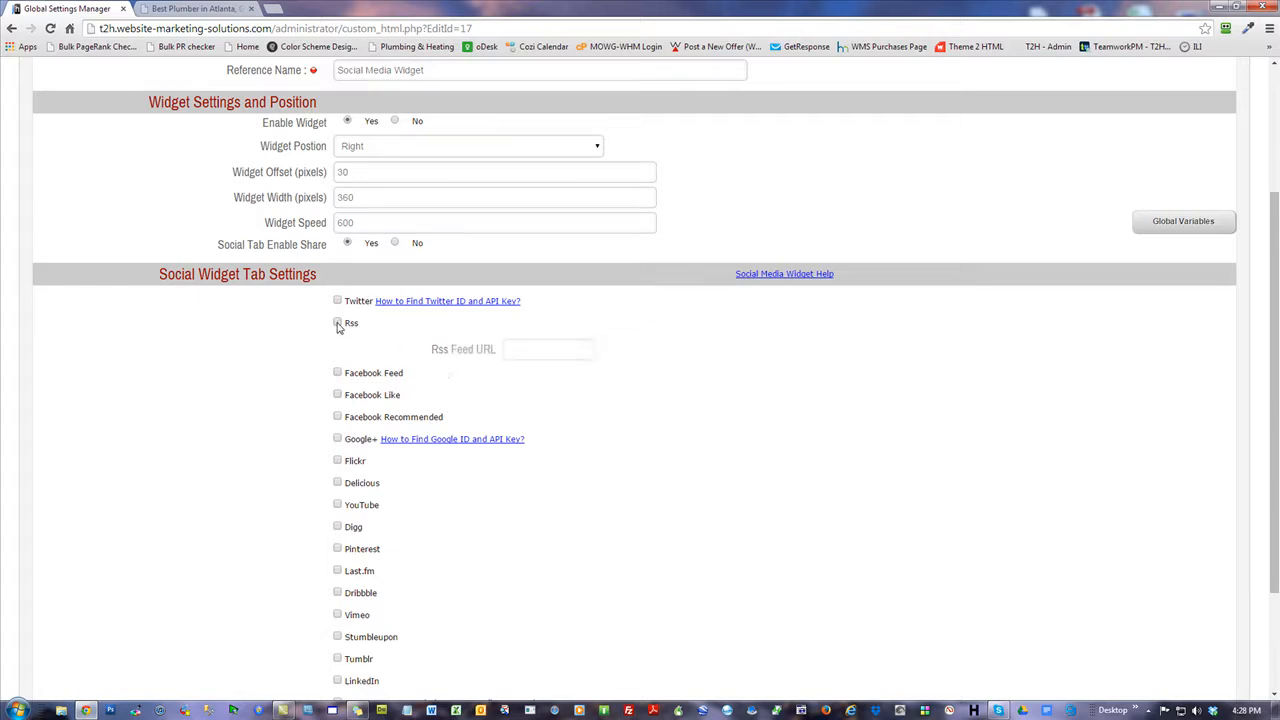
pyautogui.moveTo(357, 223); pyautogui.dragTo(282, 218)
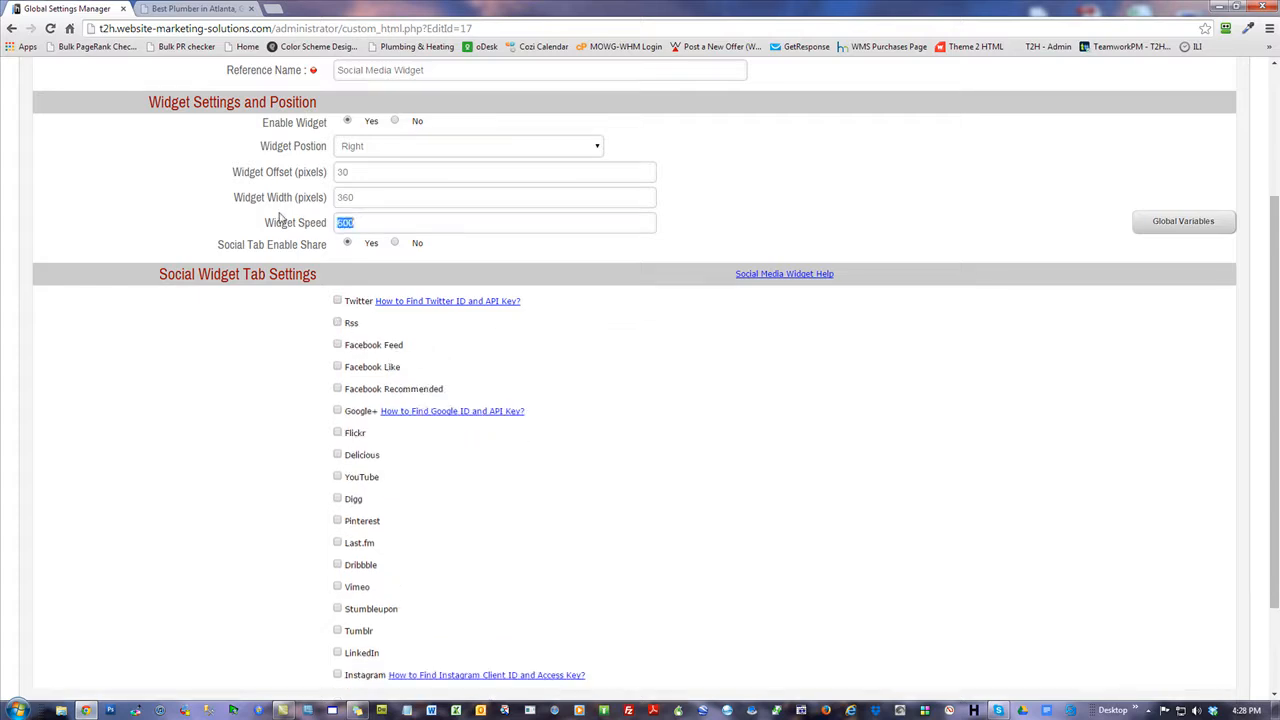
pyautogui.click(377, 219)
pyautogui.click(337, 345)
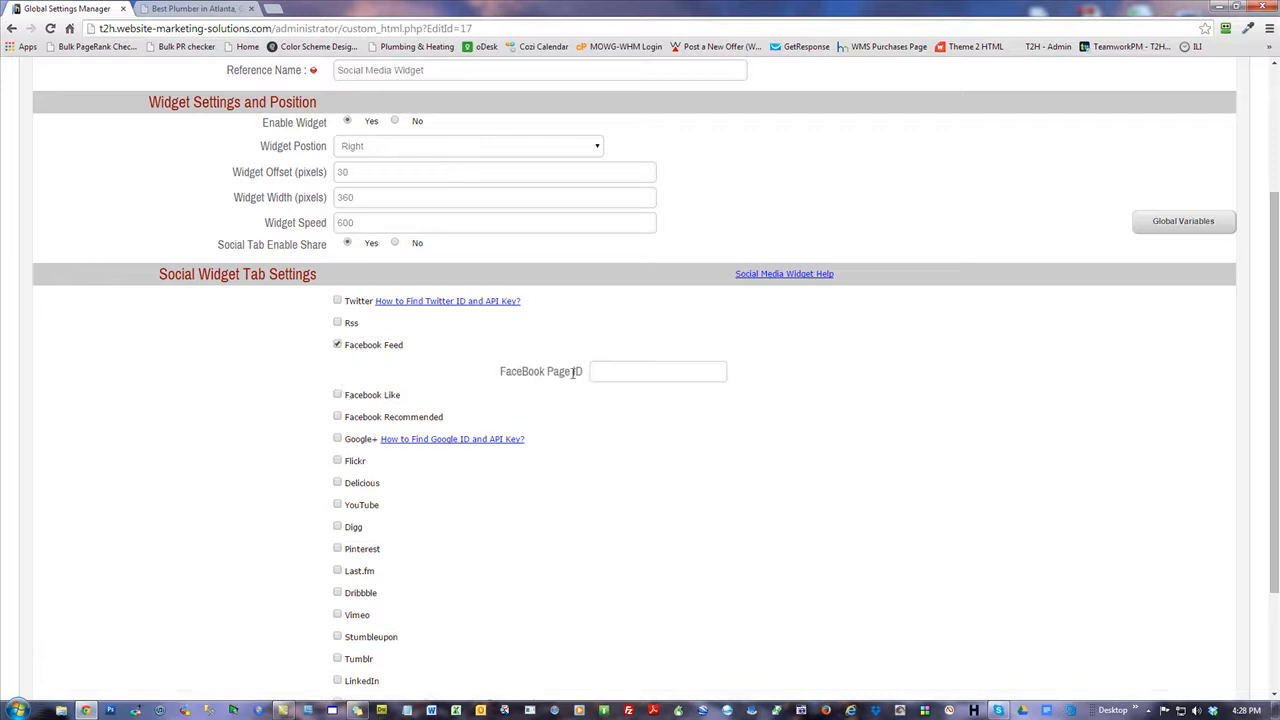
pyautogui.click(337, 345)
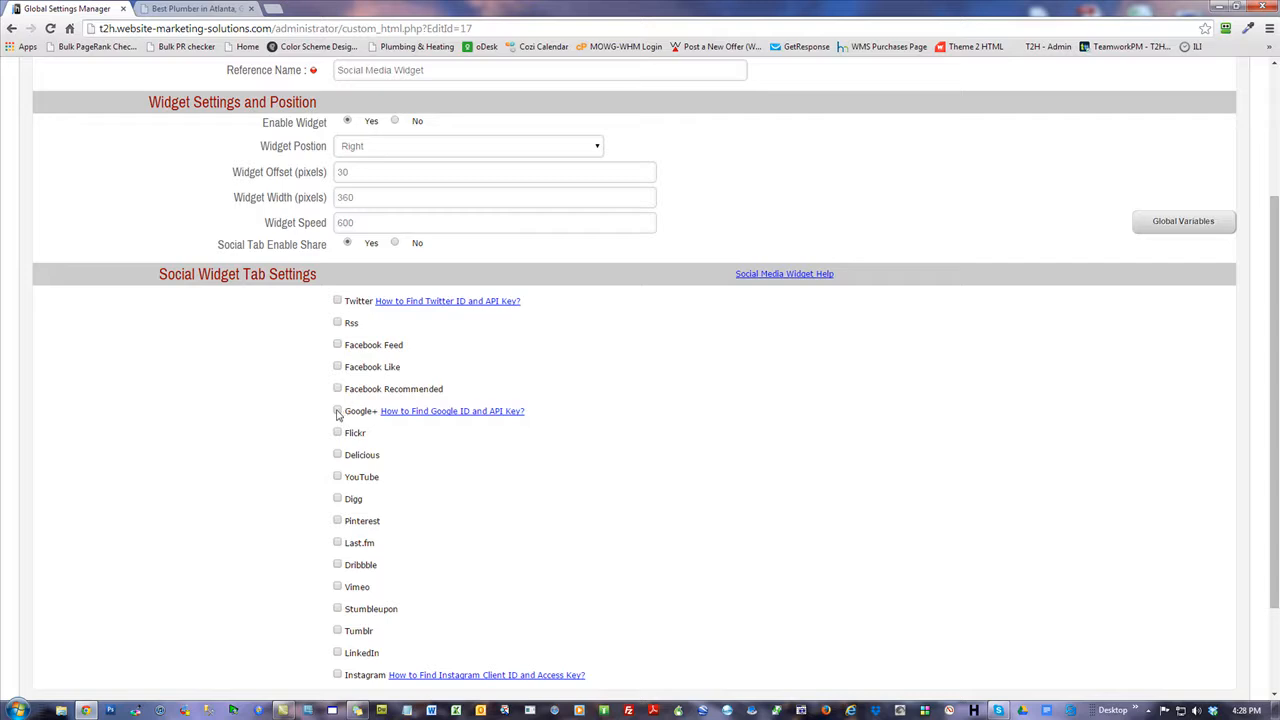
pyautogui.click(337, 411)
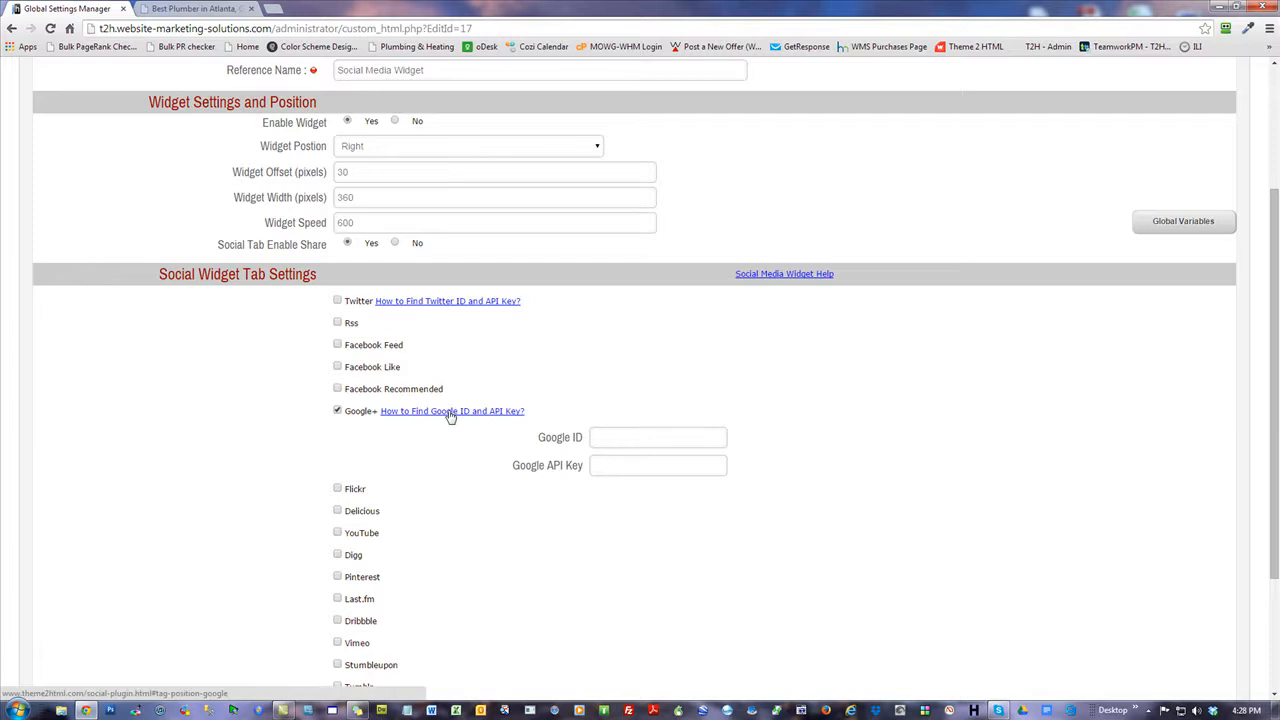
pyautogui.click(337, 411)
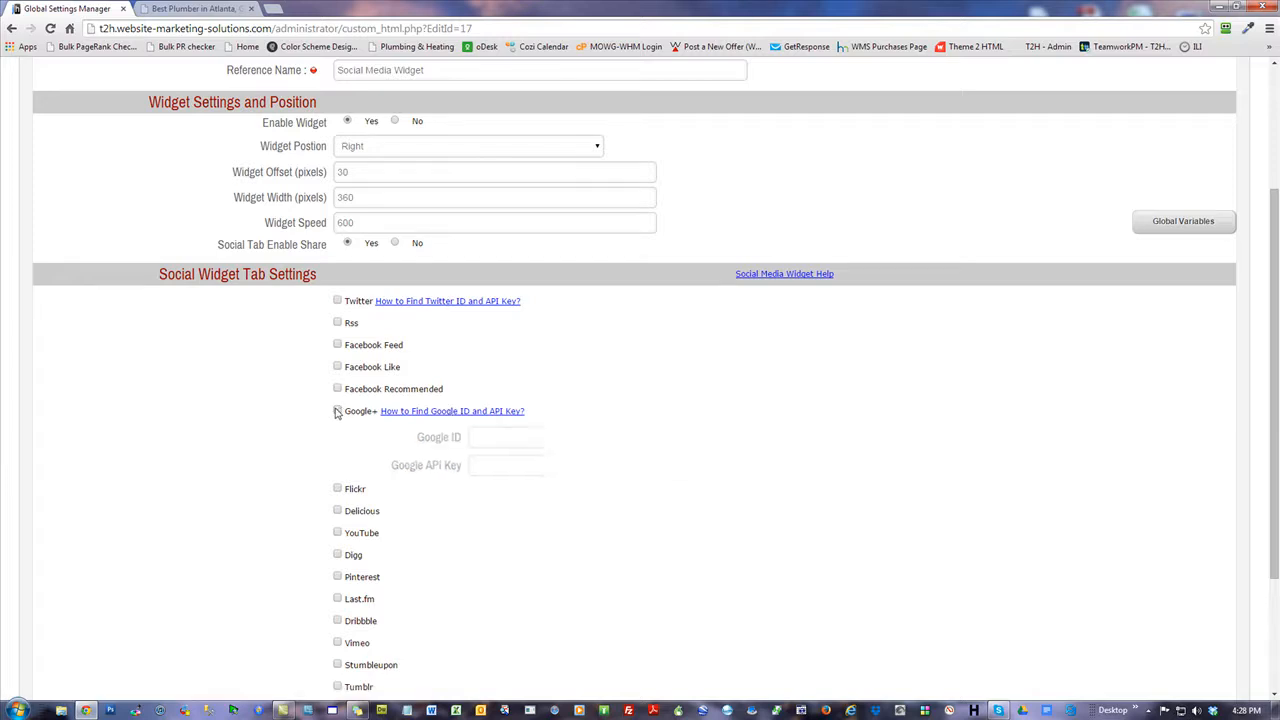
pyautogui.scroll(-3, 300, 430)
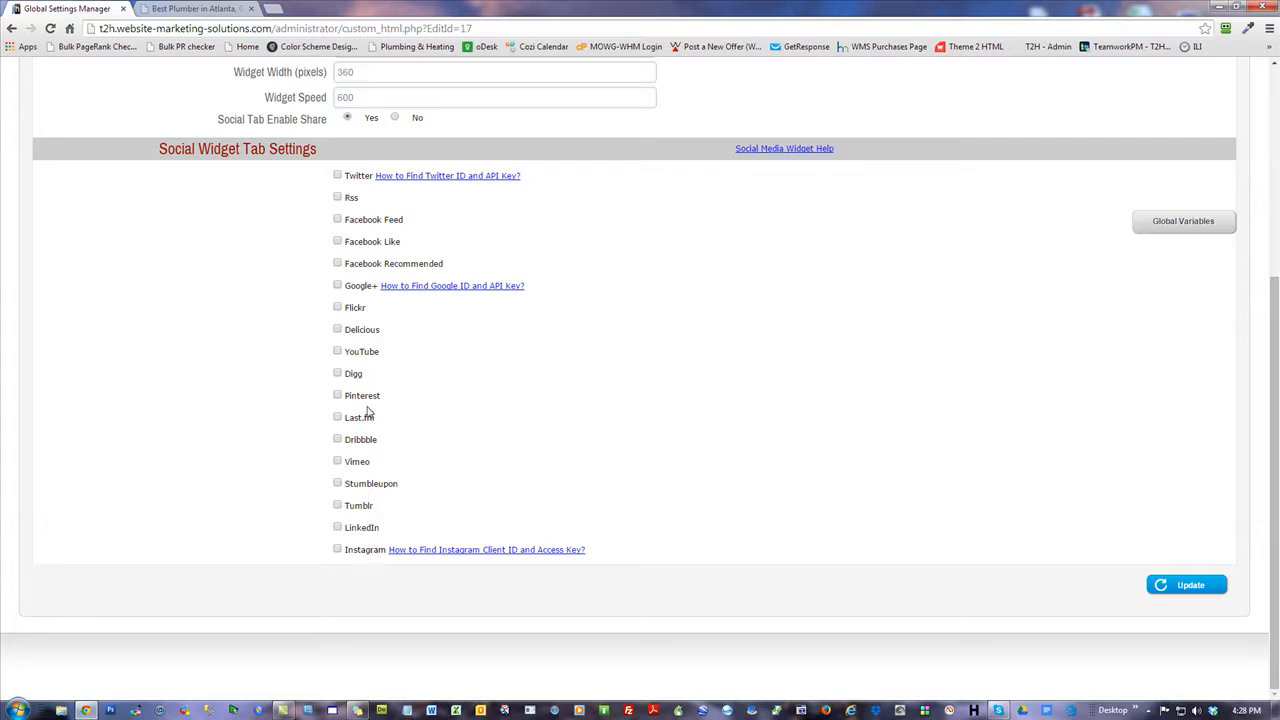
pyautogui.click(338, 352)
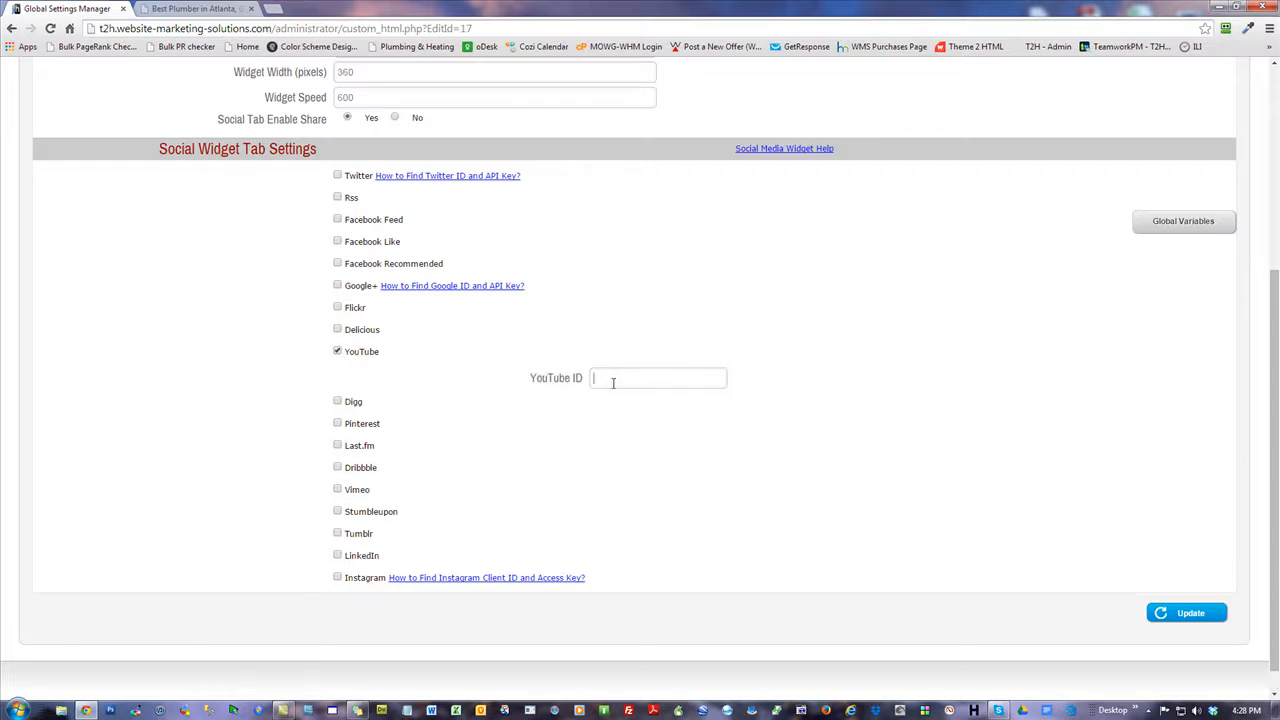
pyautogui.click(338, 353)
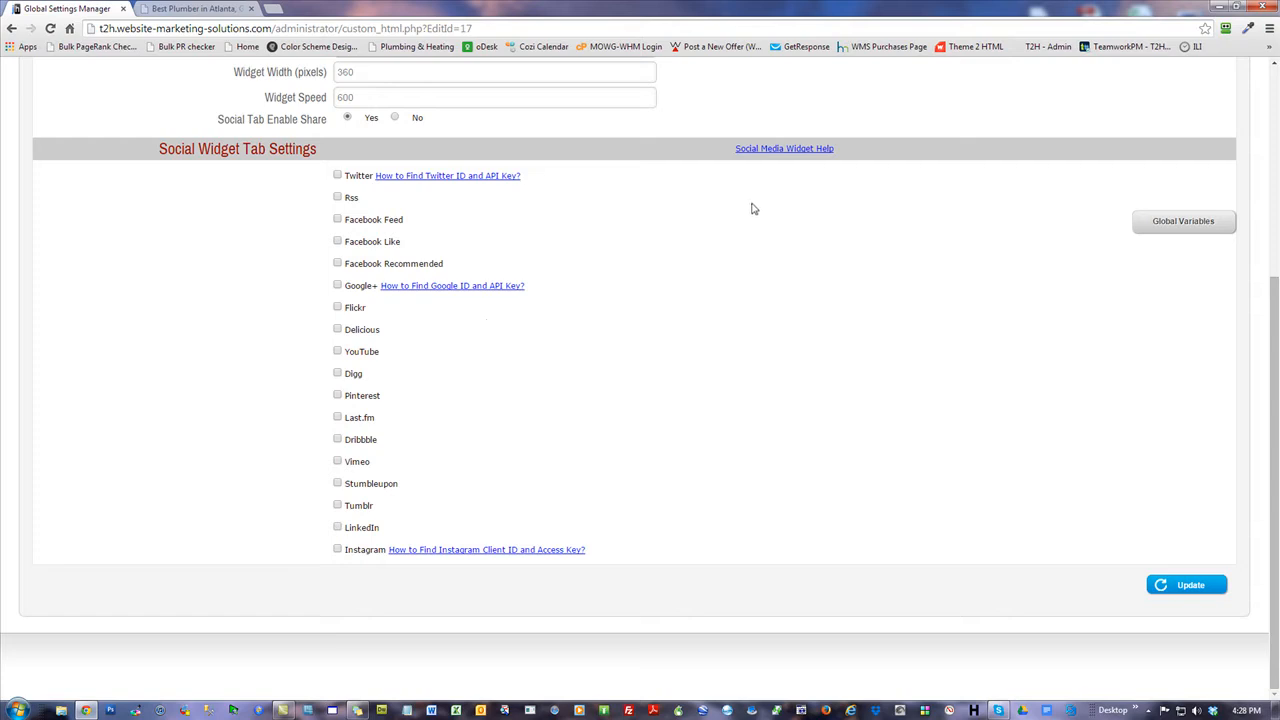
pyautogui.click(786, 149)
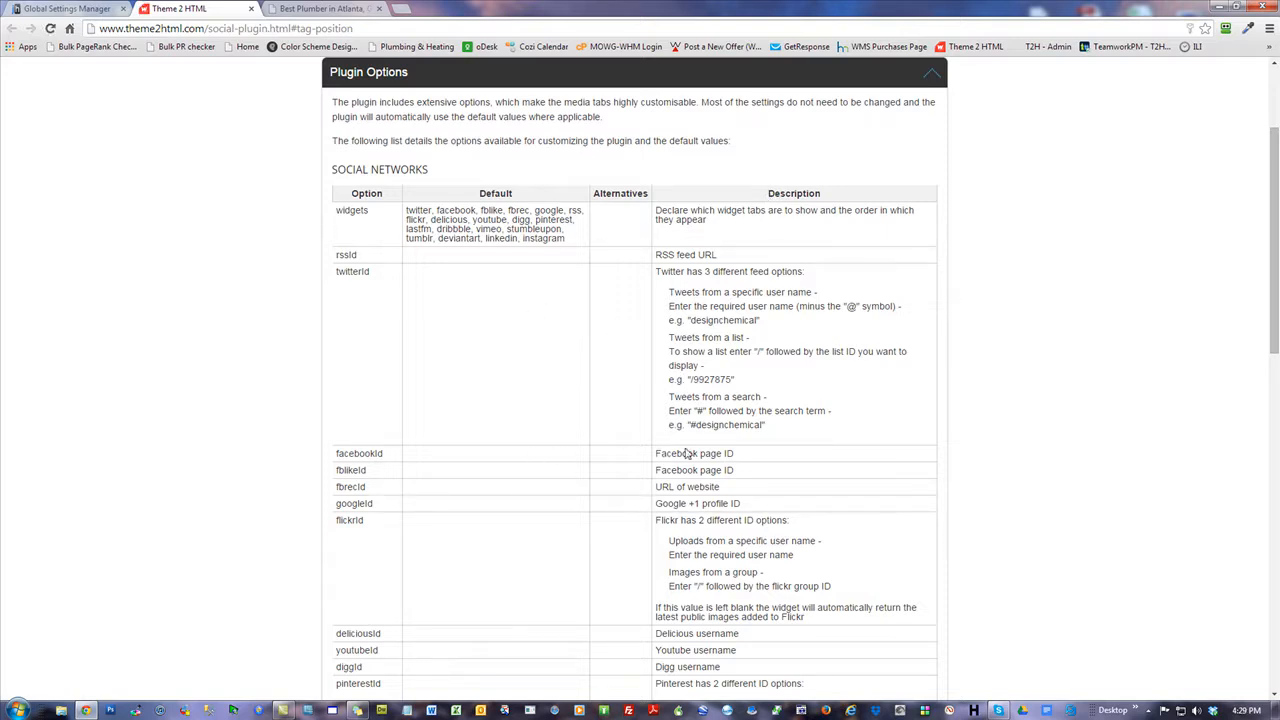
# Read the Social Media Options Plugin Options table, including the YouTube username description.
pyautogui.scroll(-2, 668, 484)
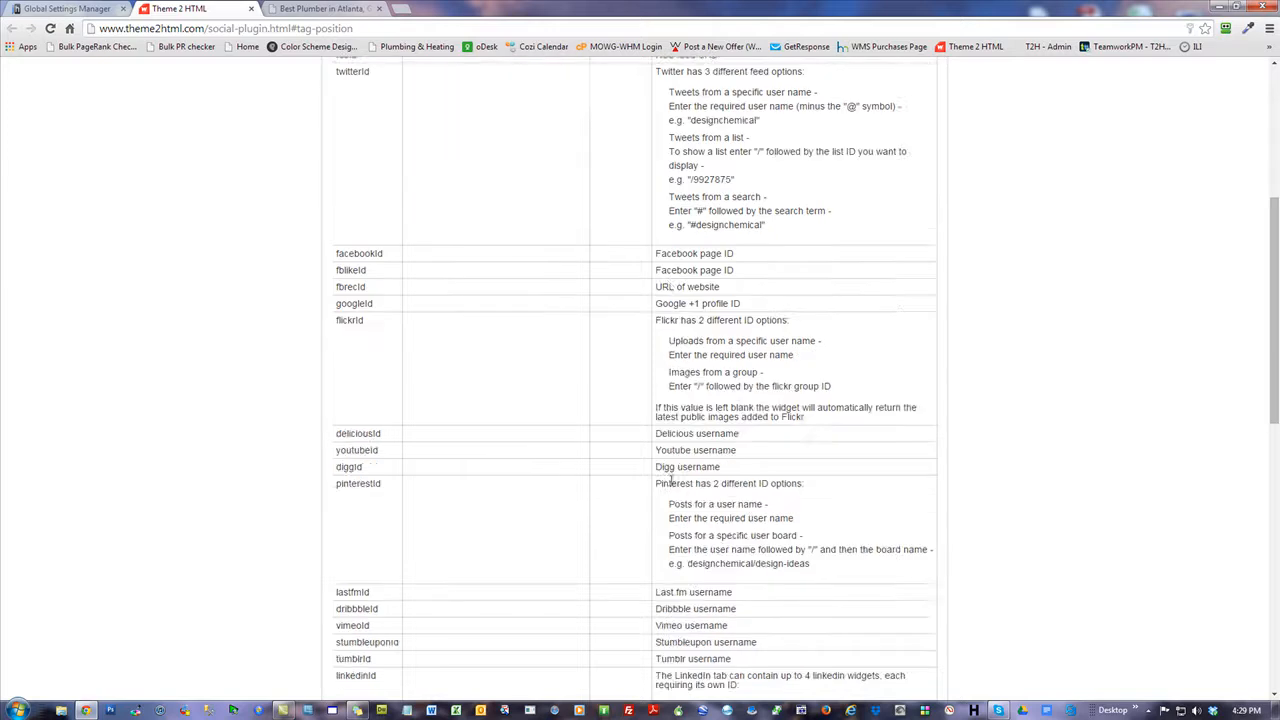
pyautogui.scroll(-4, 670, 482)
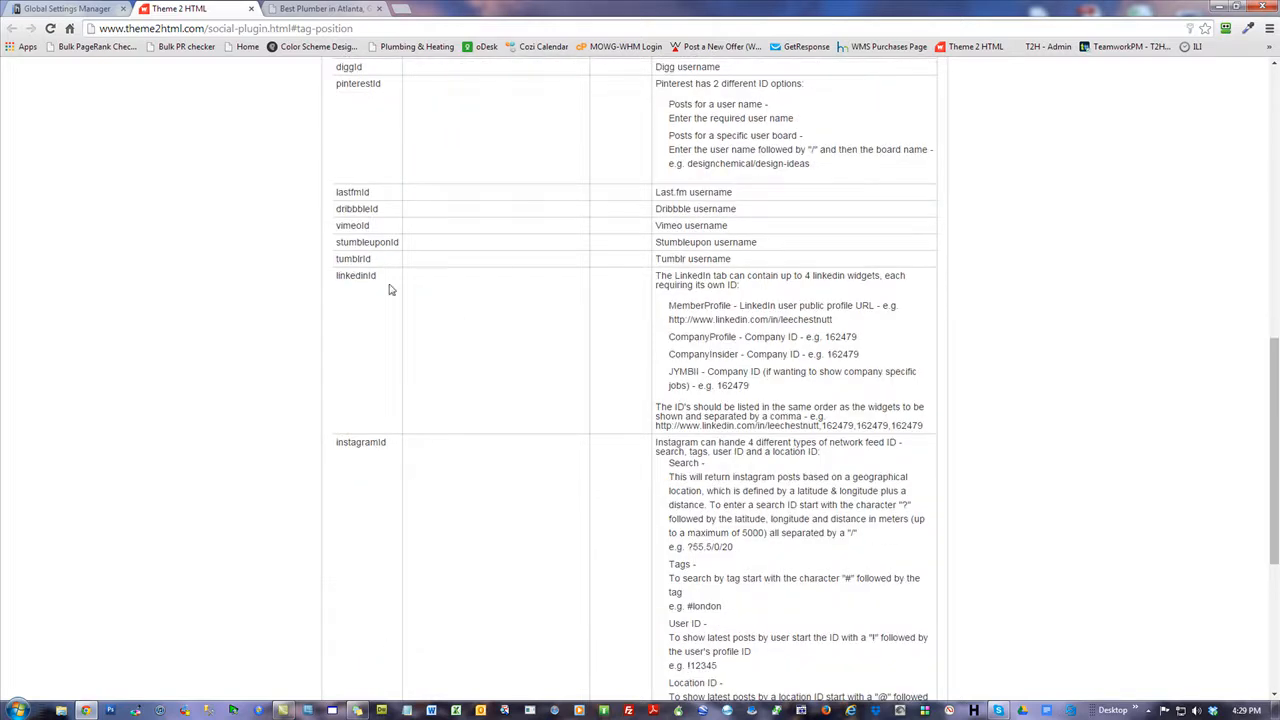
pyautogui.scroll(2, 431, 337)
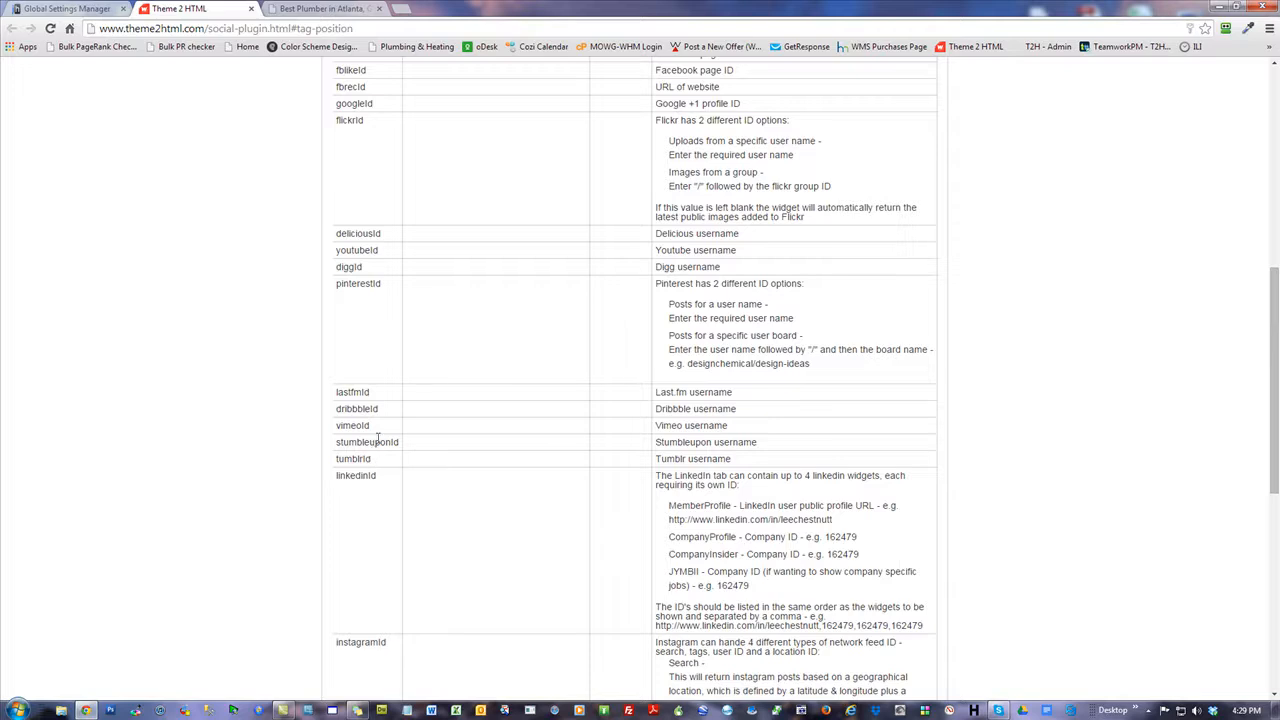
pyautogui.scroll(-2, 372, 445)
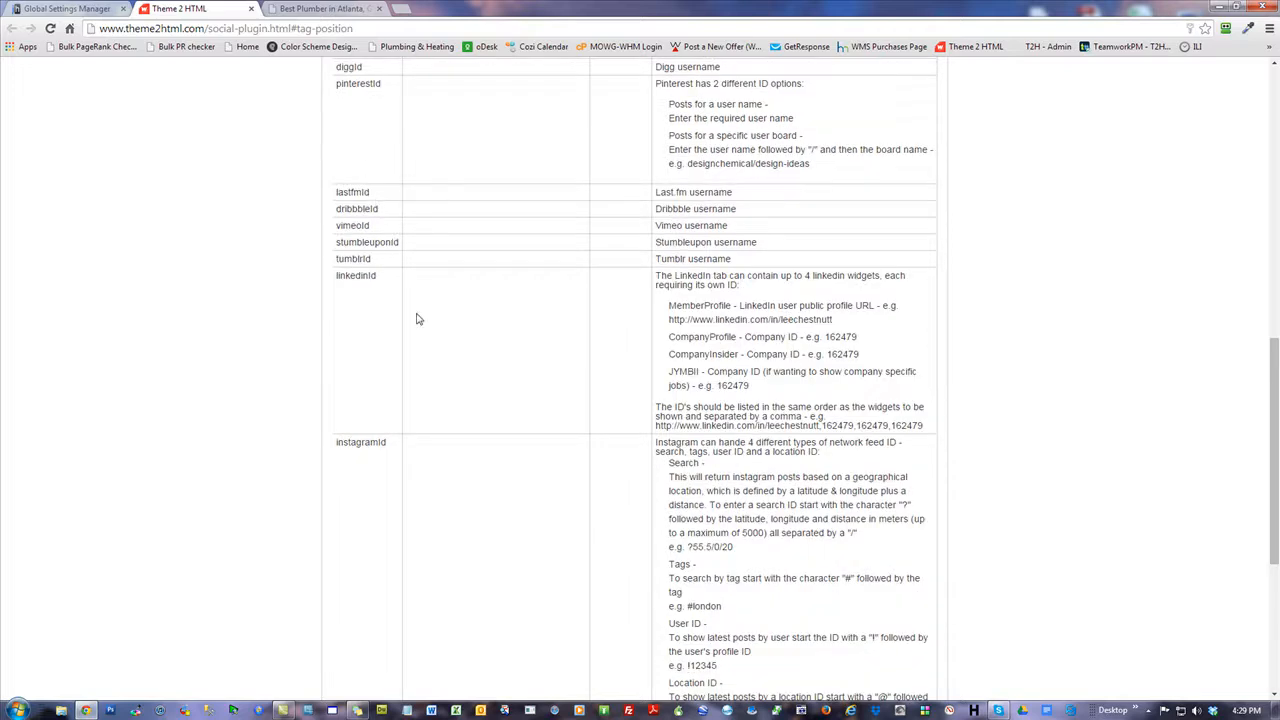
pyautogui.scroll(2, 416, 318)
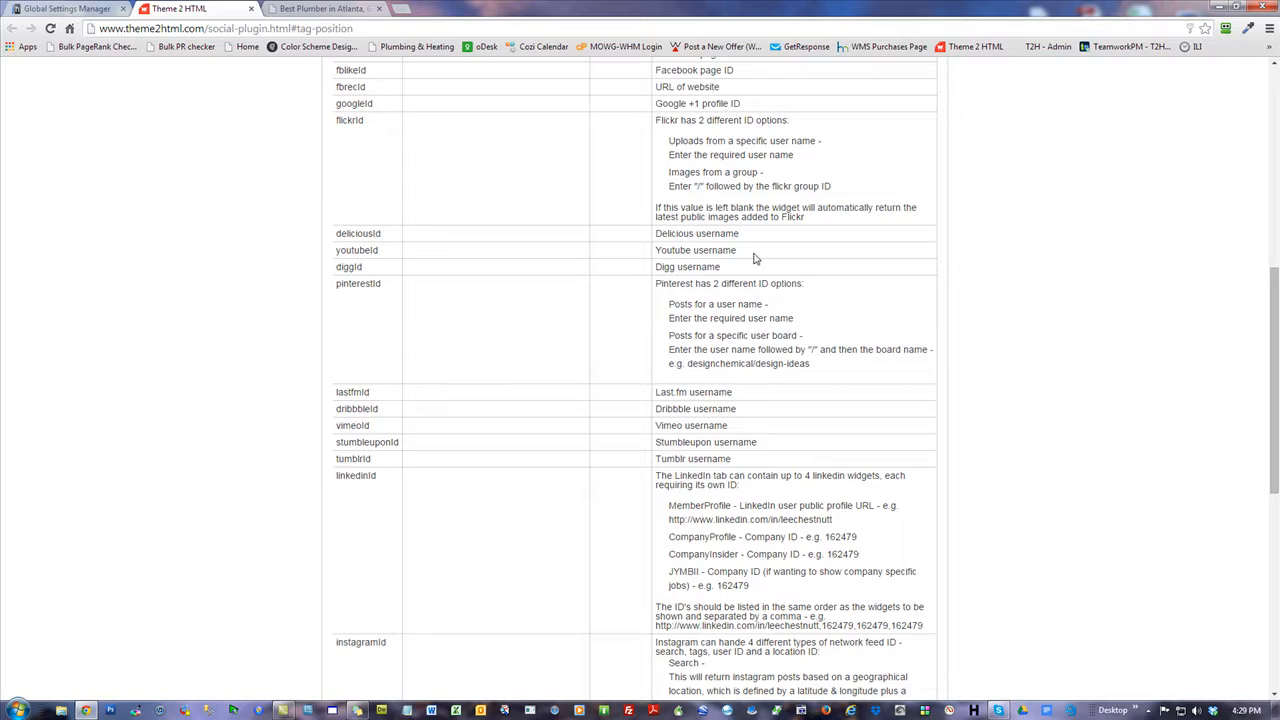
pyautogui.tripleClick(640, 246)
pyautogui.click(697, 268)
pyautogui.scroll(-4, 691, 358)
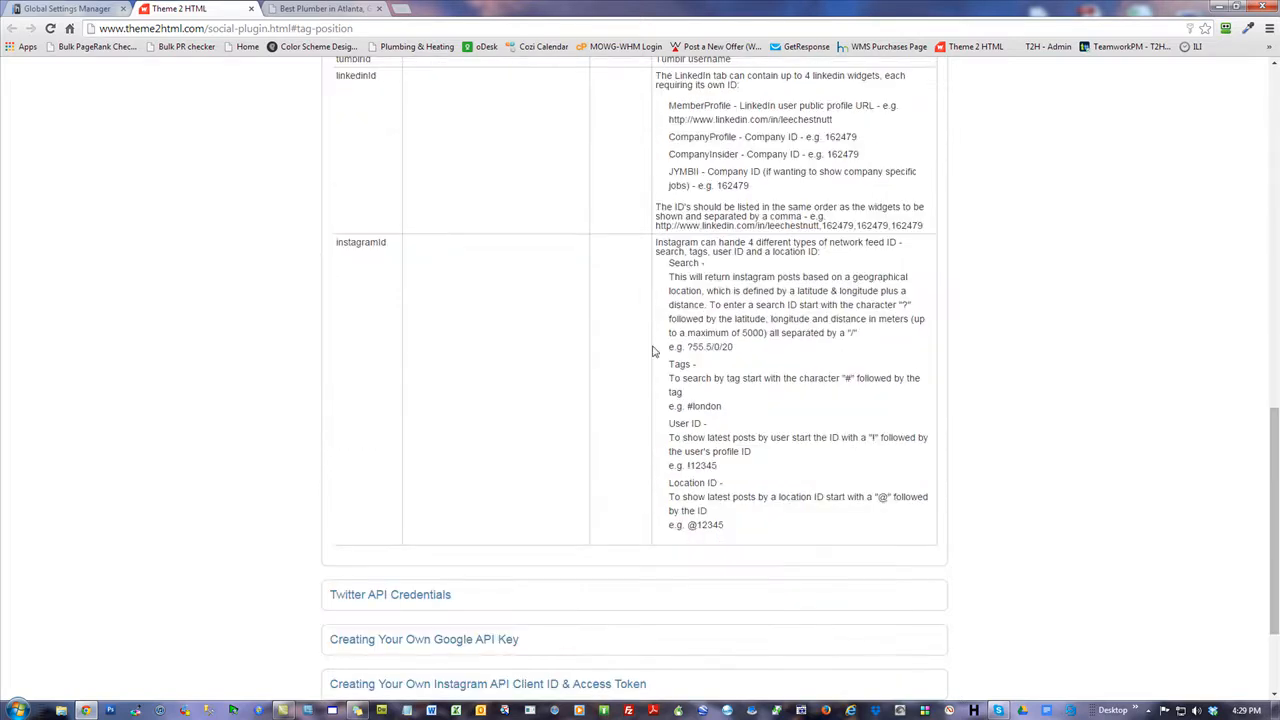
pyautogui.scroll(-2, 652, 351)
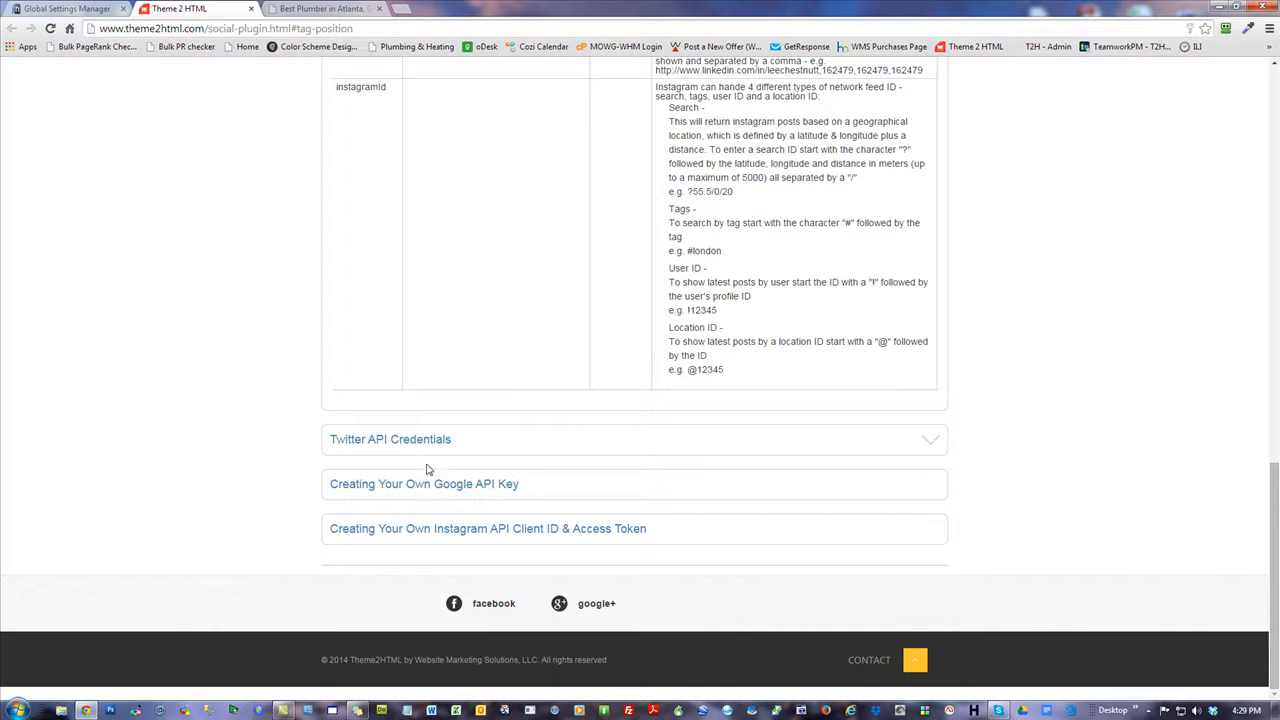
pyautogui.scroll(11, 150, 419)
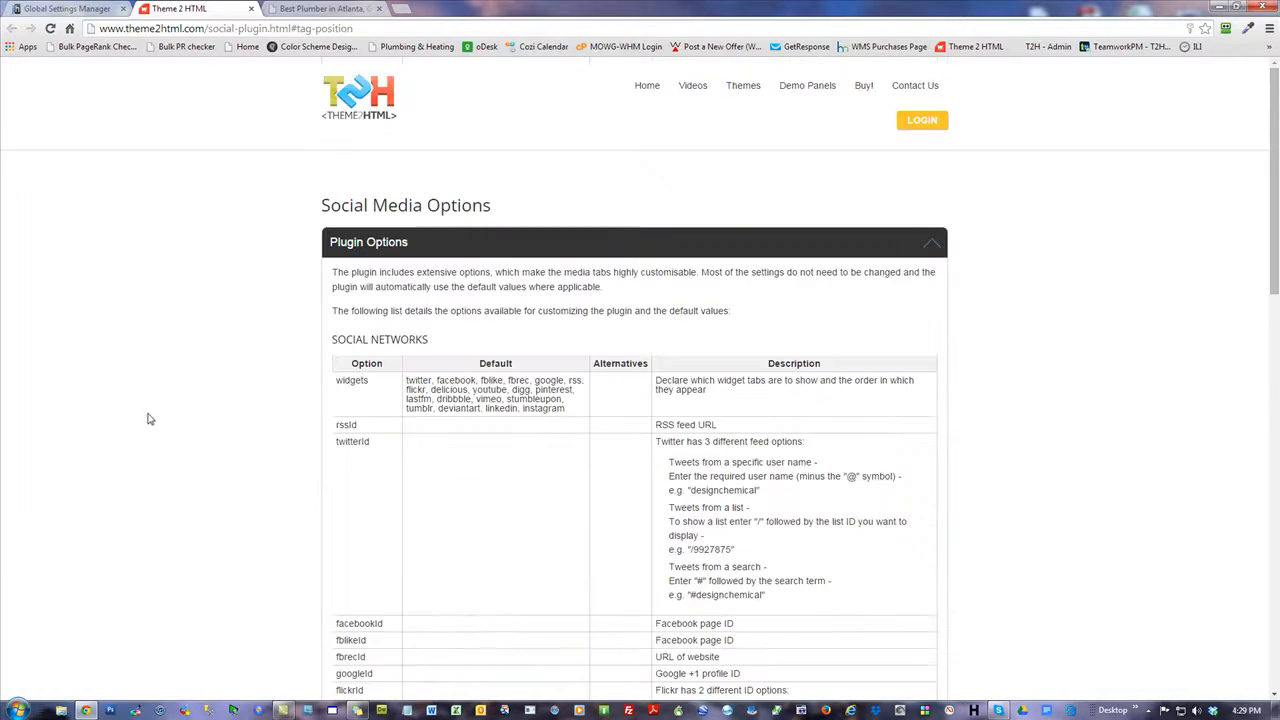
# Save the Social Media Widget settings and go to the Manage Pages list.
pyautogui.click(76, 10)
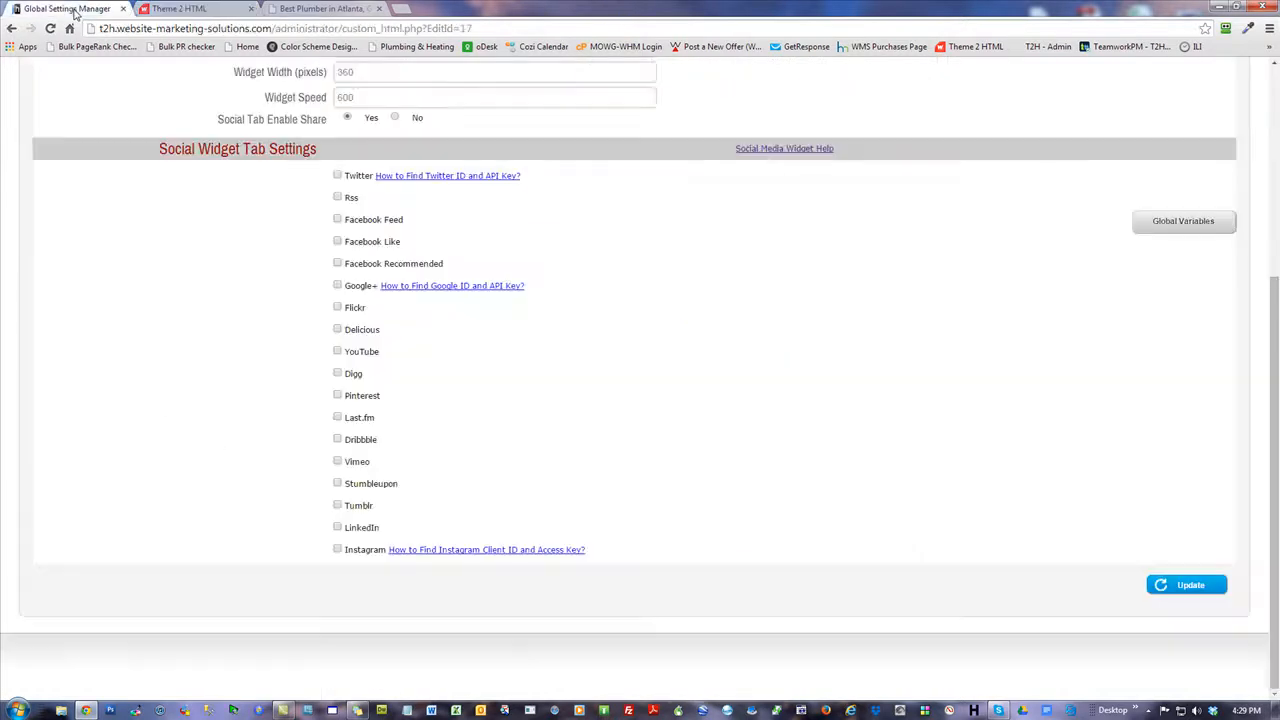
pyautogui.scroll(5, 151, 363)
pyautogui.scroll(-5, 837, 510)
pyautogui.click(1160, 585)
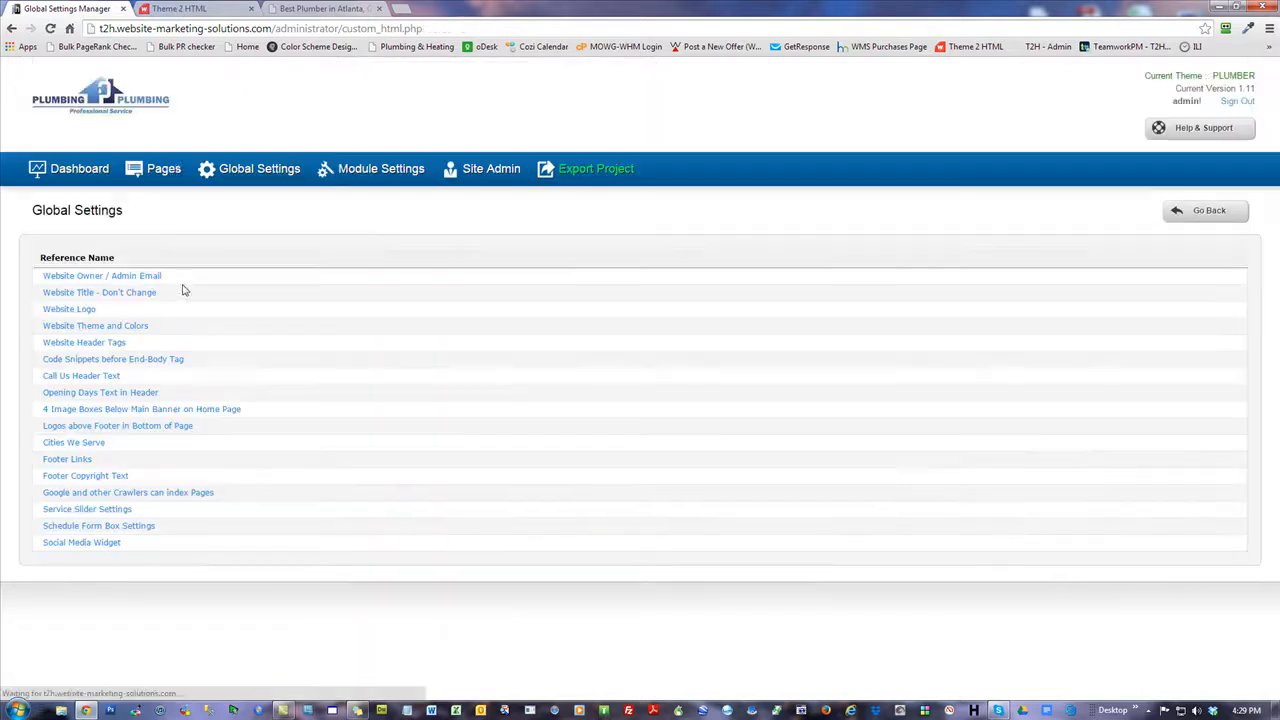
pyautogui.click(163, 169)
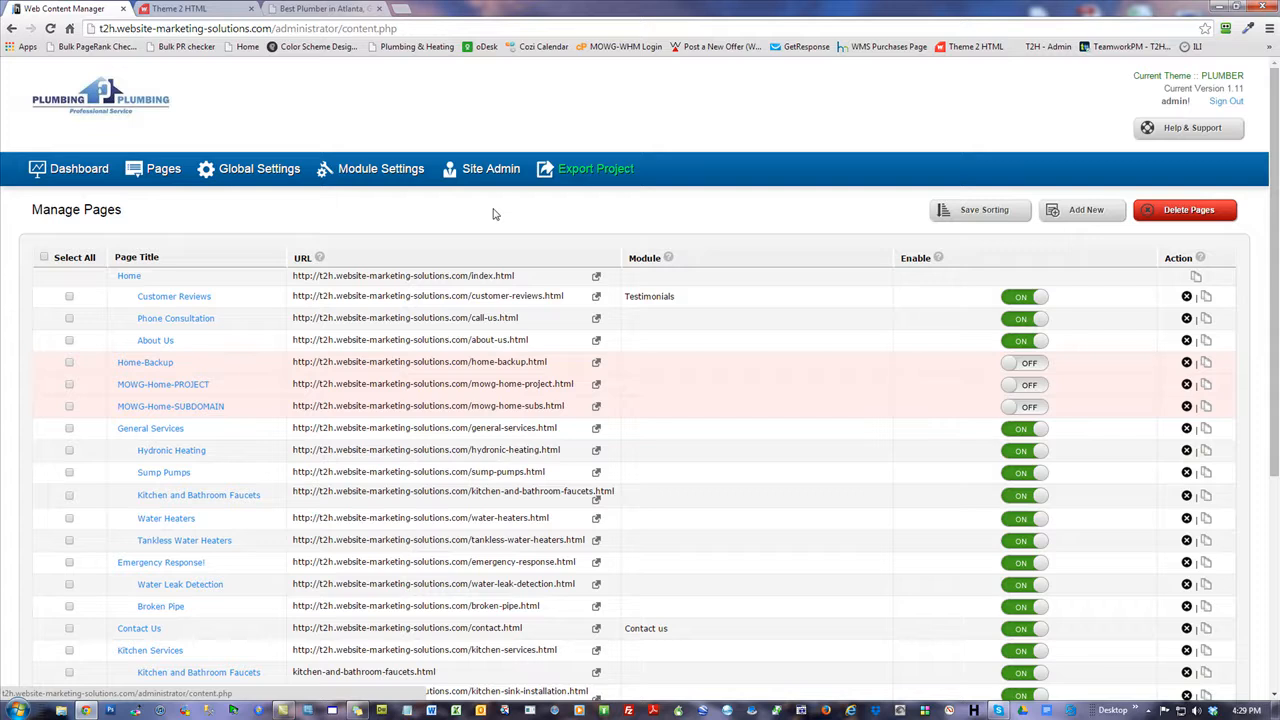
# View the live index.html homepage in a new tab and scroll through it.
pyautogui.click(596, 277)
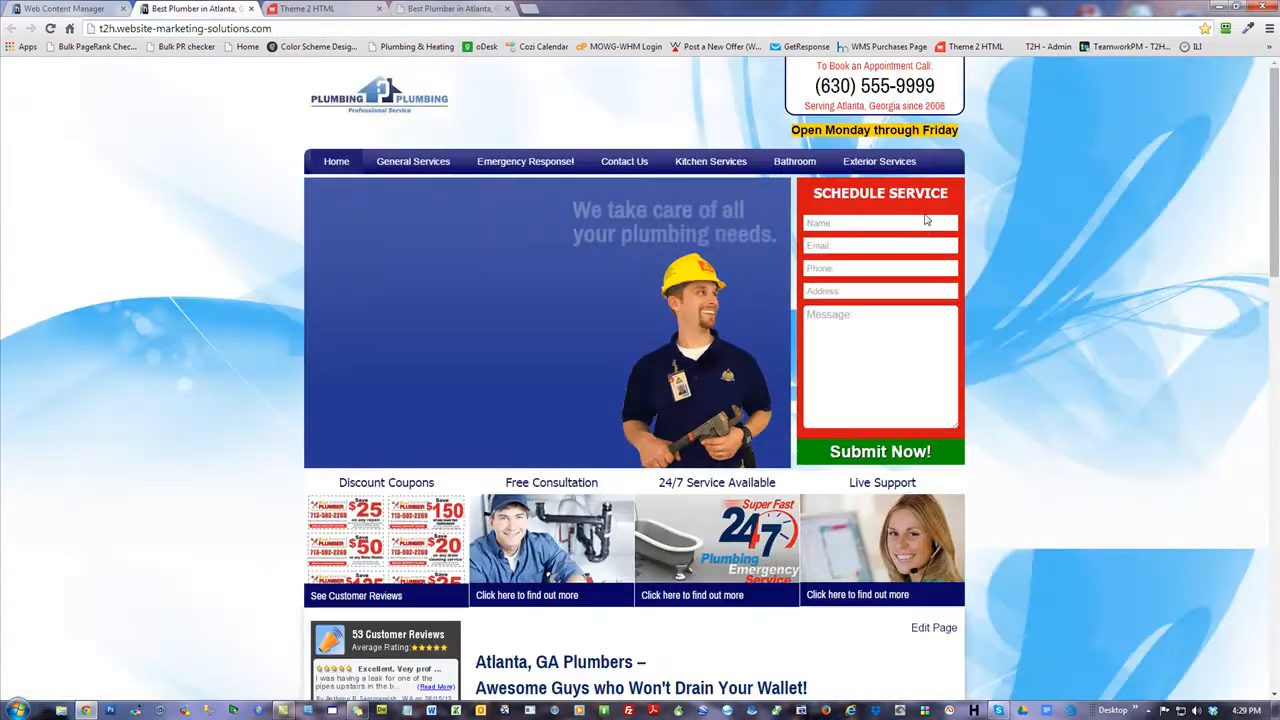
pyautogui.scroll(-4, 1156, 303)
pyautogui.scroll(-6, 1156, 303)
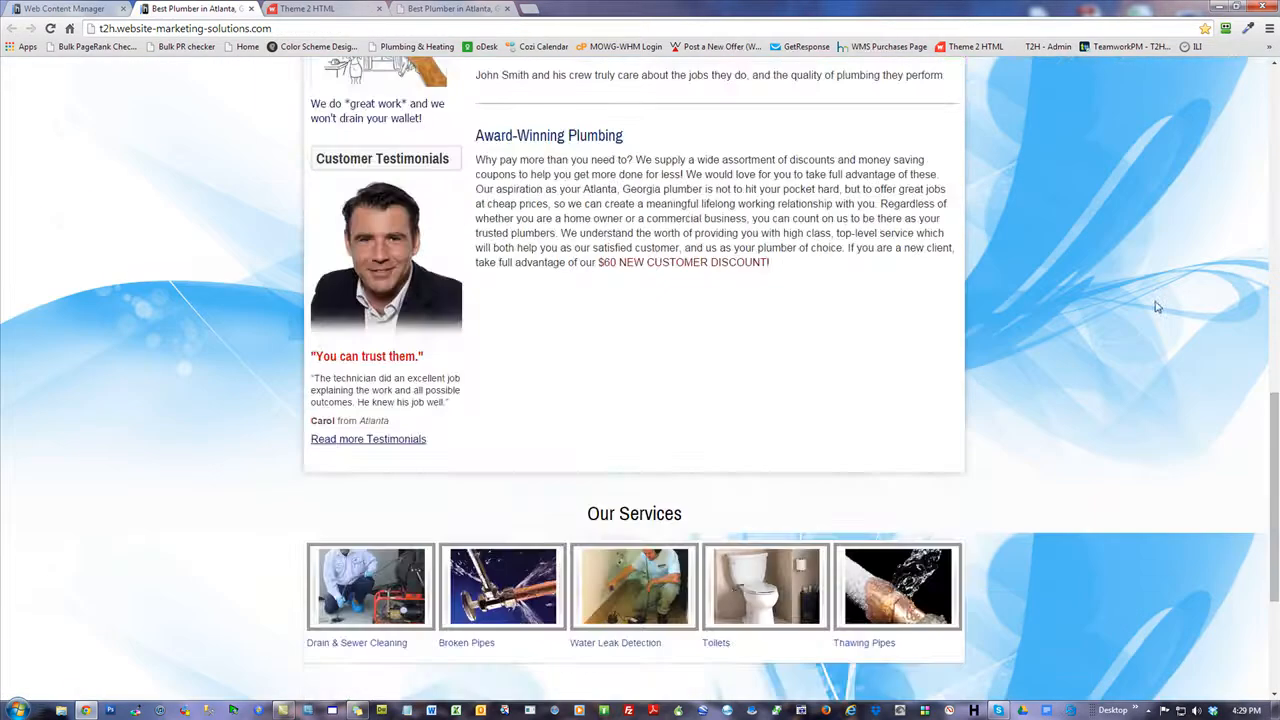
pyautogui.scroll(10, 1157, 312)
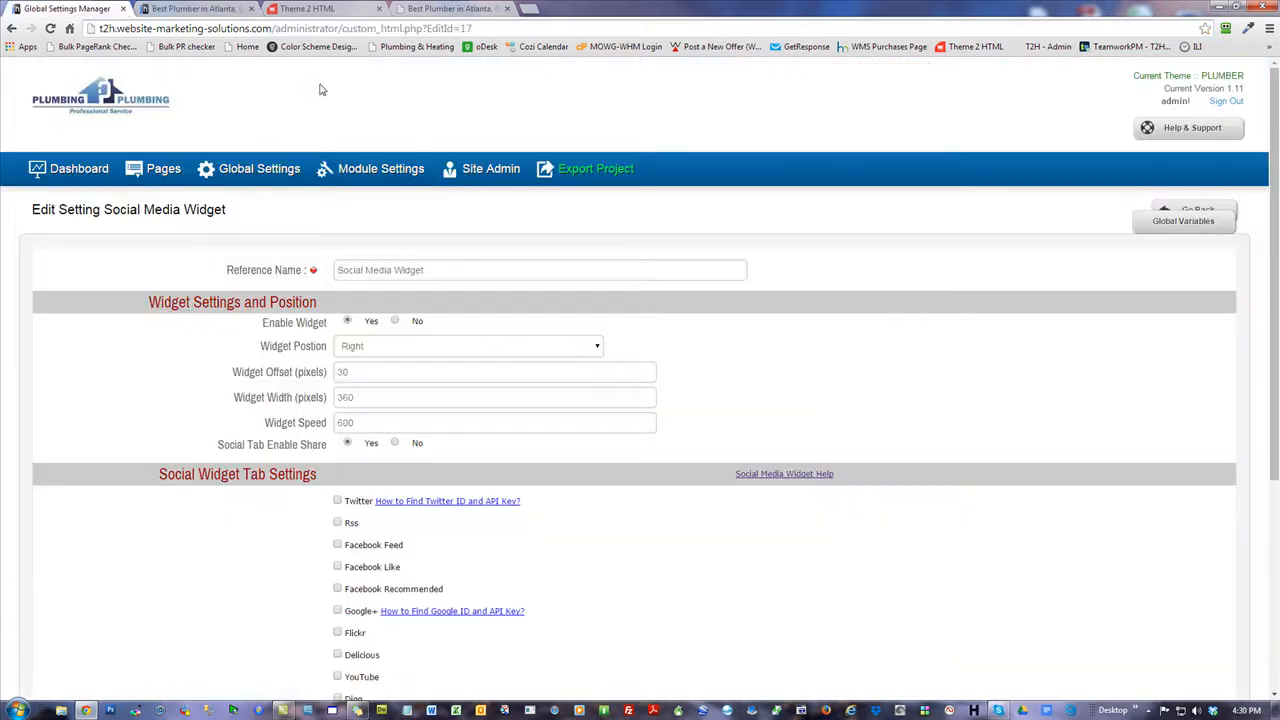
# Enable the widget's YouTube tab with a YouTube ID, save, and return to the live site.
pyautogui.scroll(-3, 481, 268)
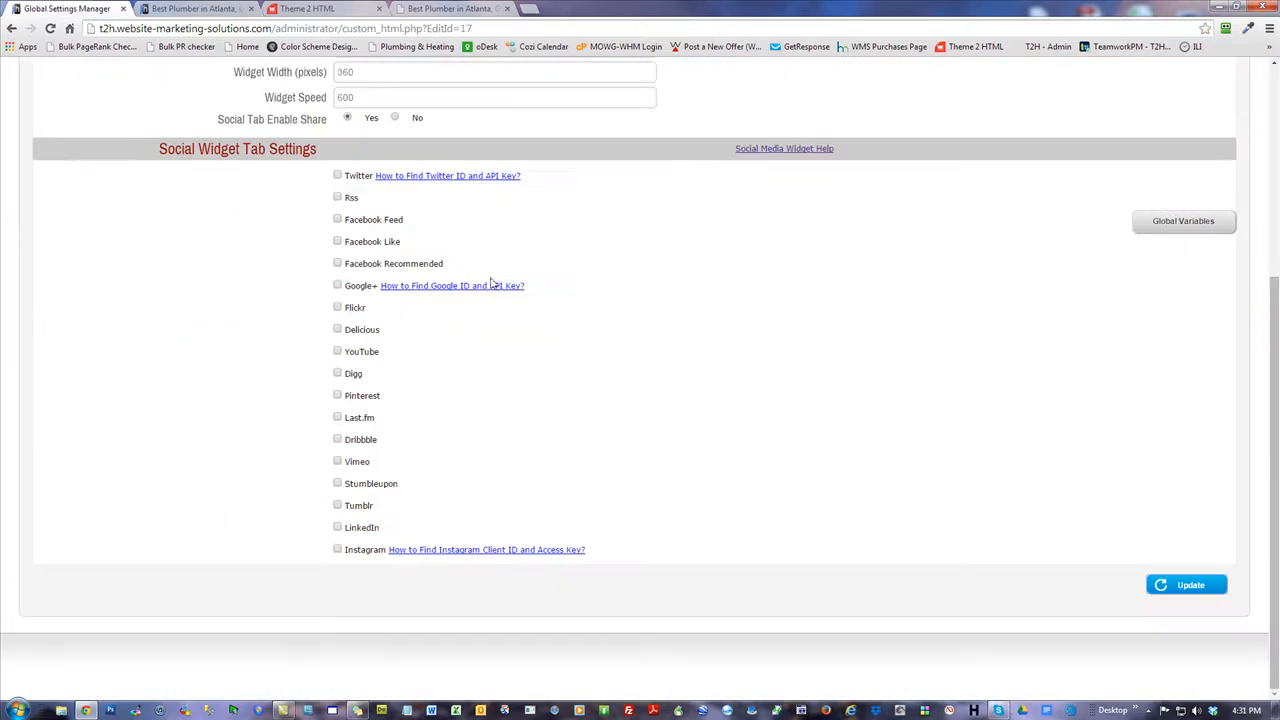
pyautogui.click(337, 352)
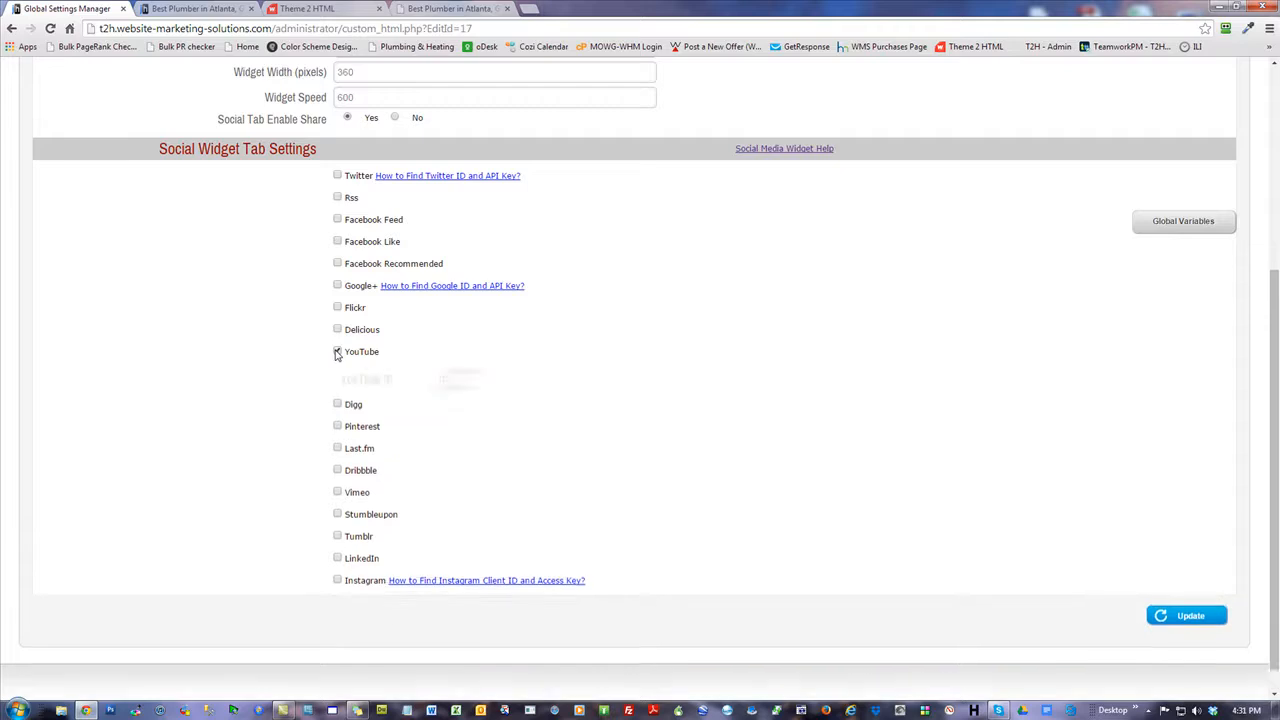
pyautogui.click(609, 380)
pyautogui.write('mat')
pyautogui.write('ed')
pyautogui.press('Down')
pyautogui.press('Return')
pyautogui.click(1180, 612)
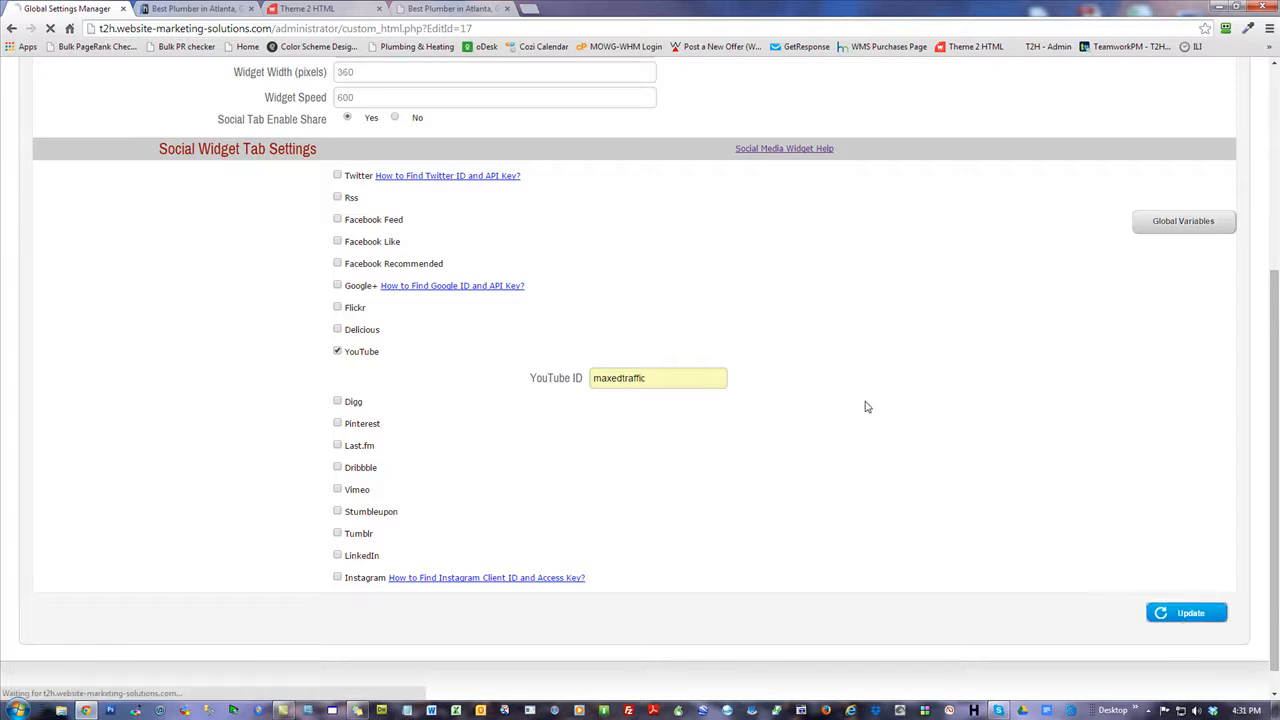
pyautogui.click(190, 8)
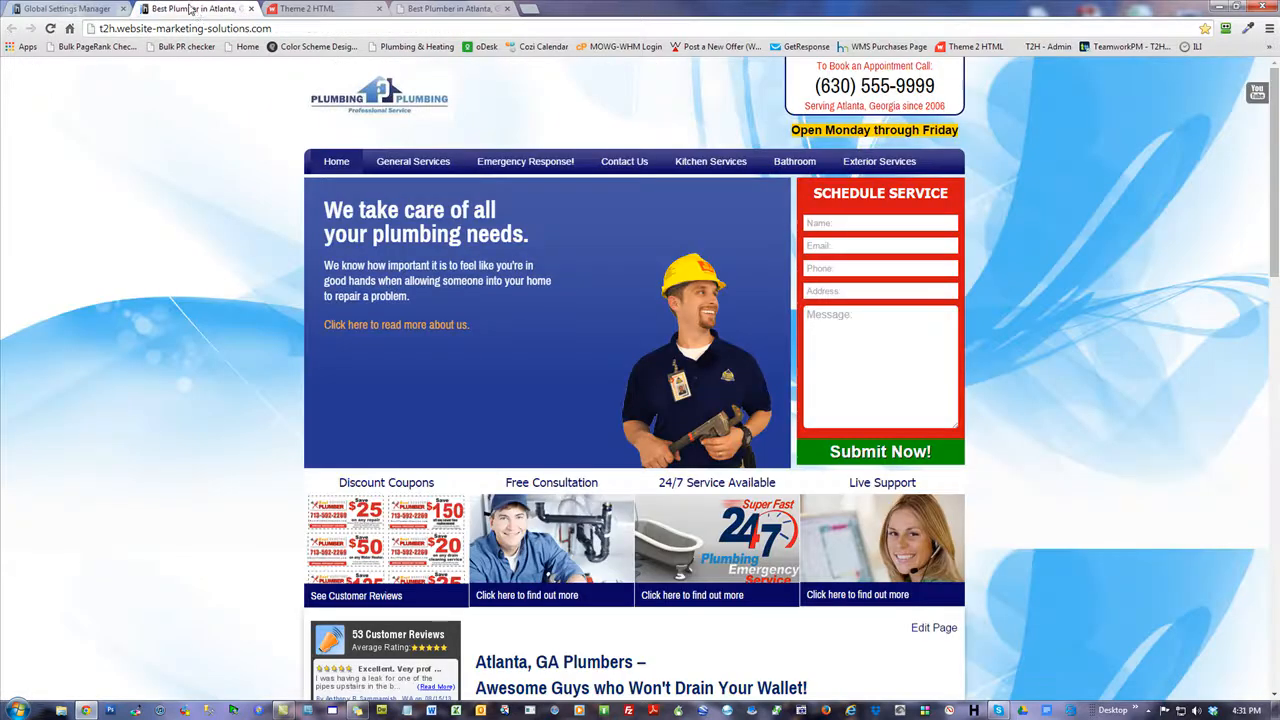
# Reload the live site, preview the expanded YouTube channel widget on the right, then collapse it.
pyautogui.click(50, 28)
pyautogui.moveTo(1256, 94)
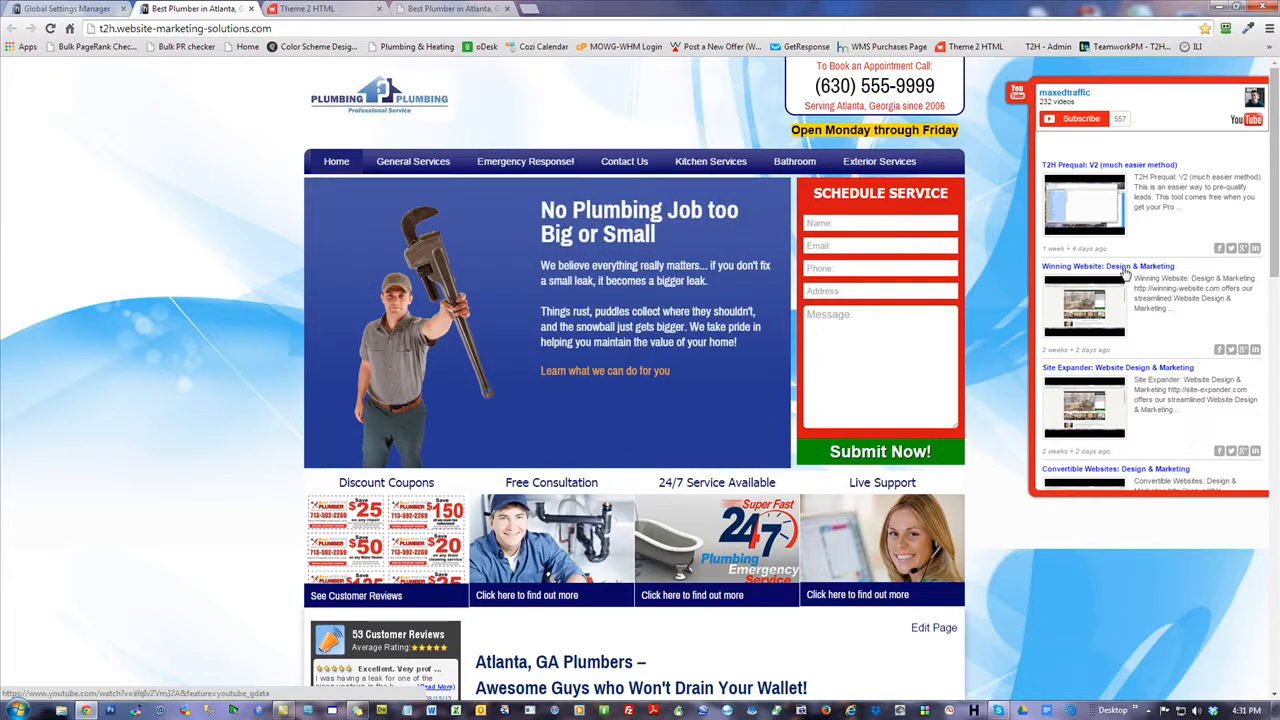
pyautogui.scroll(-6, 1177, 260)
pyautogui.scroll(4, 1178, 264)
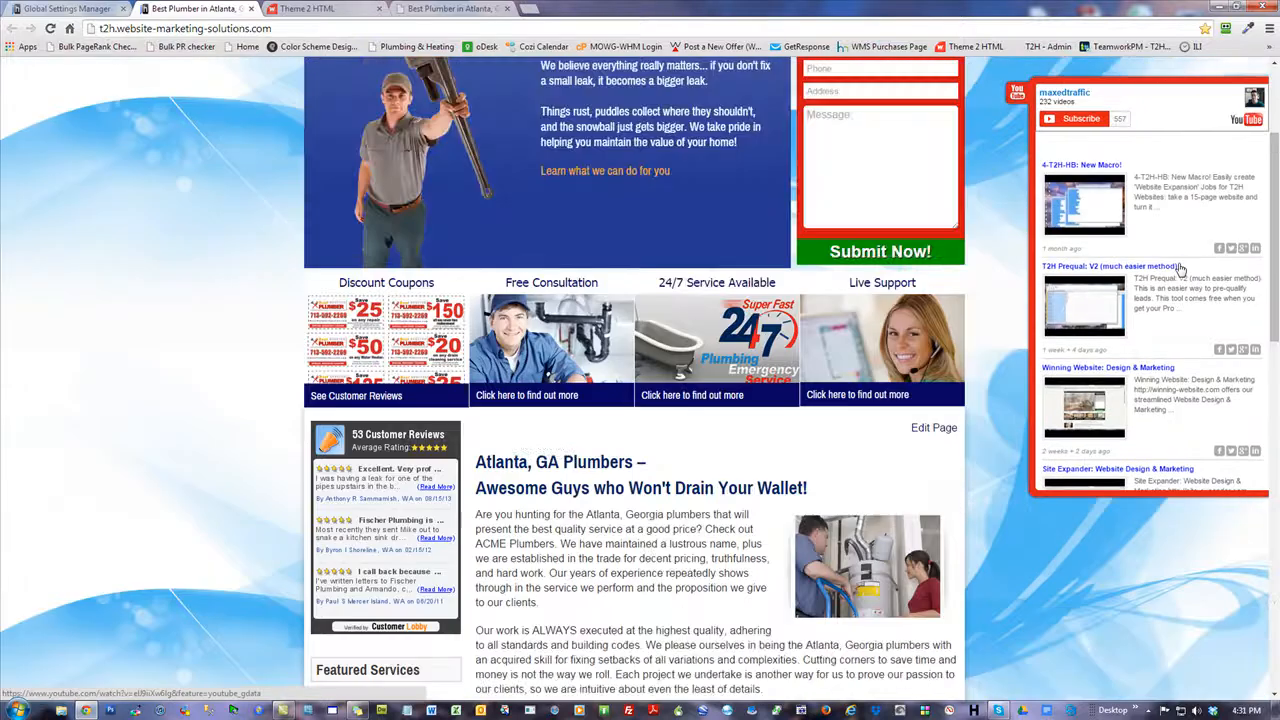
pyautogui.hotkey('ctrl', 'a')
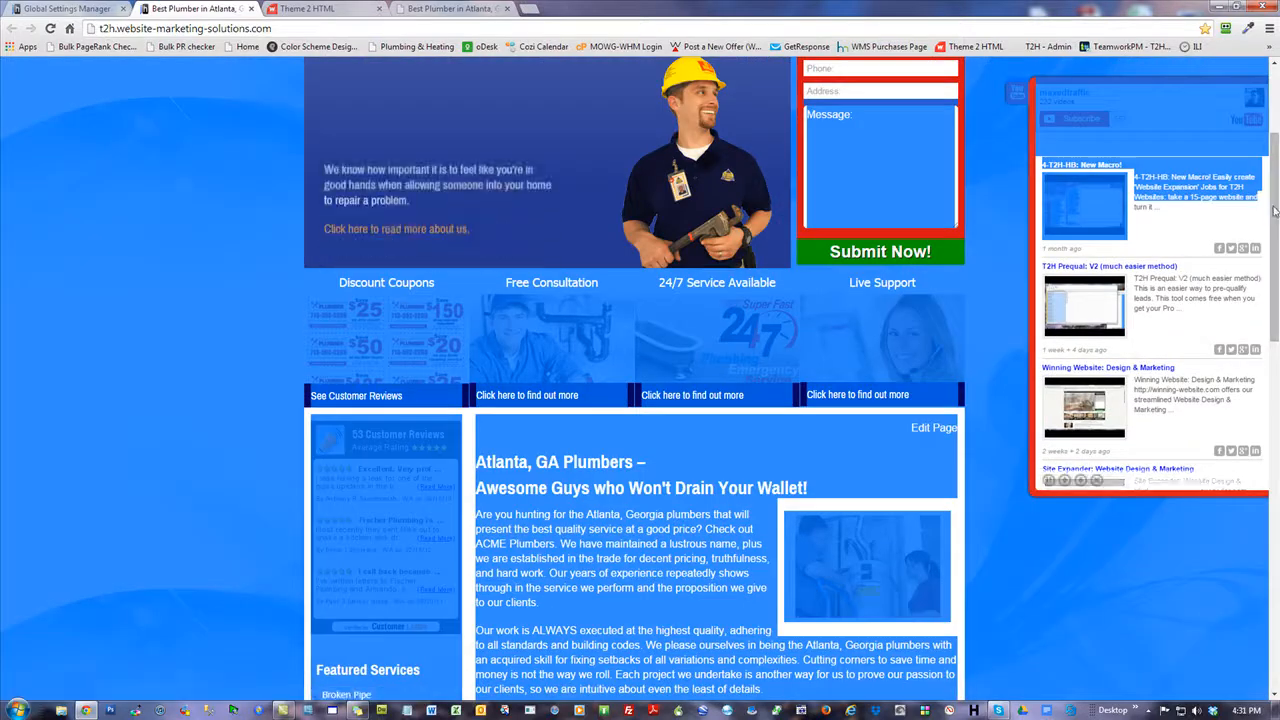
pyautogui.moveTo(1275, 230); pyautogui.dragTo(1275, 191)
pyautogui.click(1180, 220)
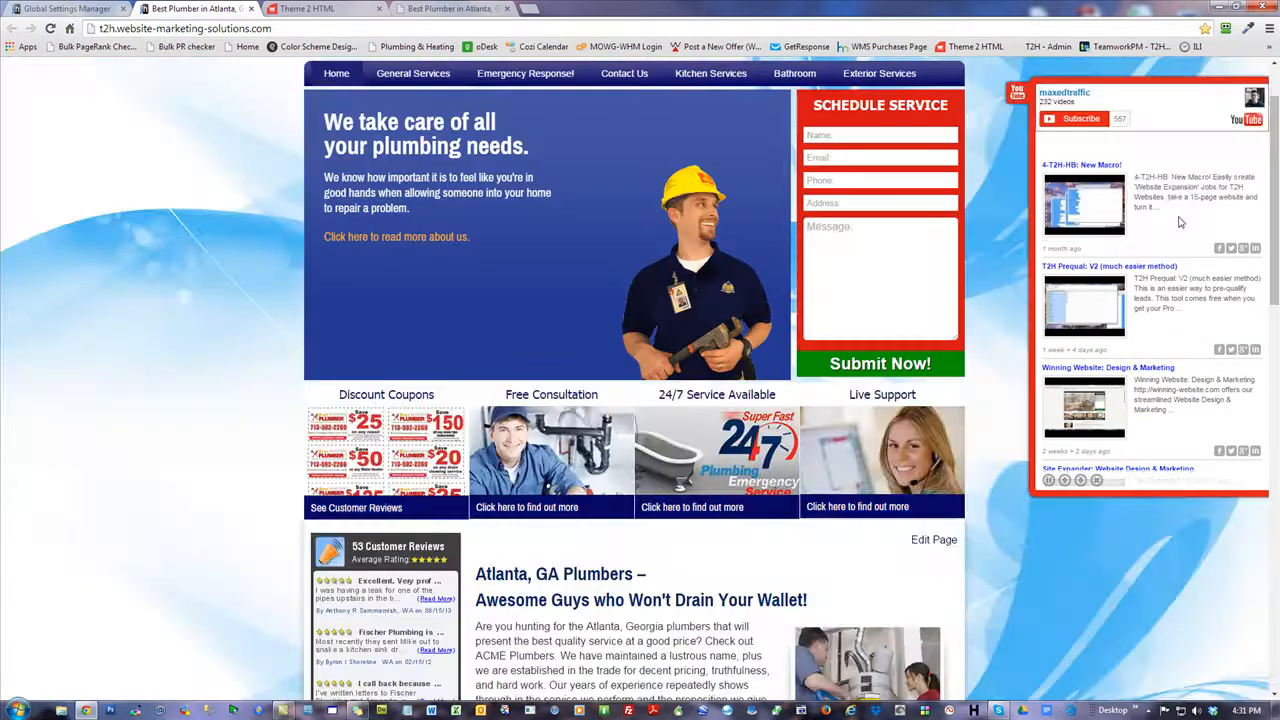
pyautogui.scroll(1, 1263, 190)
pyautogui.scroll(-2, 1192, 275)
pyautogui.scroll(2, 1192, 275)
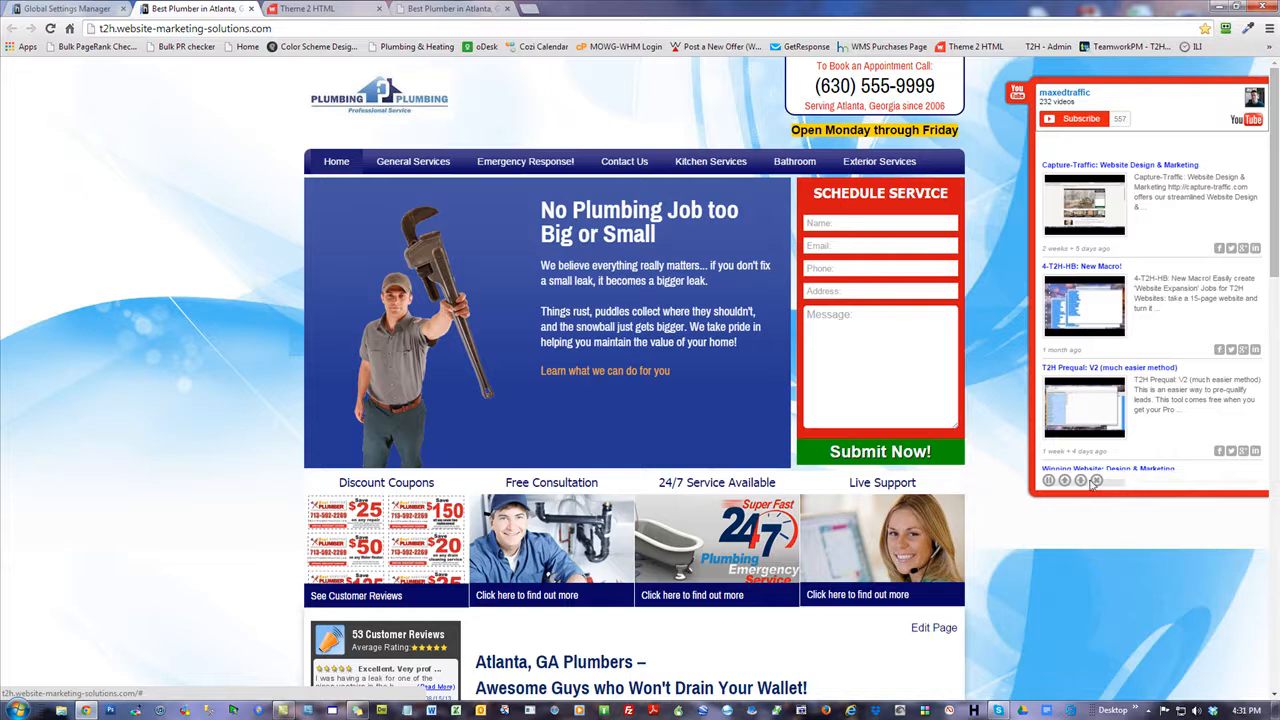
pyautogui.click(1097, 481)
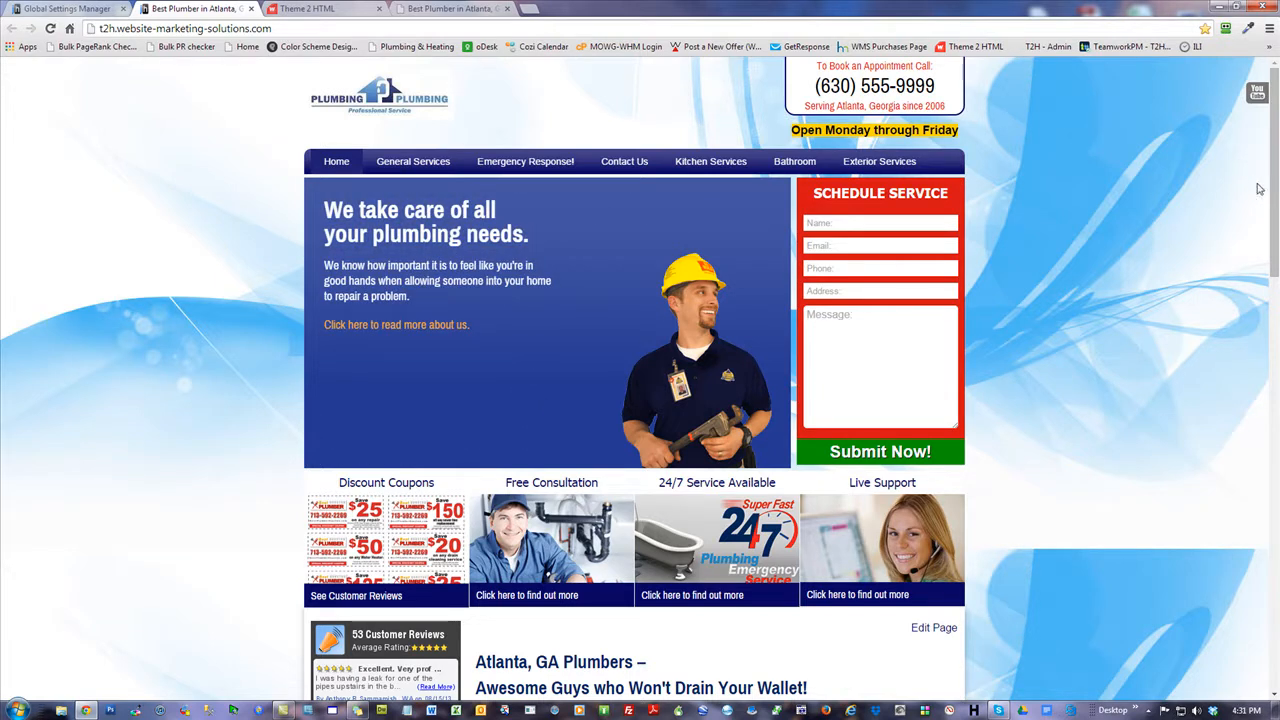
pyautogui.click(77, 8)
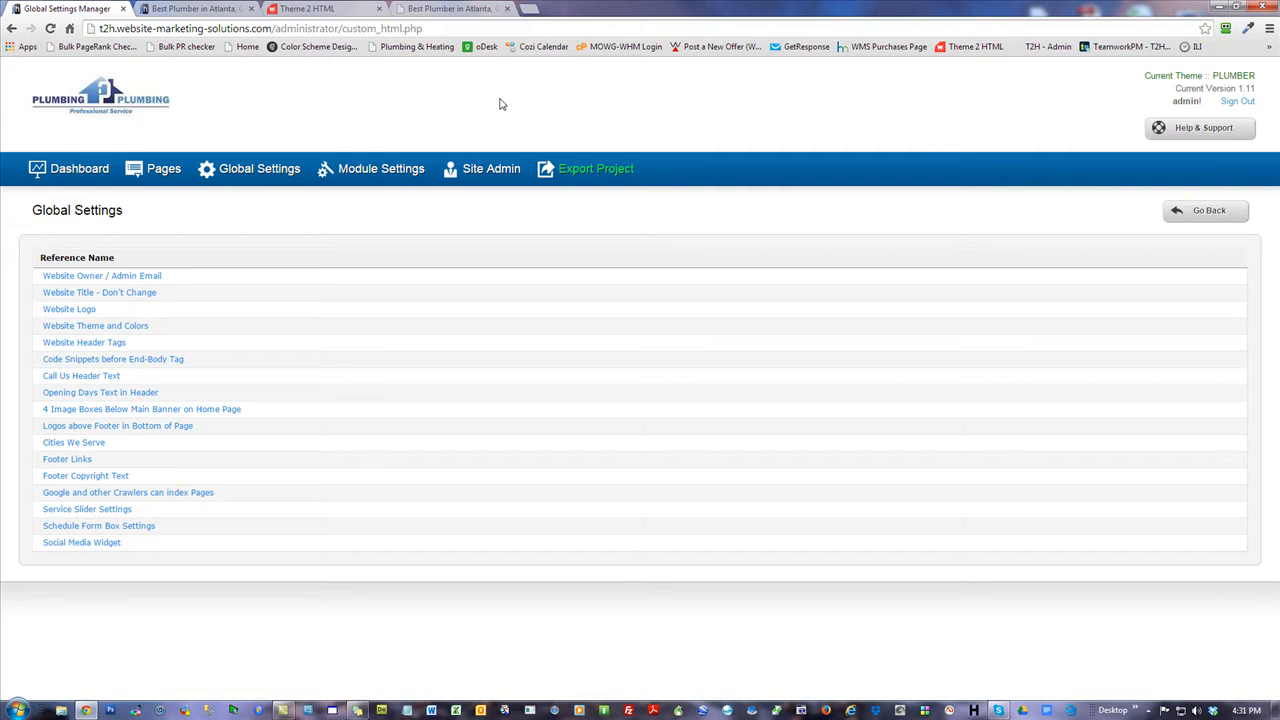
# Open the last testimonial for editing in the Testimonials manager.
pyautogui.click(82, 170)
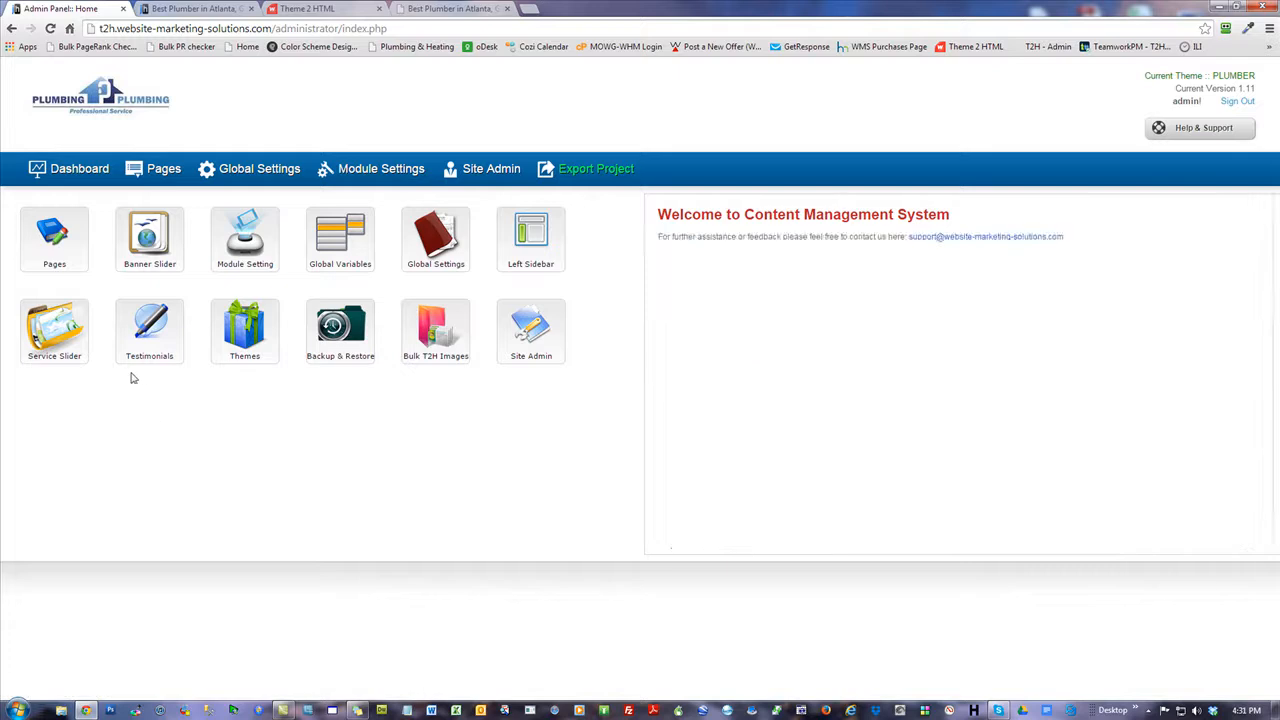
pyautogui.click(153, 337)
pyautogui.moveTo(434, 167)
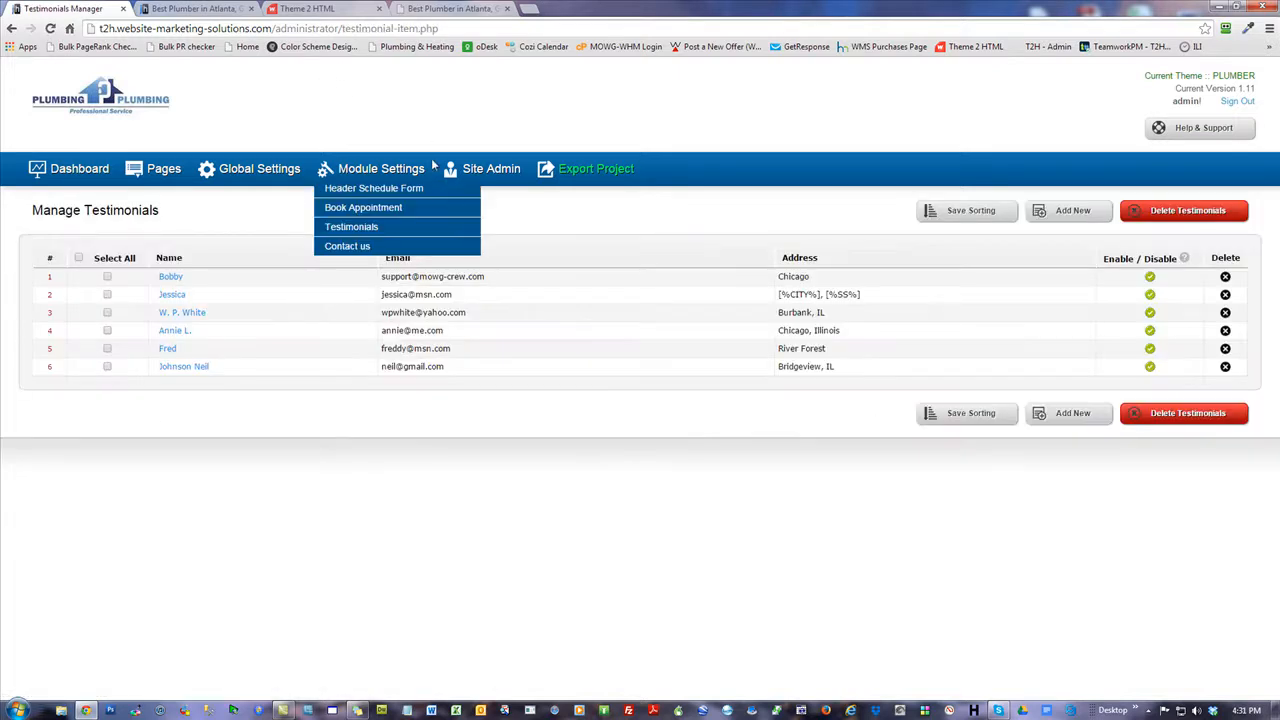
pyautogui.click(199, 368)
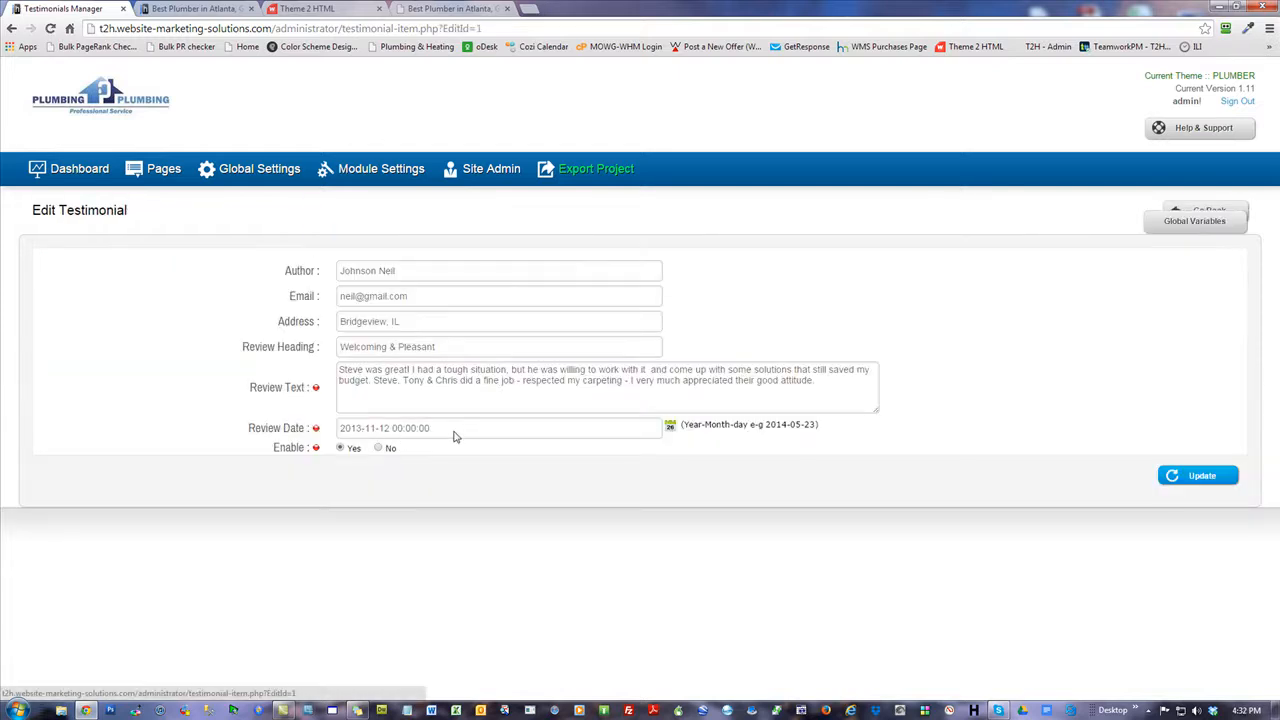
# Set the review date to 2013-11-14, then browse the calendar's month and year lists.
pyautogui.click(456, 432)
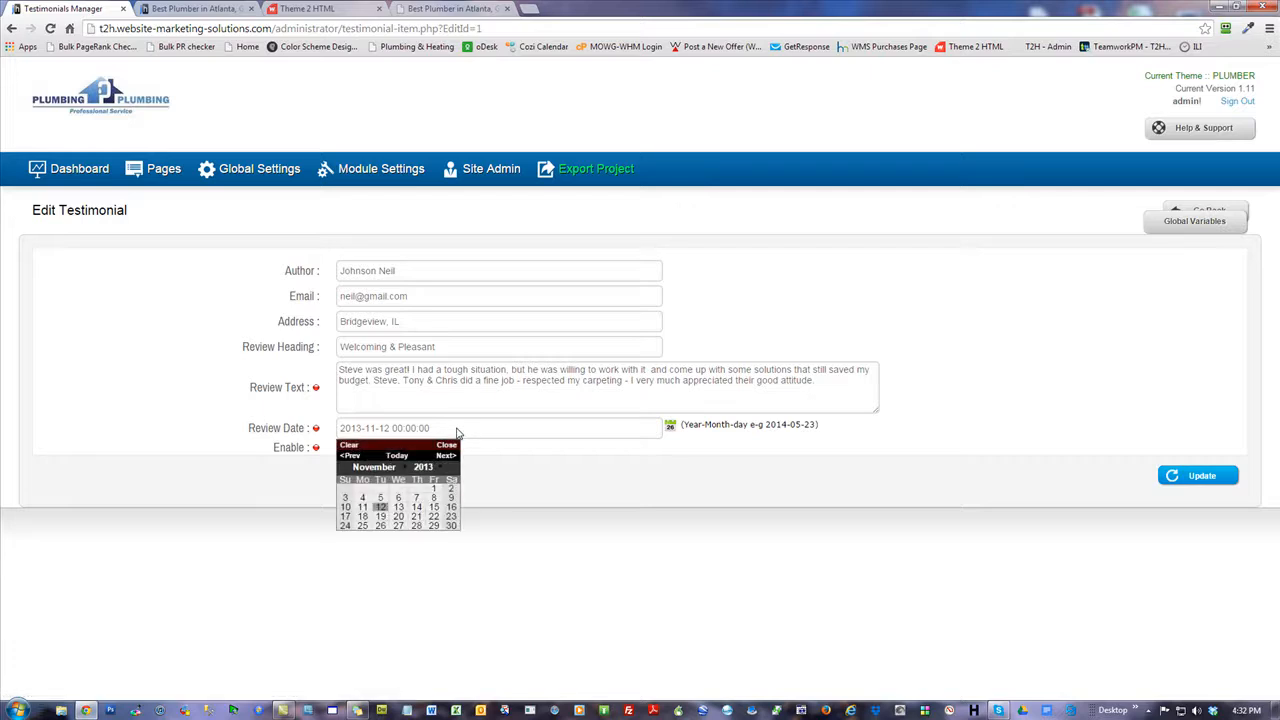
pyautogui.click(417, 509)
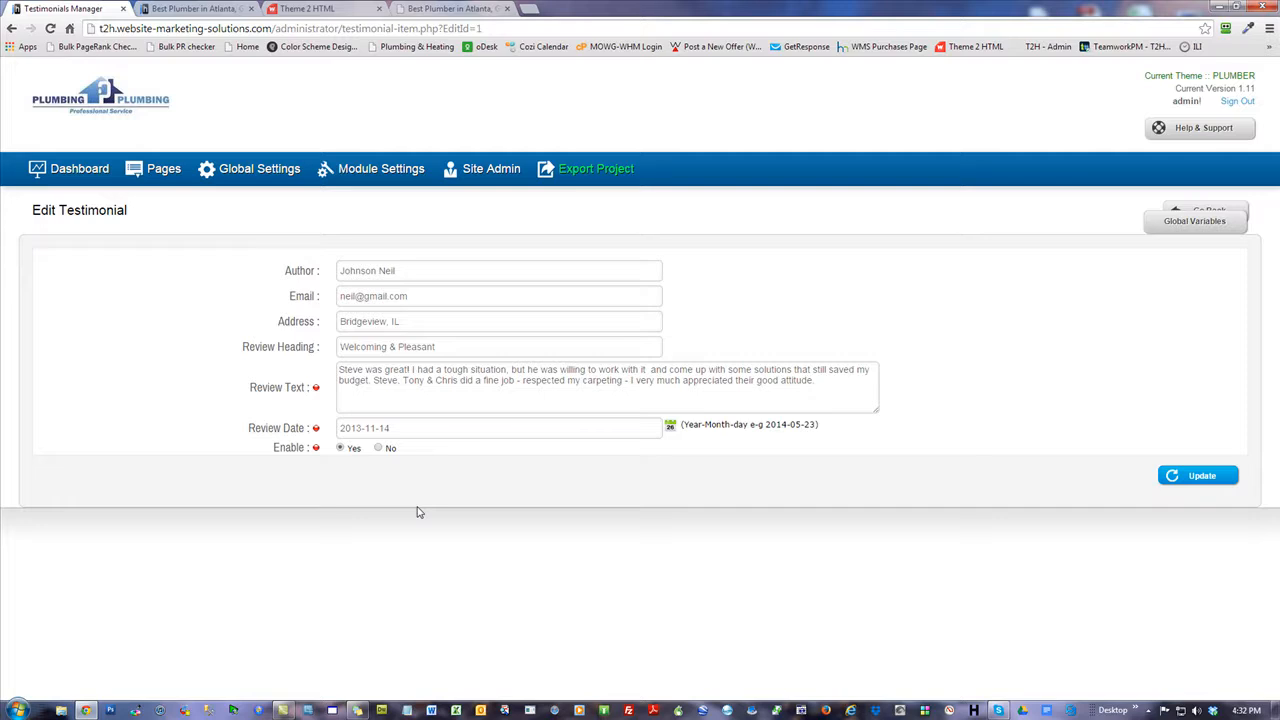
pyautogui.click(401, 428)
pyautogui.click(349, 456)
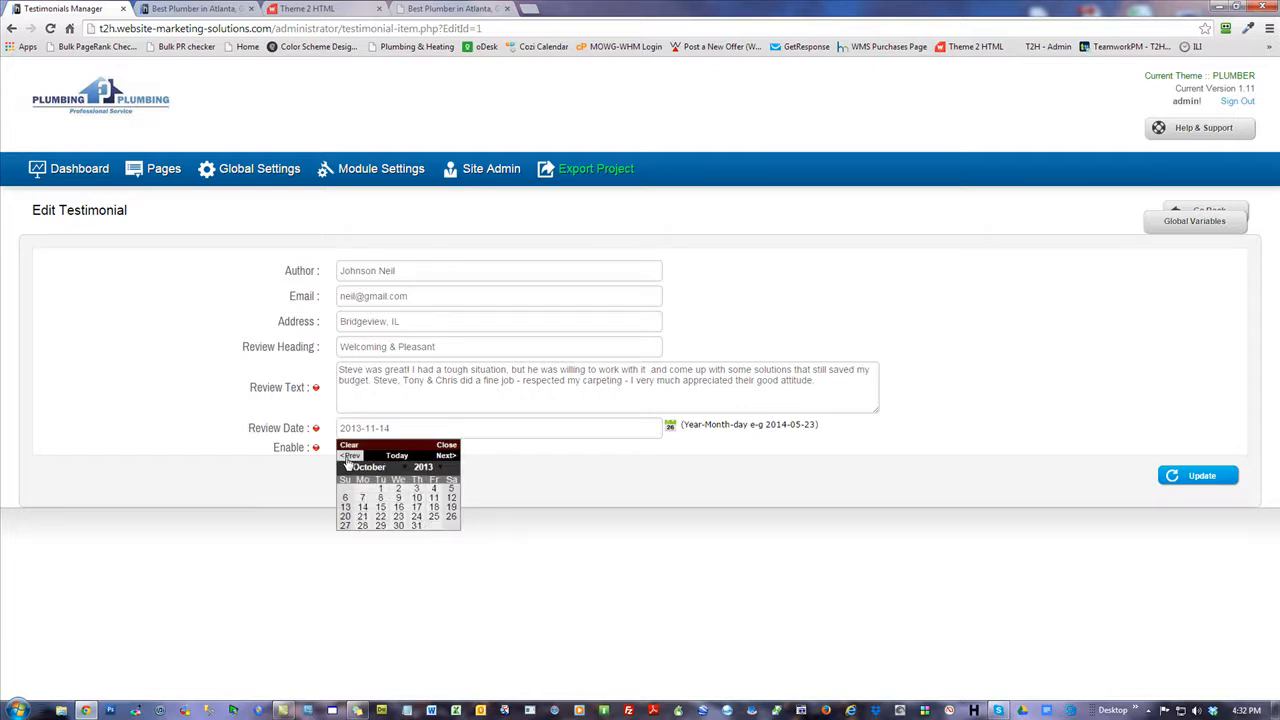
pyautogui.click(424, 468)
pyautogui.click(370, 469)
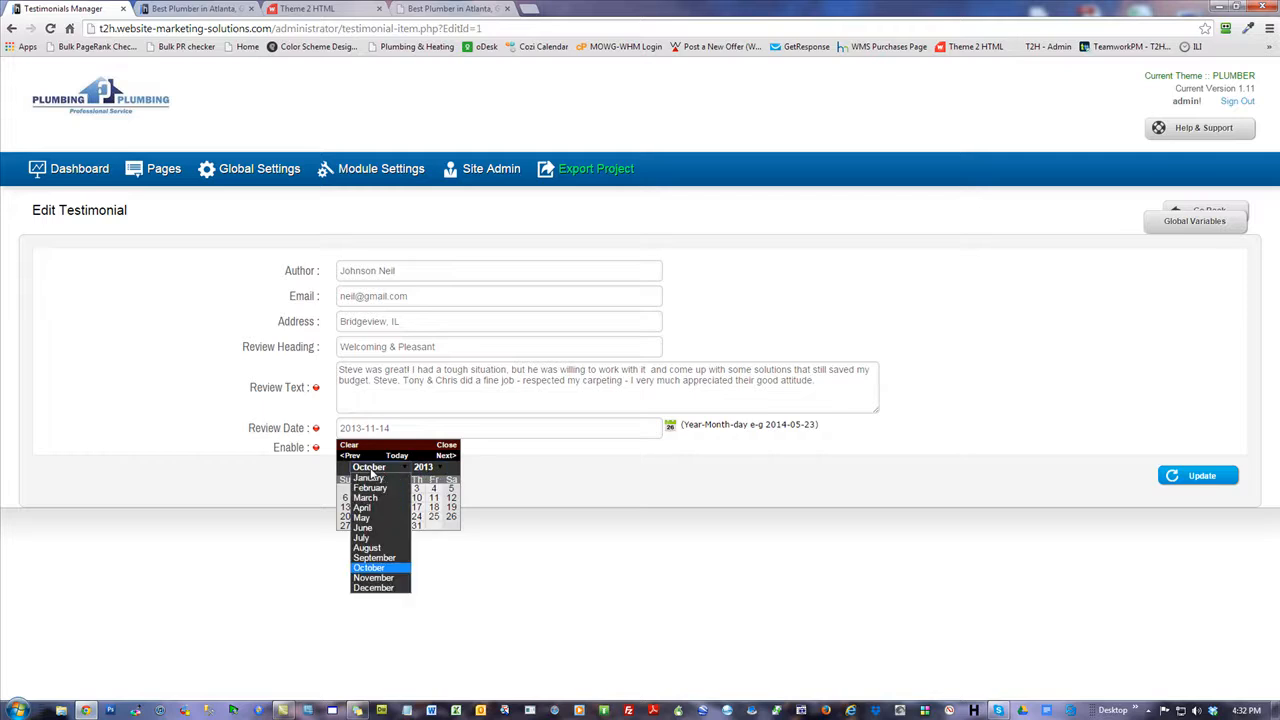
pyautogui.click(429, 474)
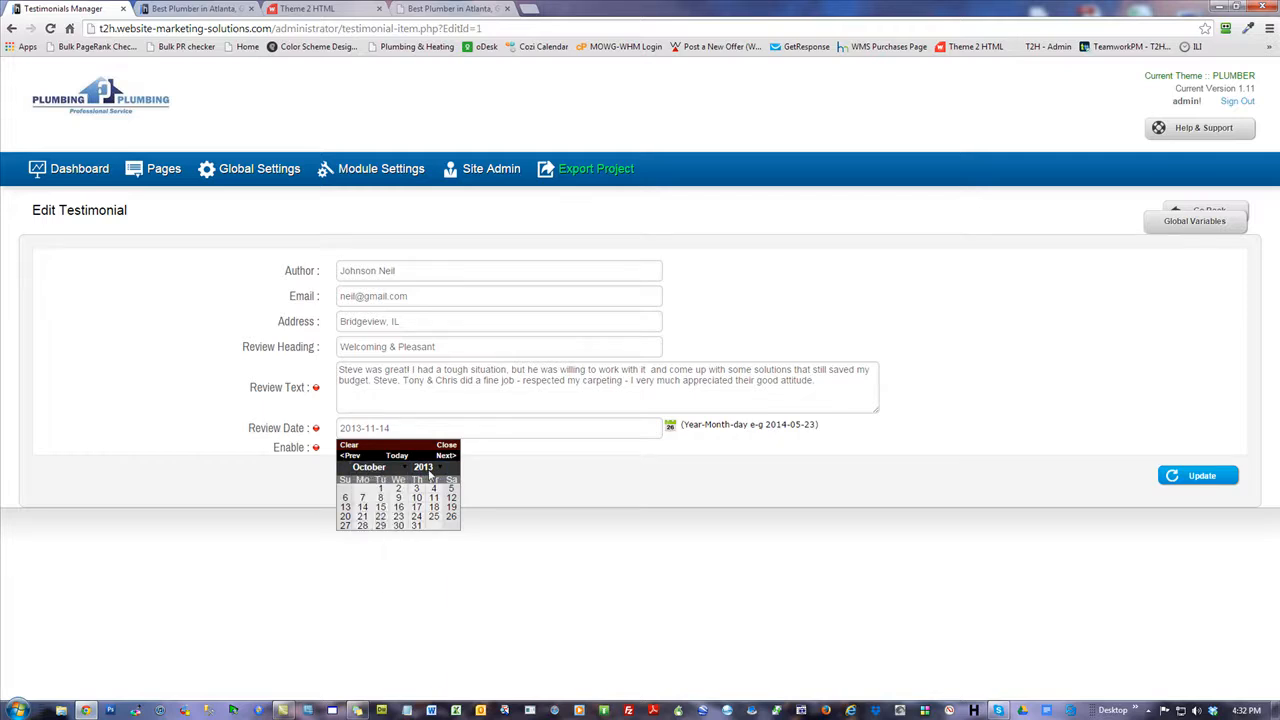
pyautogui.click(170, 413)
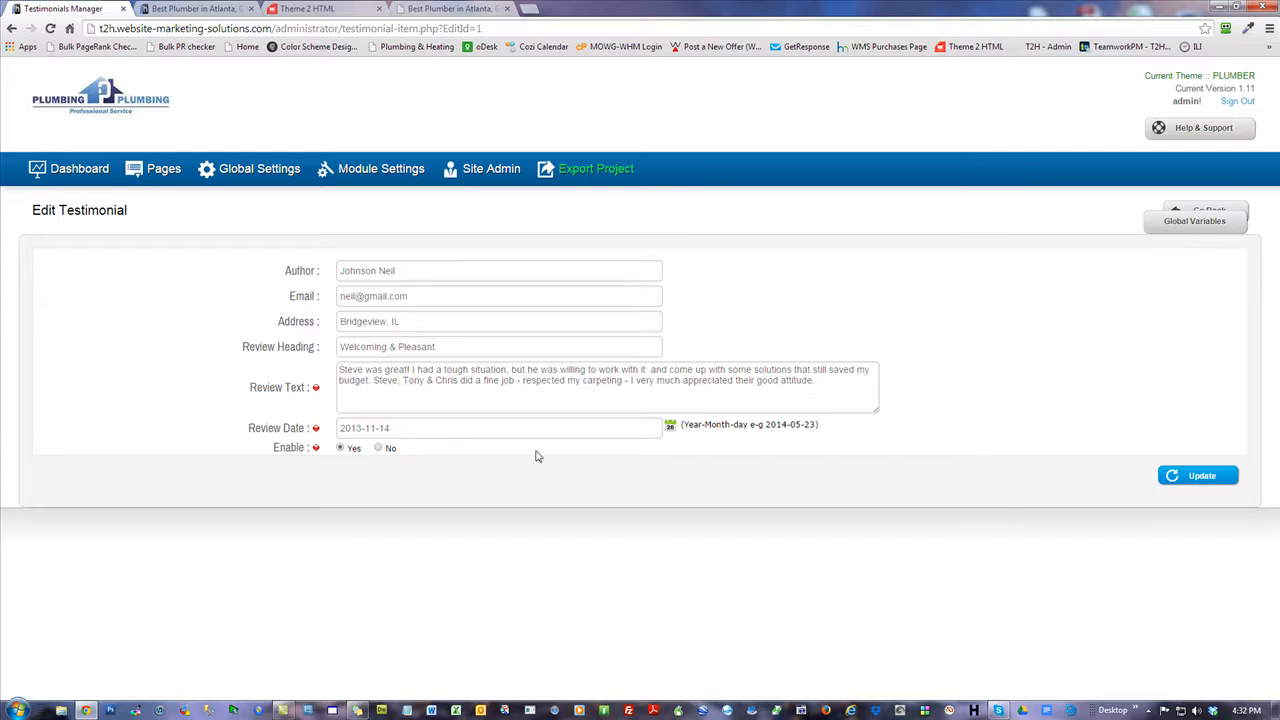
# Change the review date to 2013-11-30, save the testimonial, and return to the dashboard.
pyautogui.click(405, 435)
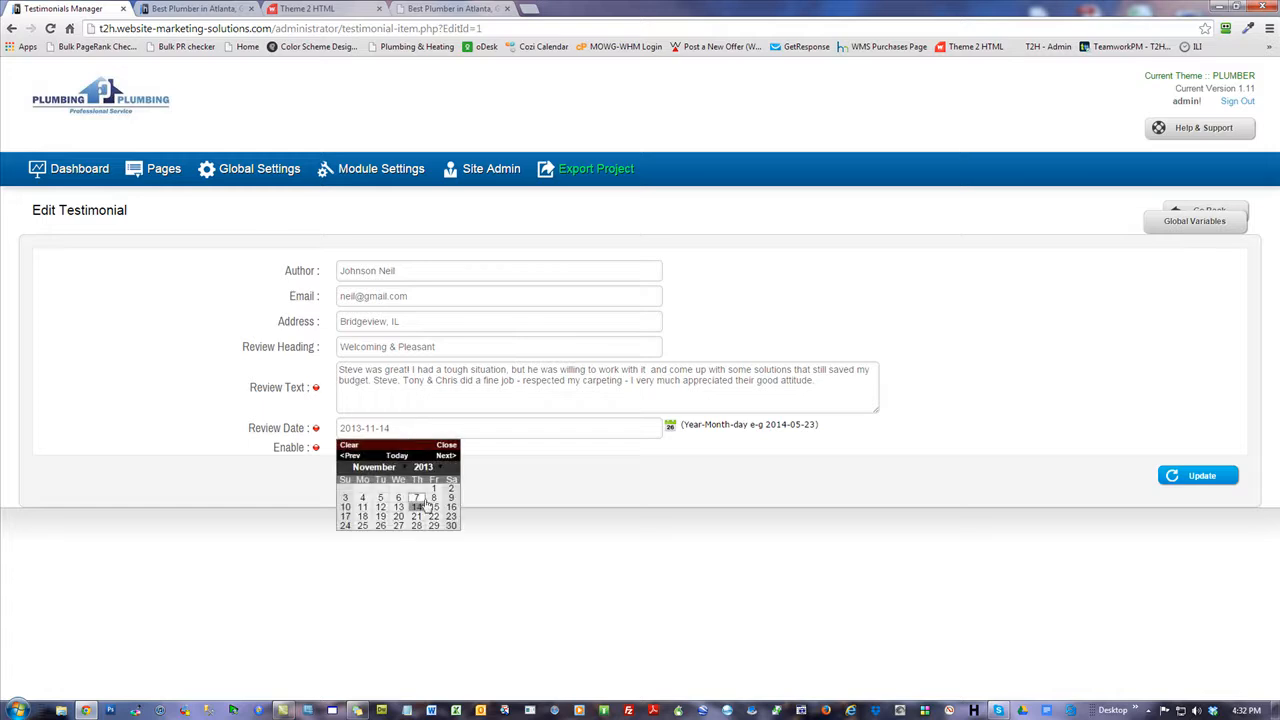
pyautogui.click(451, 525)
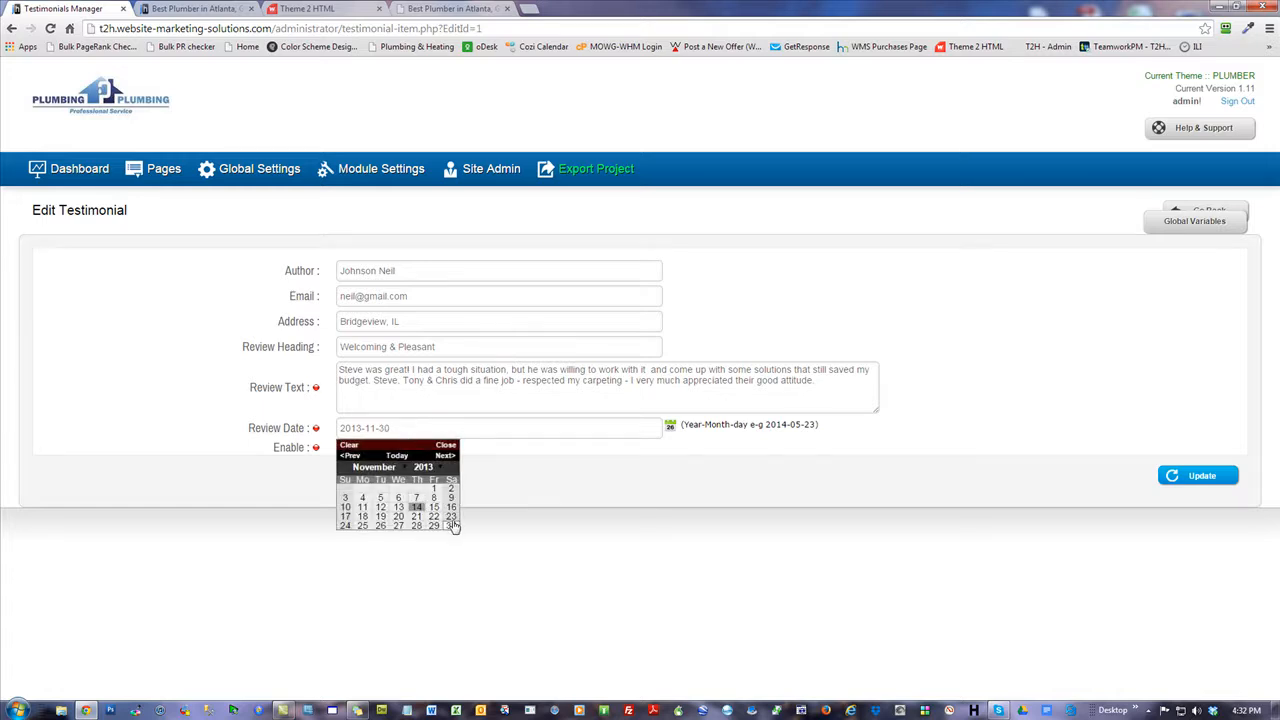
pyautogui.click(402, 428)
pyautogui.click(549, 510)
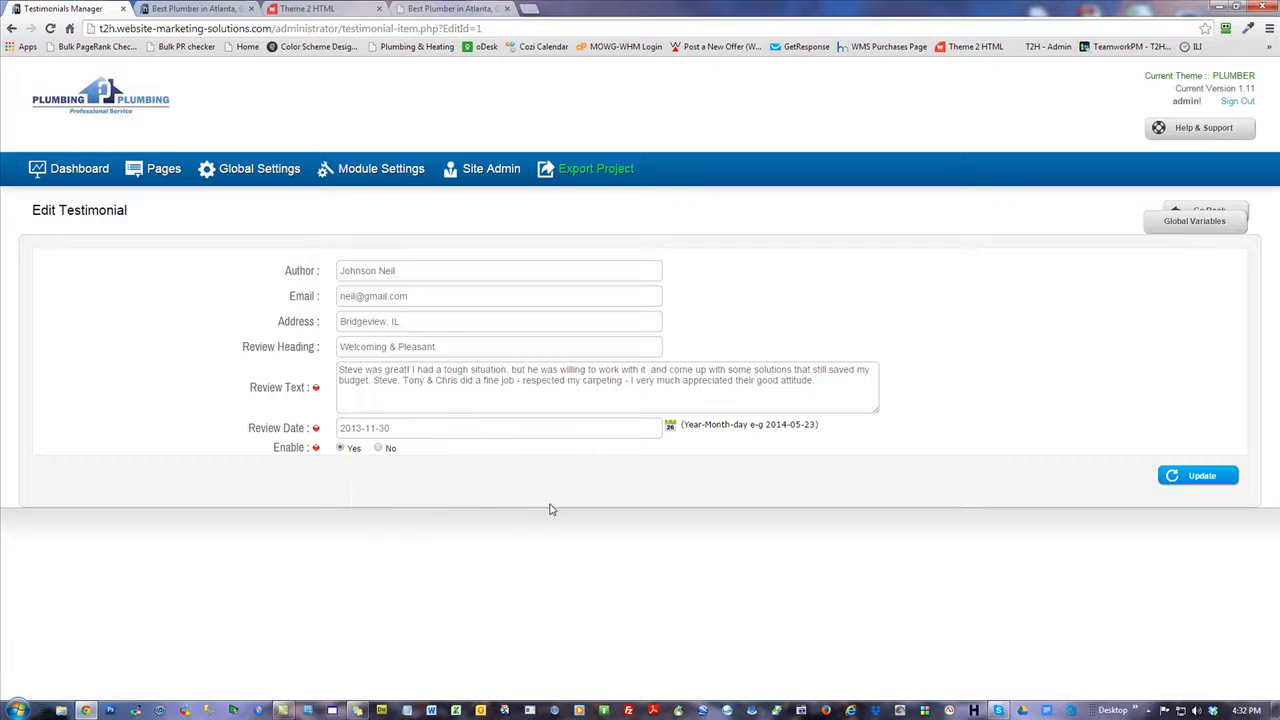
pyautogui.click(1210, 478)
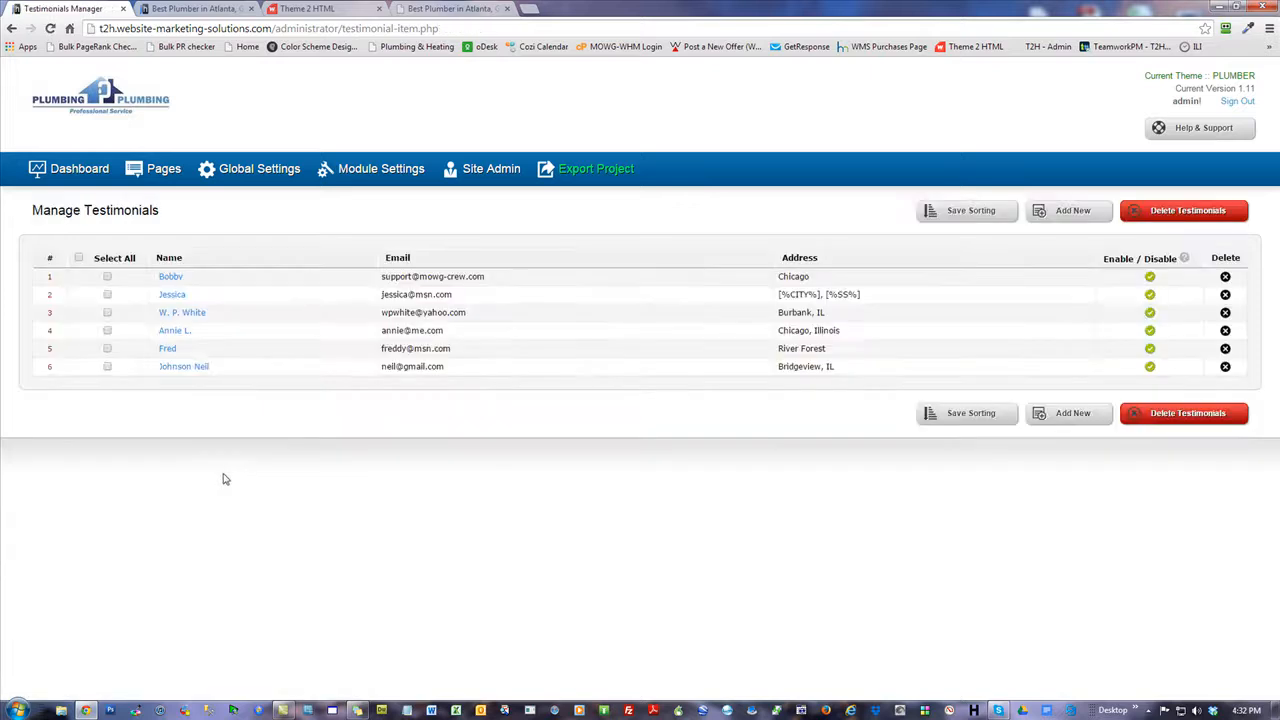
pyautogui.click(66, 170)
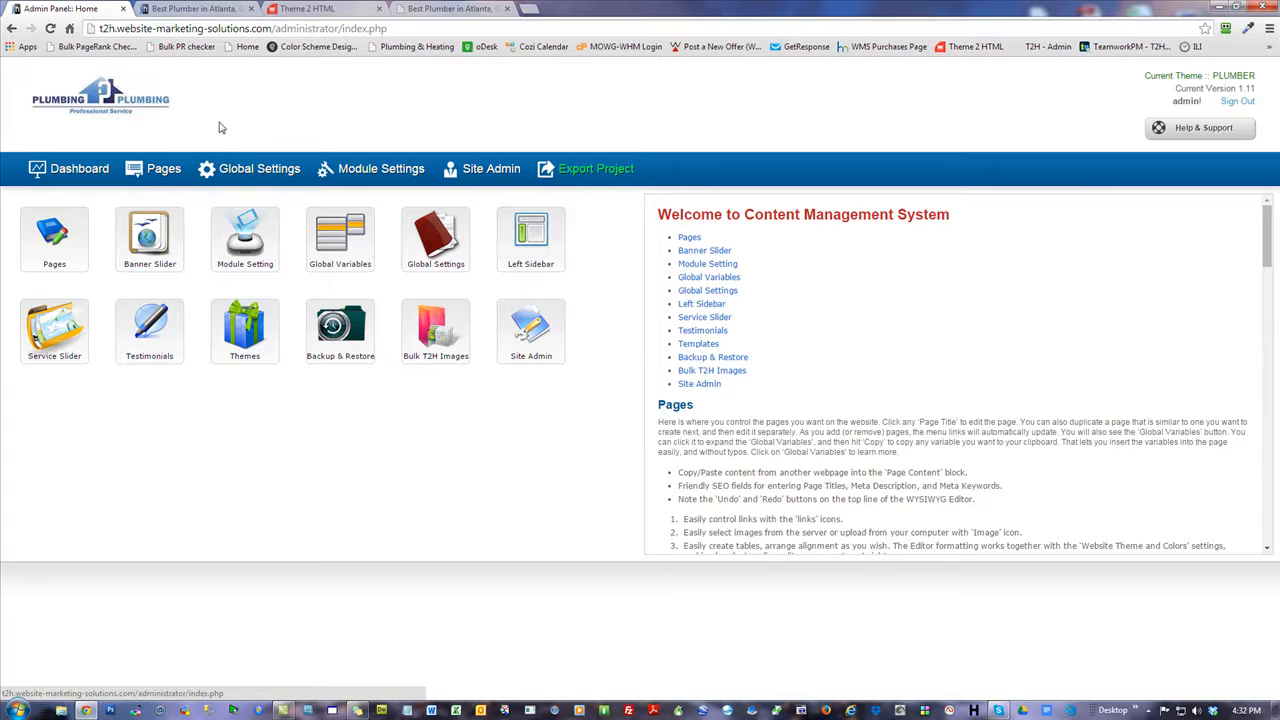
# Open Bulk T2H Images, browse the Desktop for a zip without choosing one, and minimize Chrome.
pyautogui.click(435, 340)
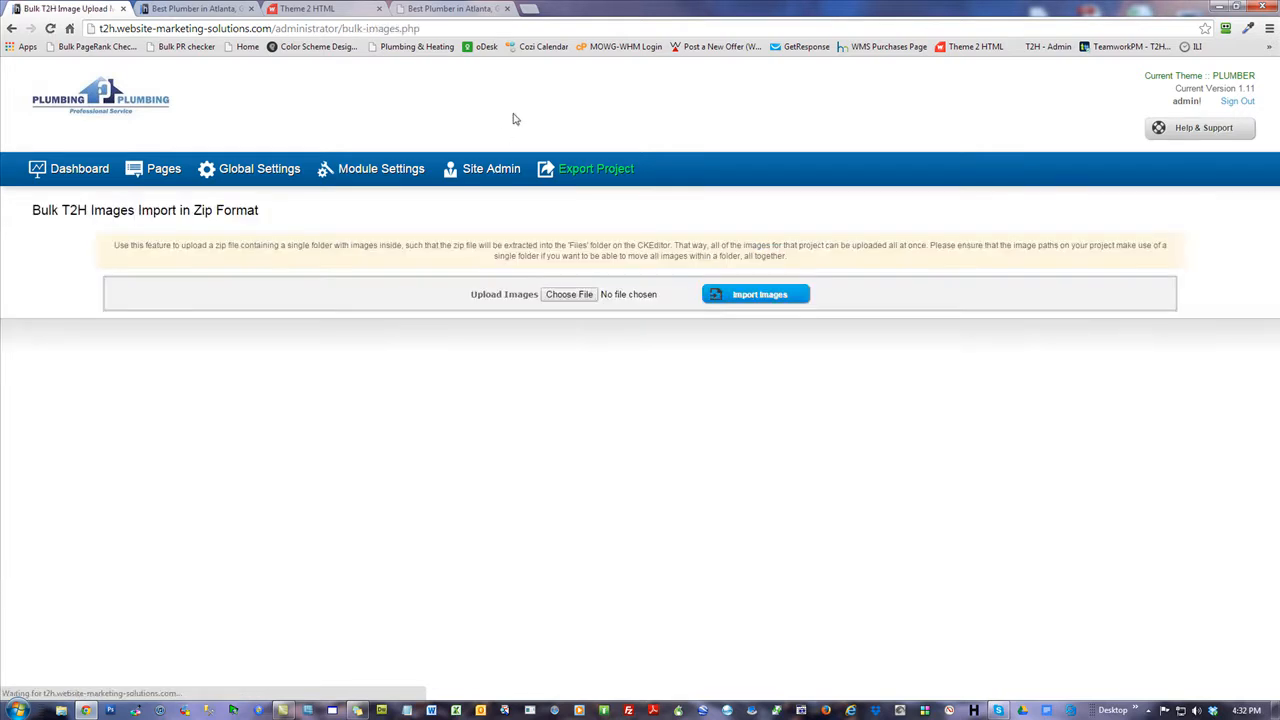
pyautogui.click(568, 295)
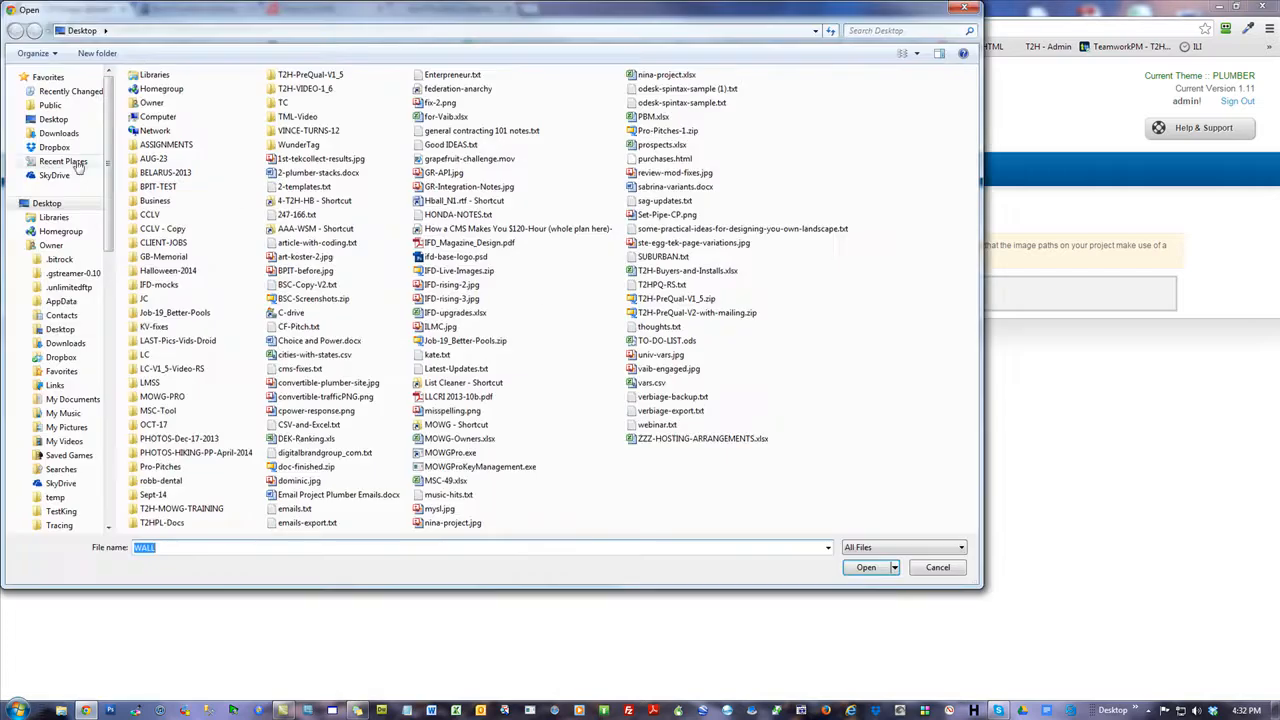
pyautogui.click(53, 119)
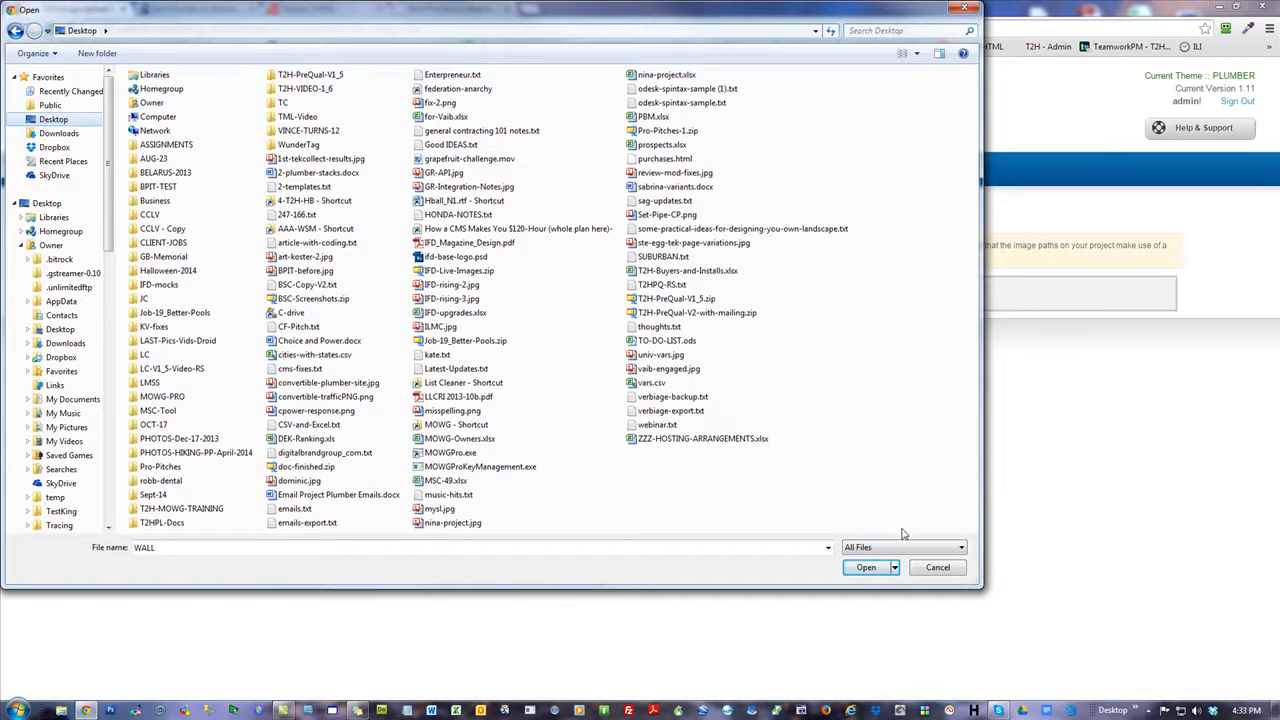
pyautogui.click(937, 567)
pyautogui.click(1214, 7)
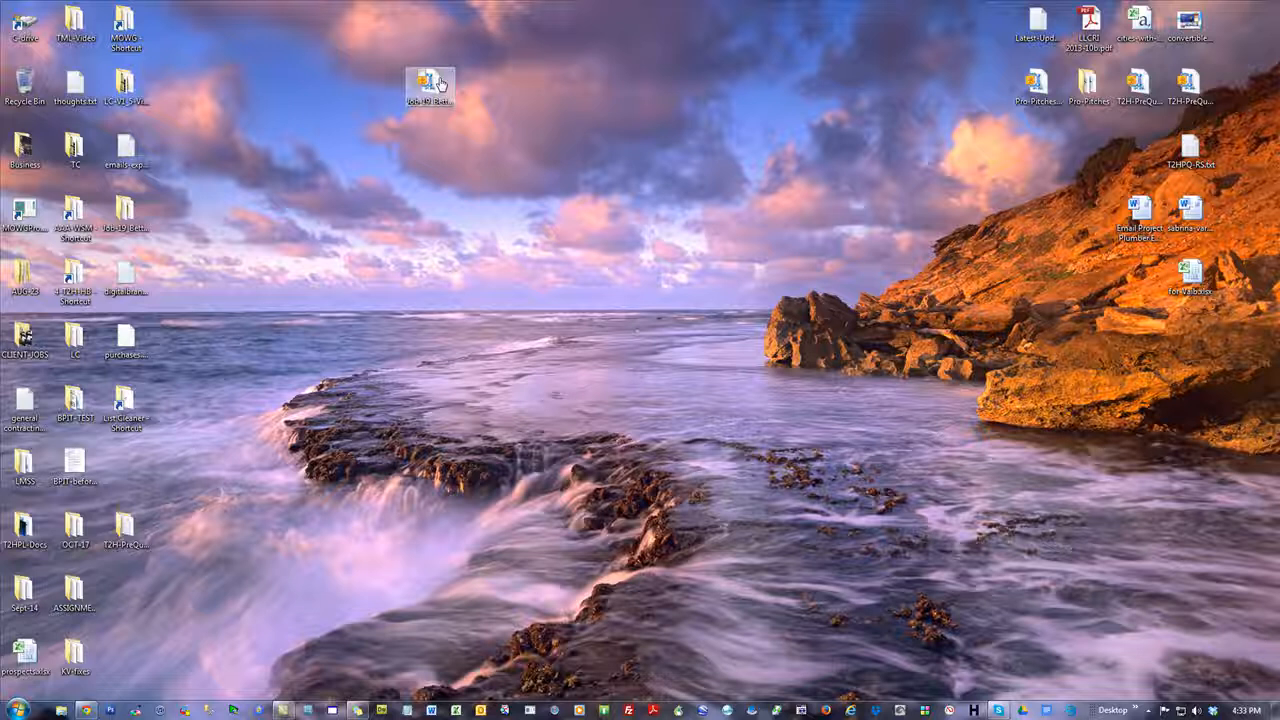
# Open Job-19_Better-Pools.zip in WinZip to inspect its 23 images, including banner-4.jpg, then close it.
pyautogui.moveTo(441, 84); pyautogui.dragTo(441, 253)
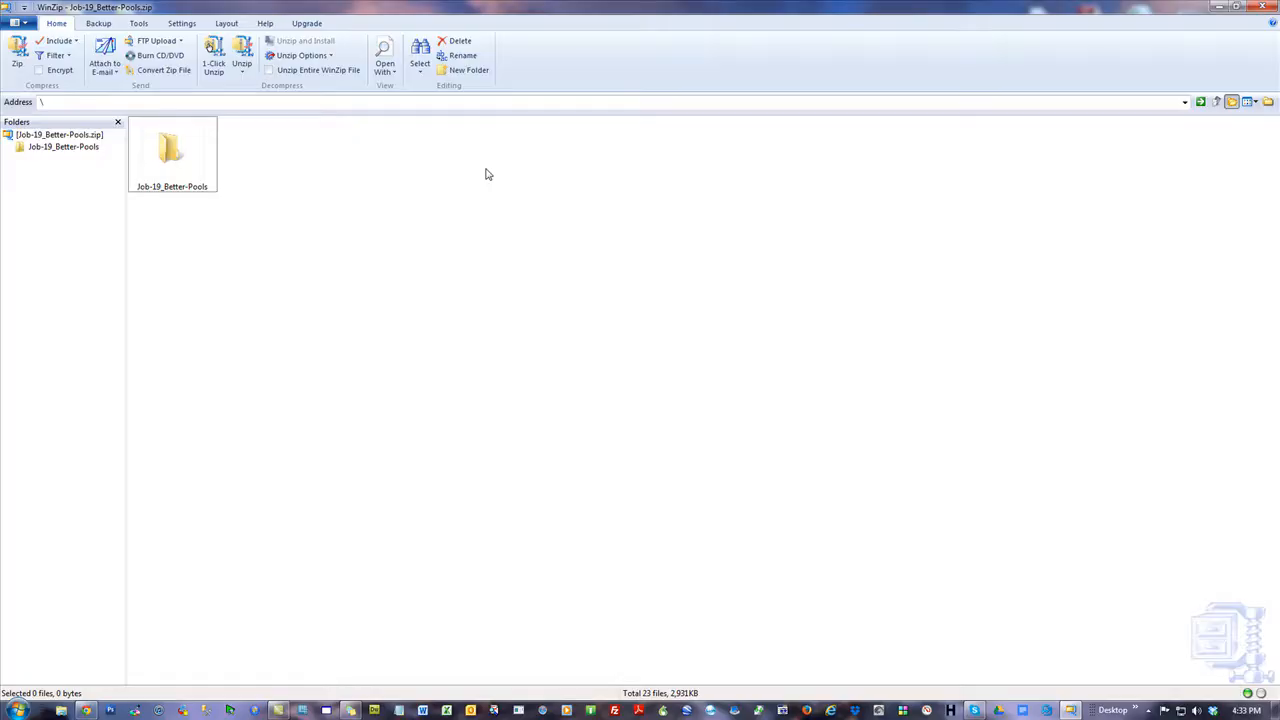
pyautogui.click(171, 152)
pyautogui.doubleClick(171, 152)
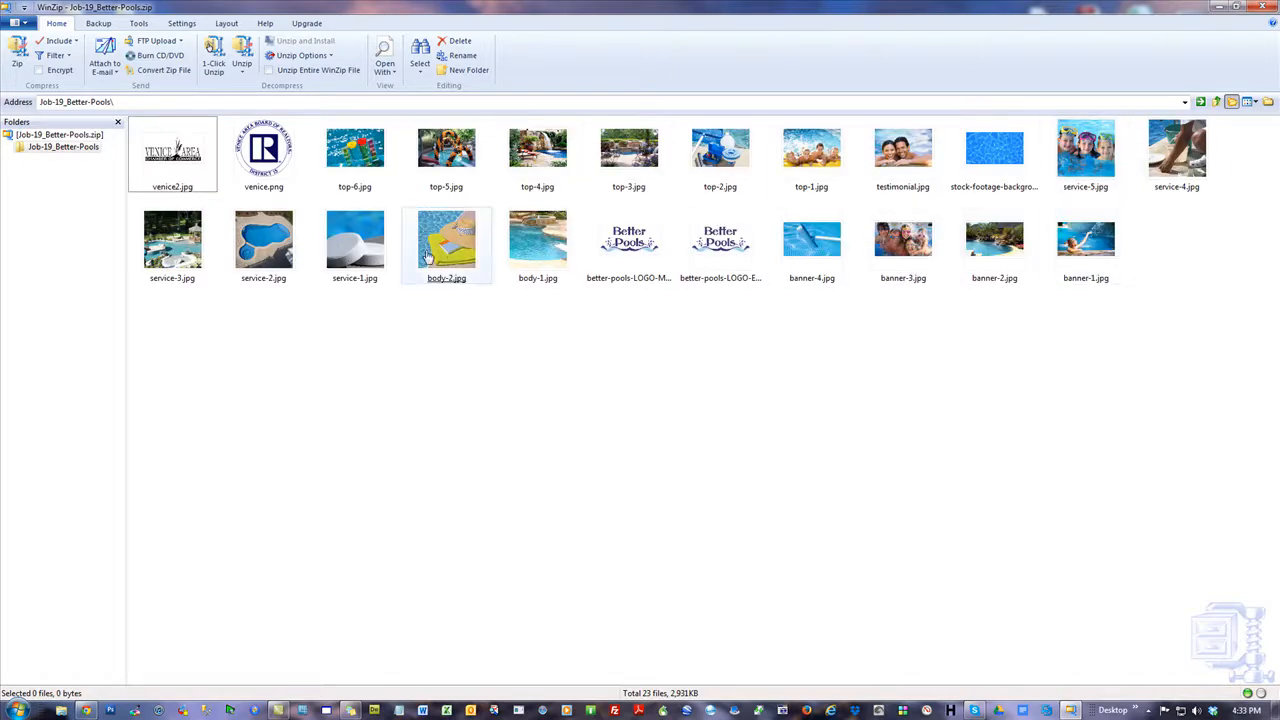
pyautogui.click(825, 275)
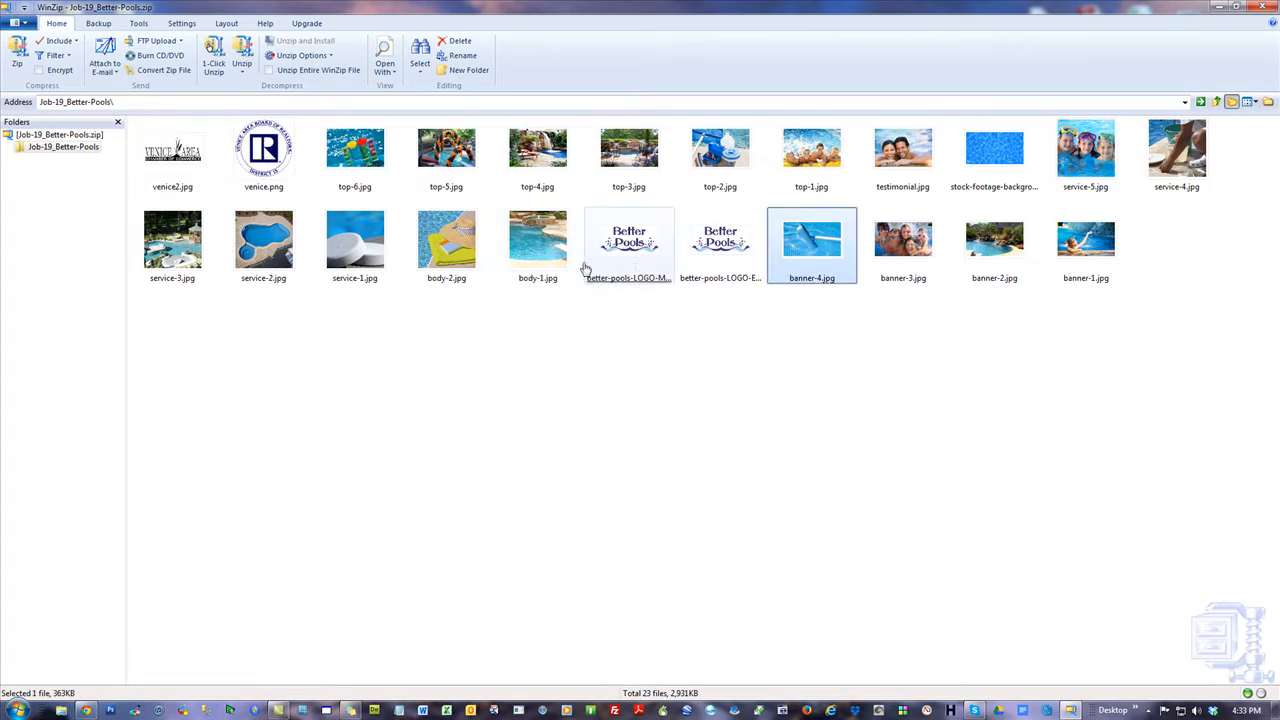
pyautogui.click(1262, 10)
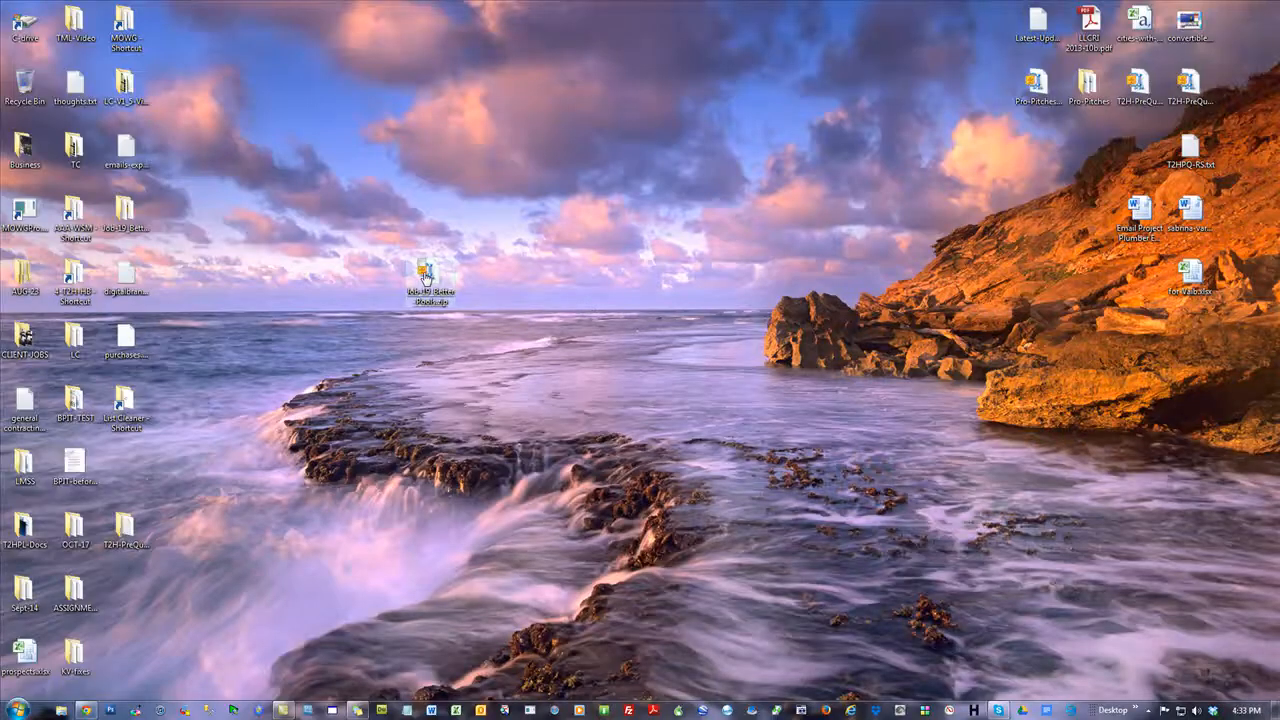
pyautogui.moveTo(427, 277)
# Choose Job-19_Better-Pools.zip on the Bulk T2H Images page and import its images.
pyautogui.click(86, 710)
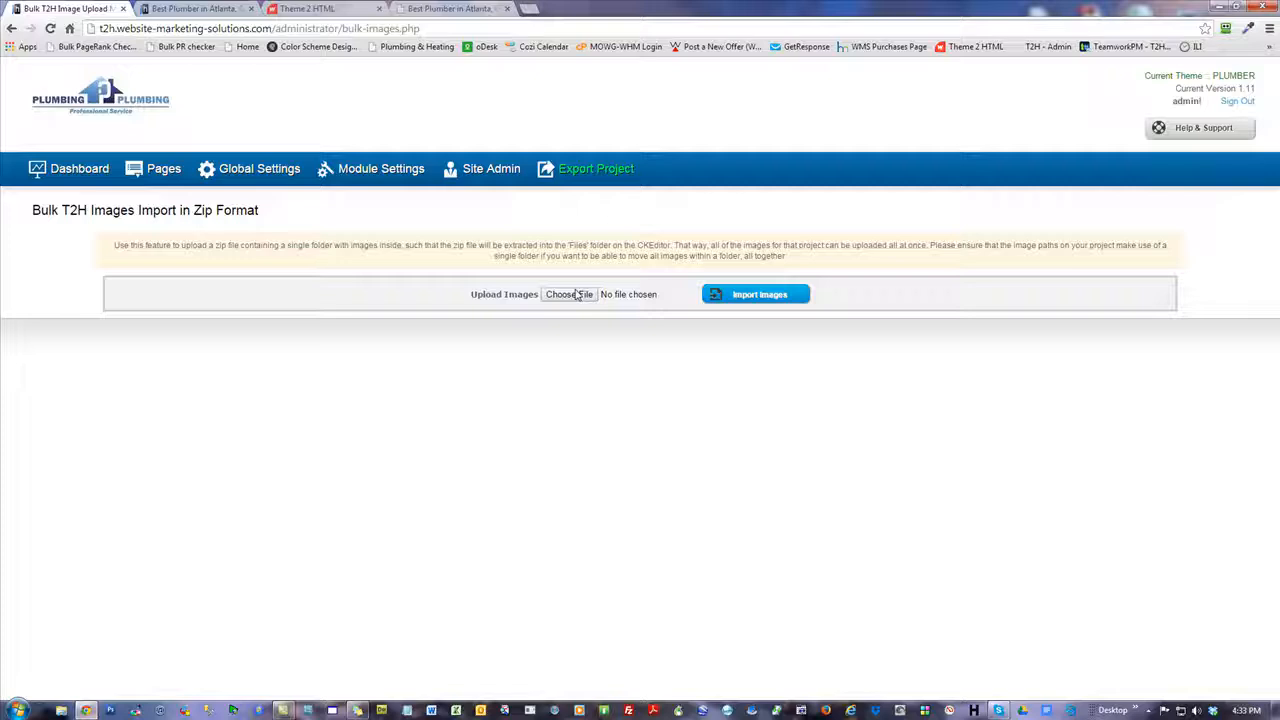
pyautogui.click(95, 172)
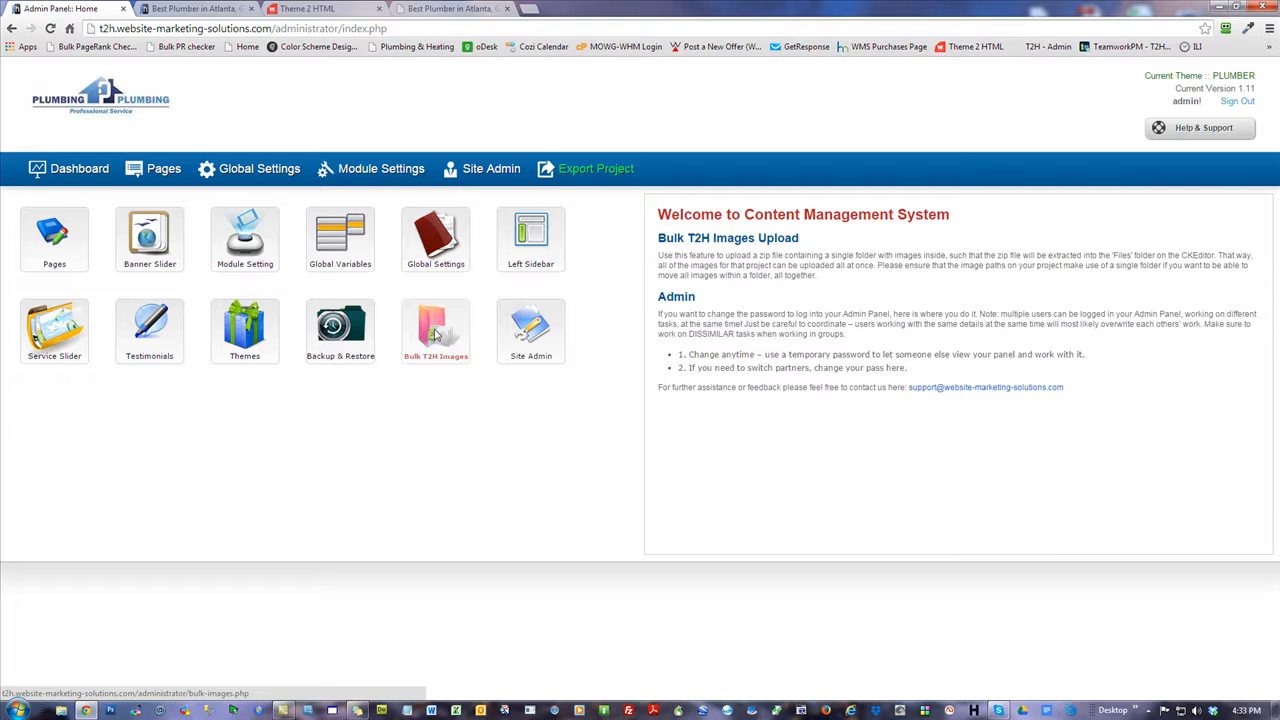
pyautogui.click(435, 335)
pyautogui.click(556, 298)
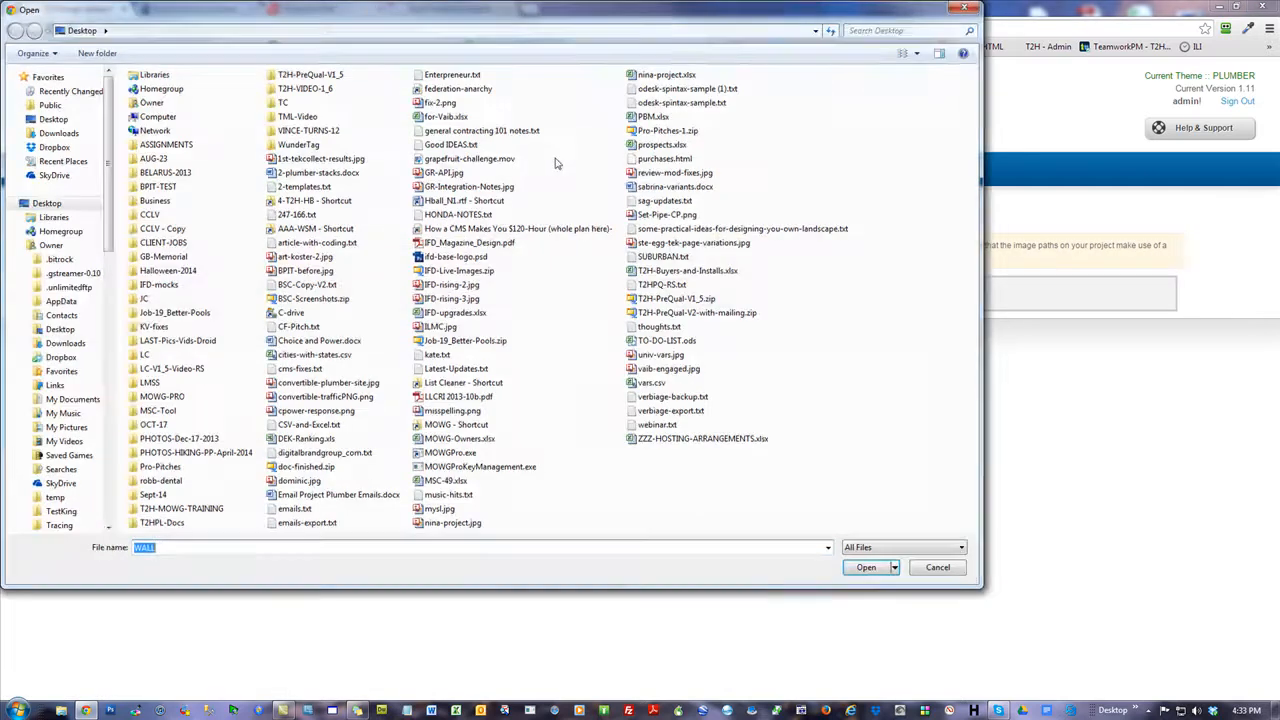
pyautogui.click(452, 341)
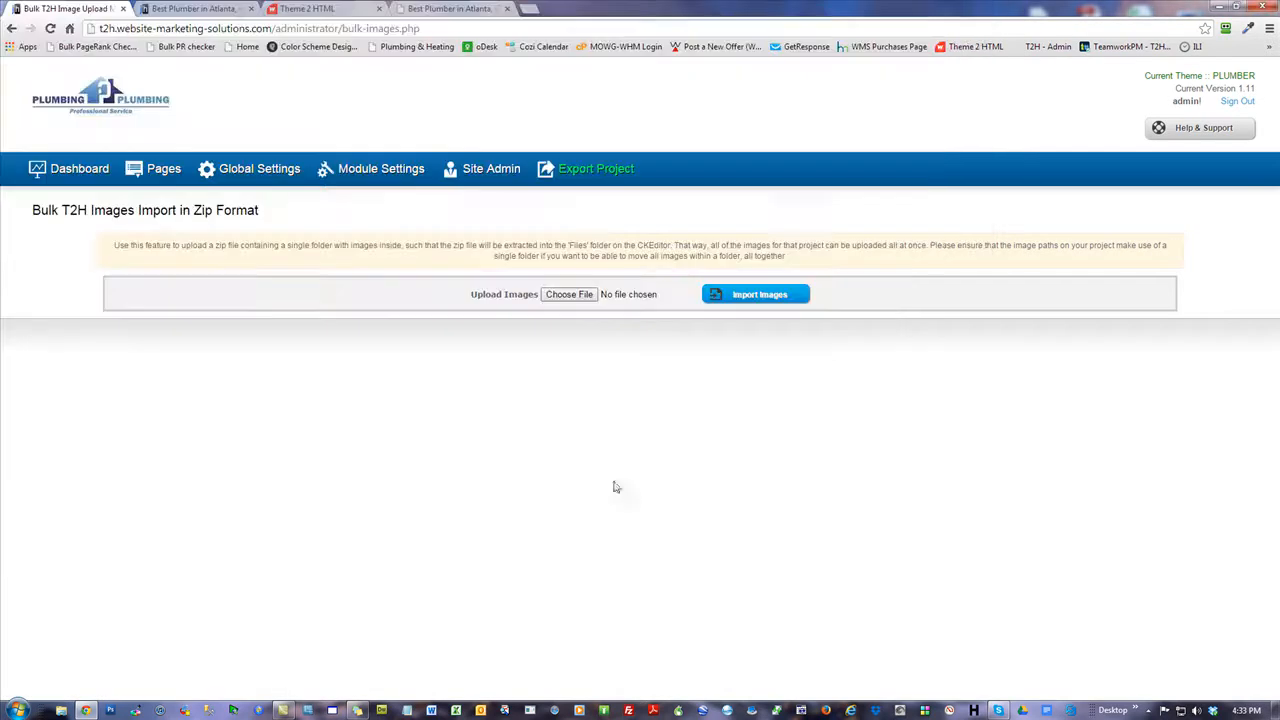
pyautogui.click(745, 297)
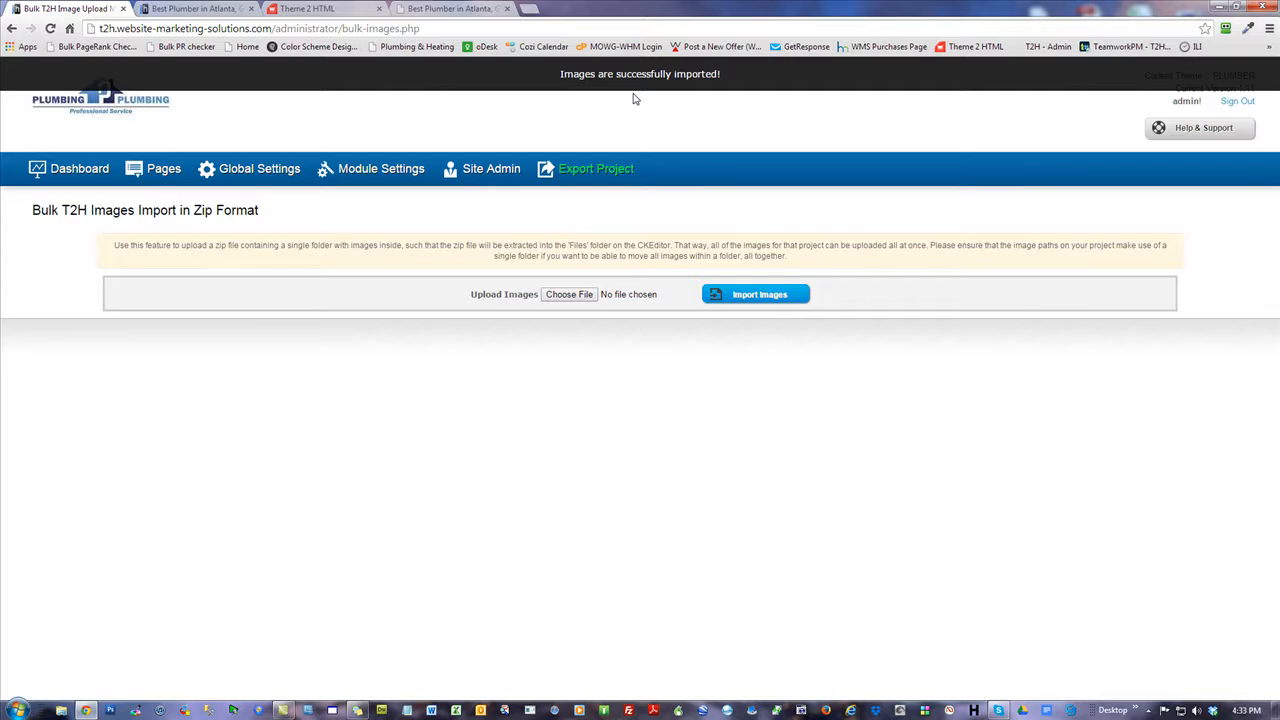
# From the Website Logo browser, confirm the Job-19_Better-Pools folder under Files and Images, then list site pages.
pyautogui.click(263, 176)
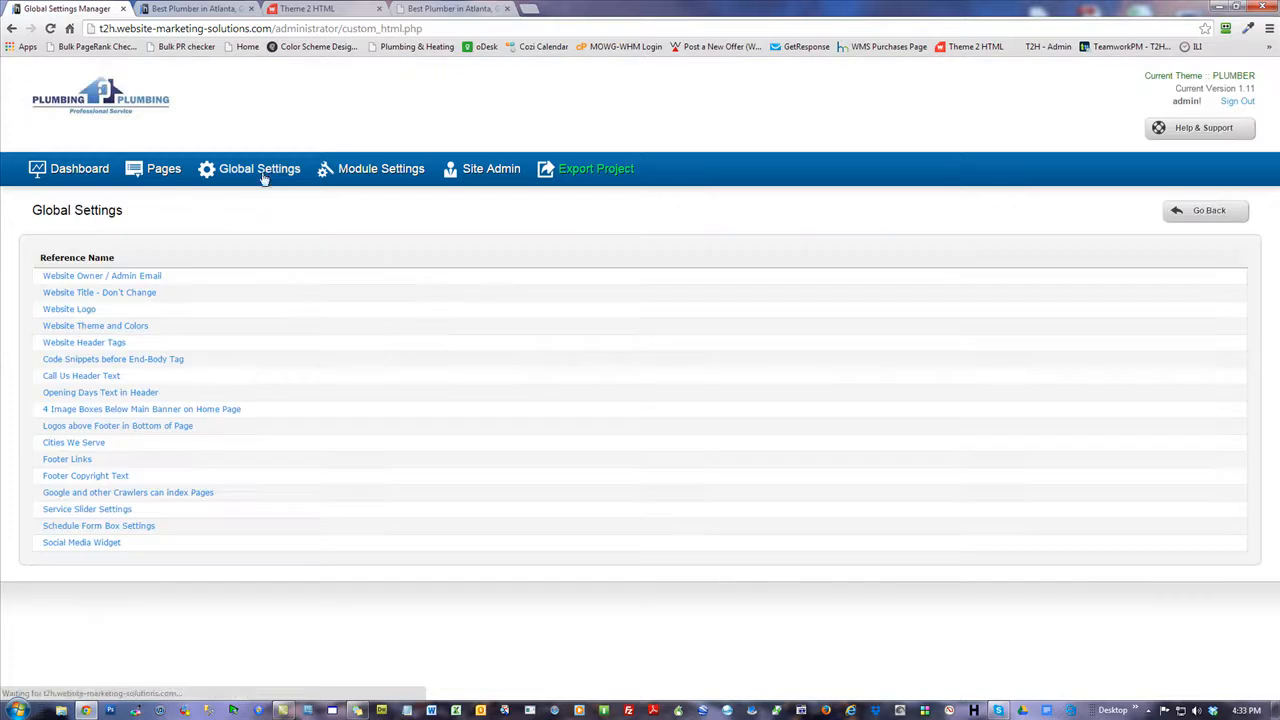
pyautogui.click(80, 312)
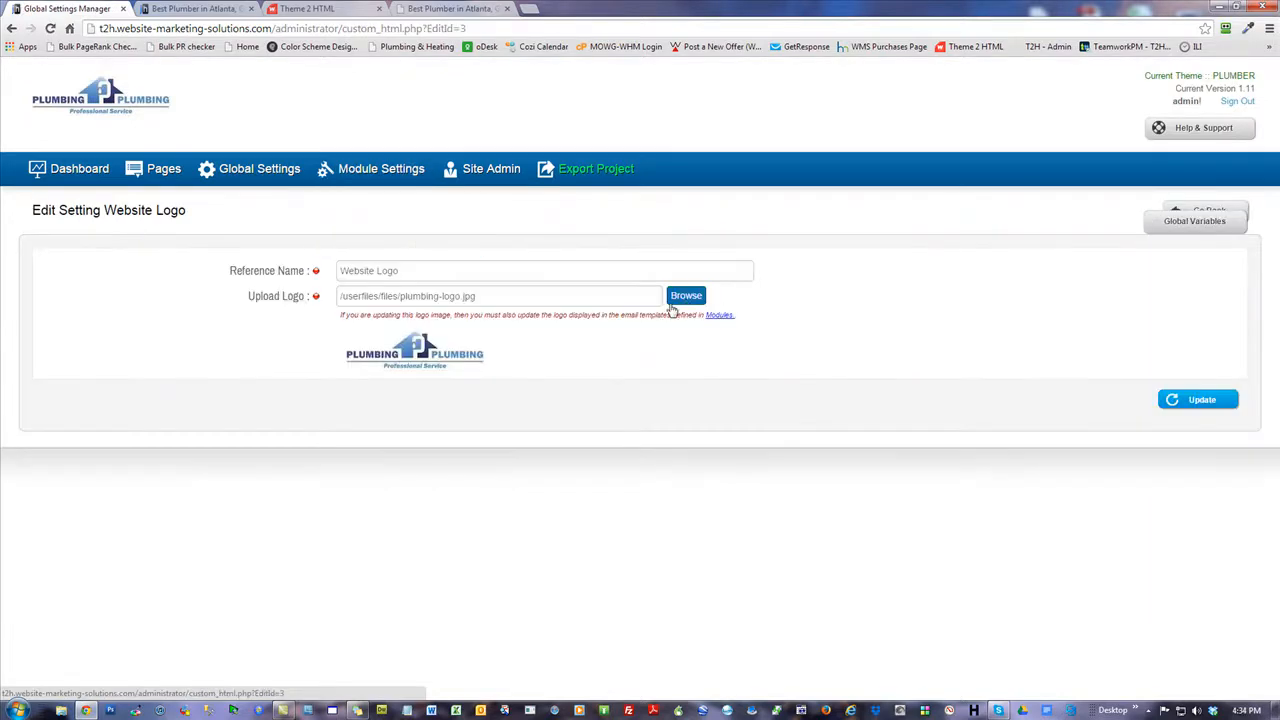
pyautogui.click(684, 296)
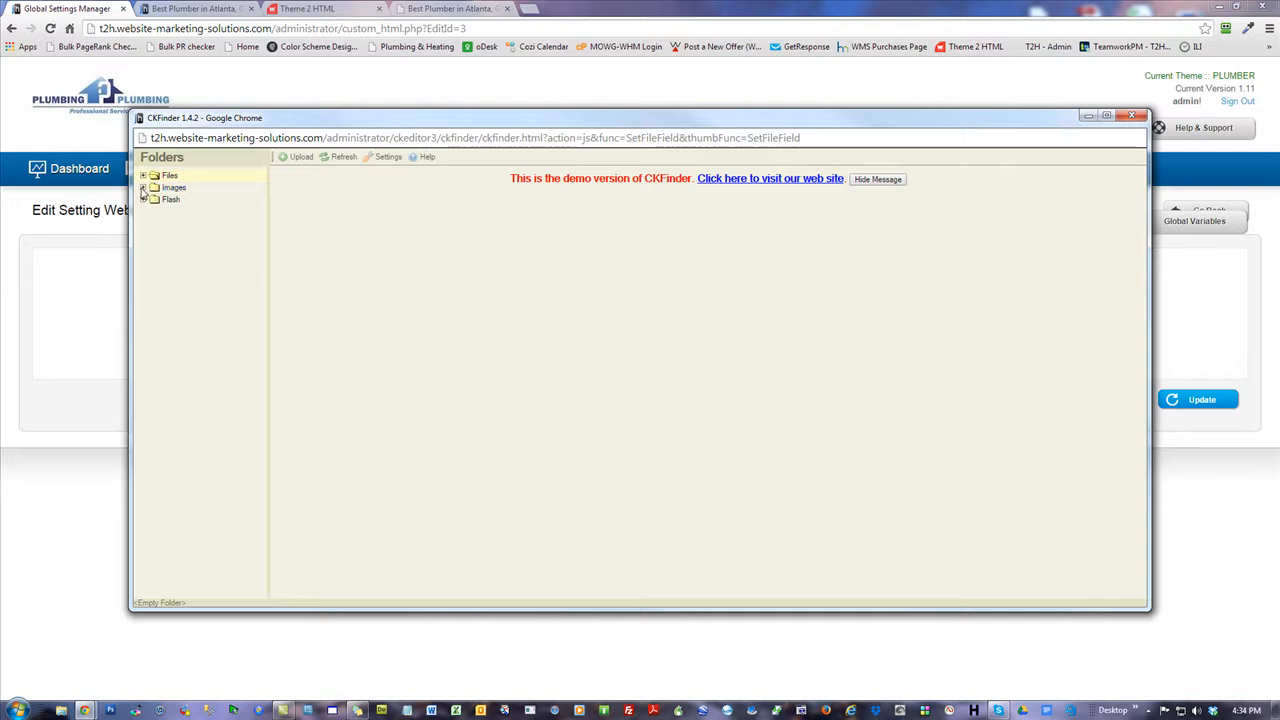
pyautogui.click(143, 189)
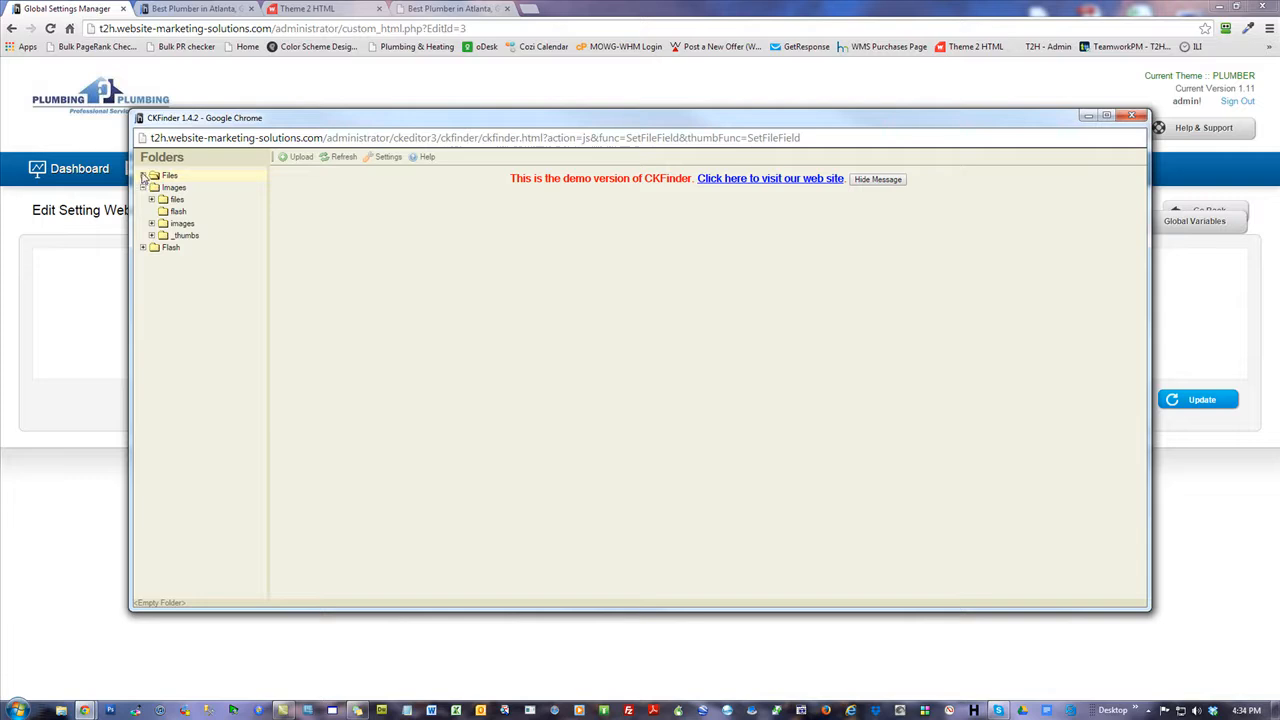
pyautogui.click(143, 176)
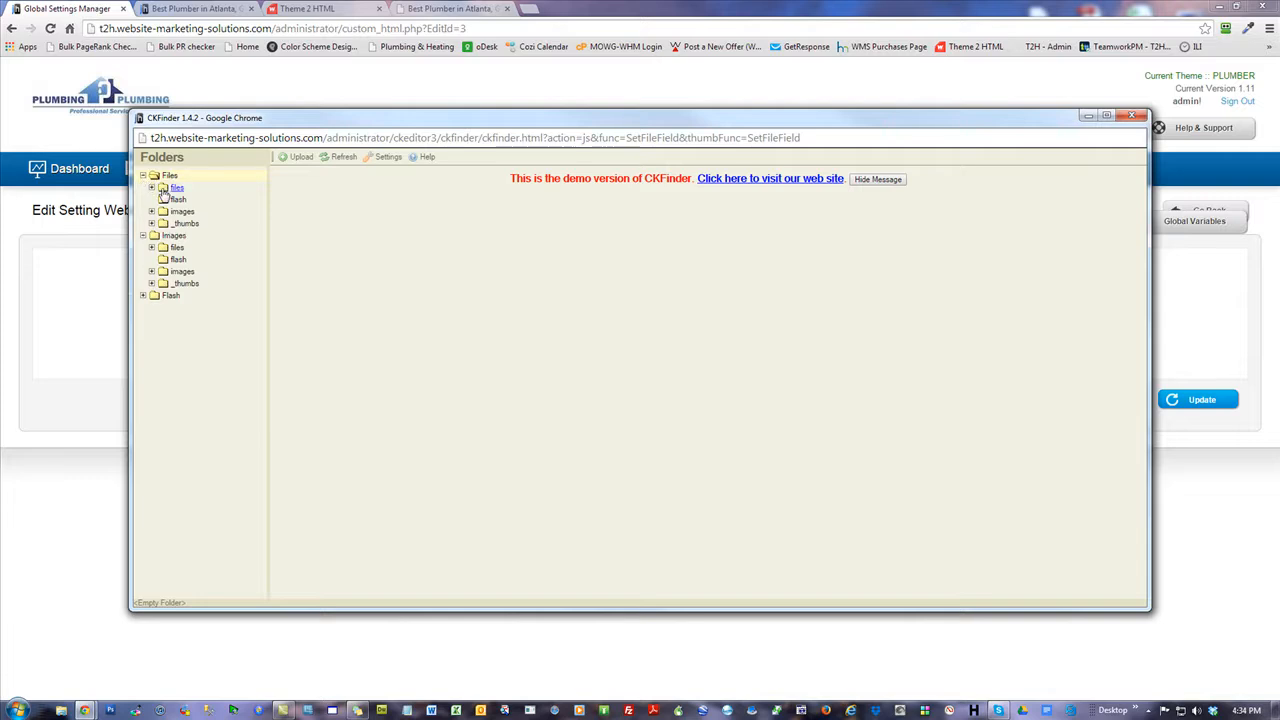
pyautogui.click(152, 188)
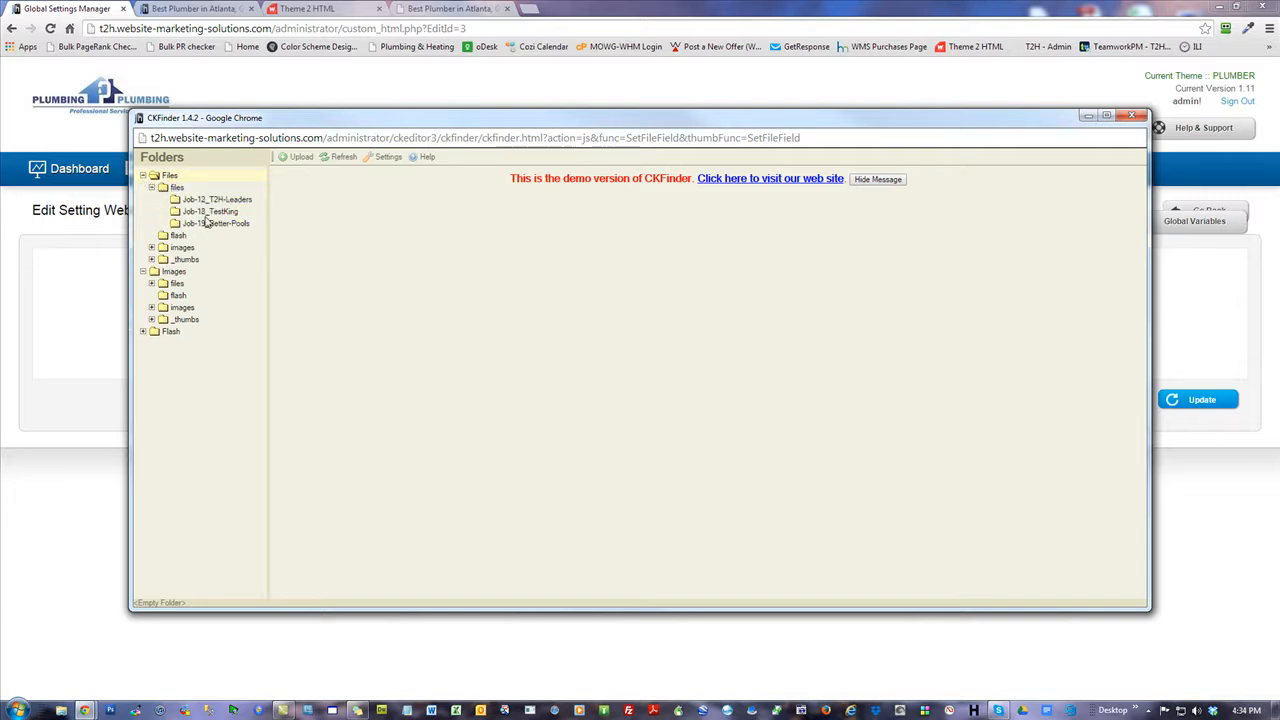
pyautogui.click(151, 284)
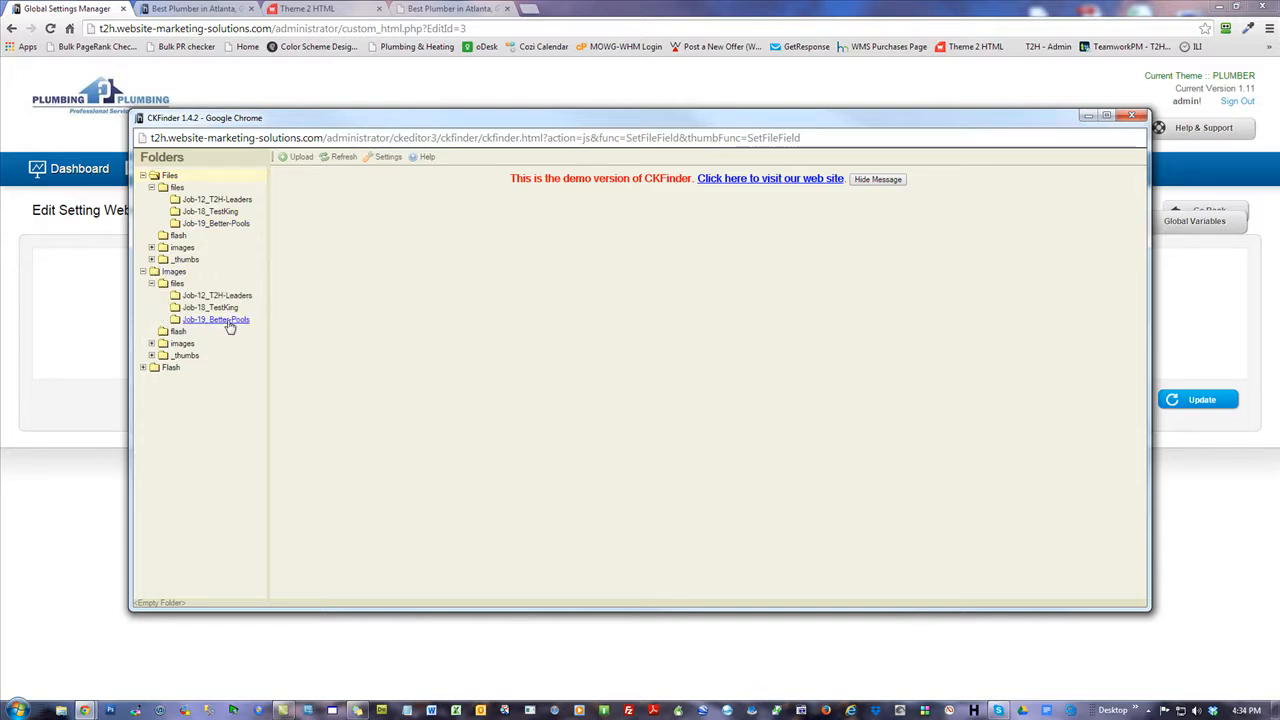
pyautogui.click(1131, 116)
pyautogui.click(72, 170)
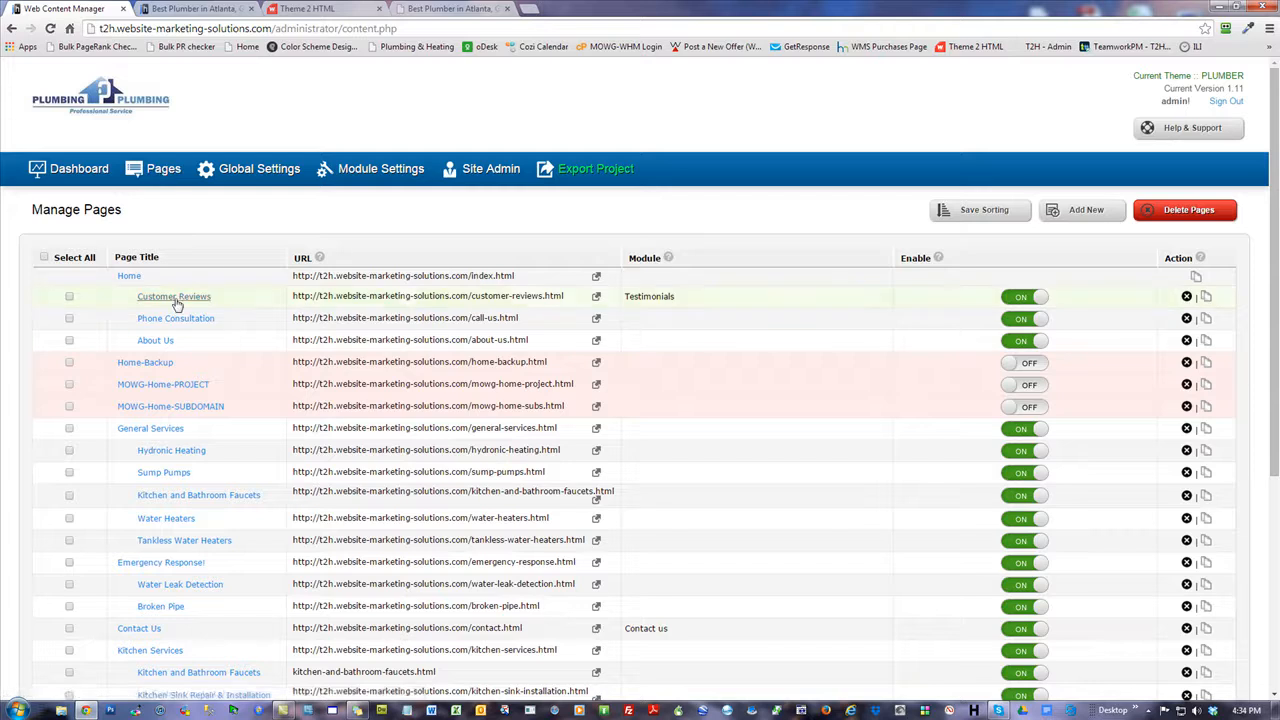
# Select the Home page photo and browse the server to Images > files > Job-19_Better-Pools.
pyautogui.click(128, 277)
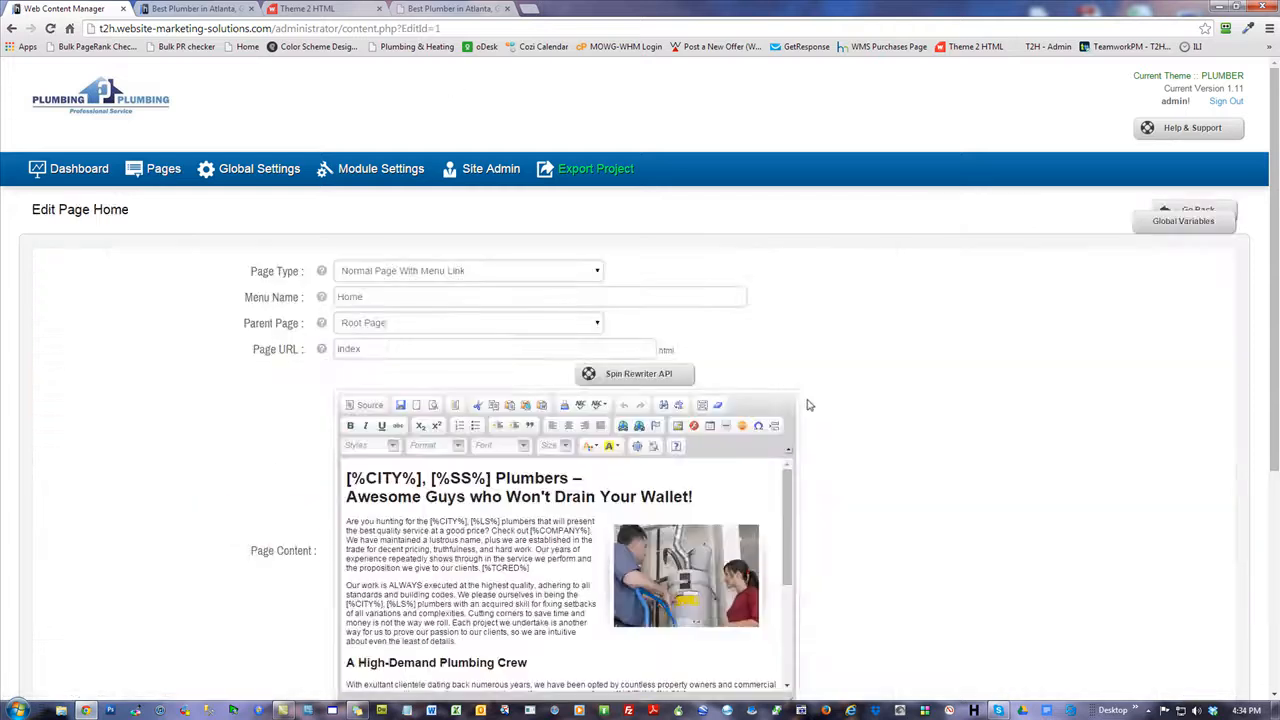
pyautogui.scroll(-2, 700, 360)
pyautogui.click(709, 369)
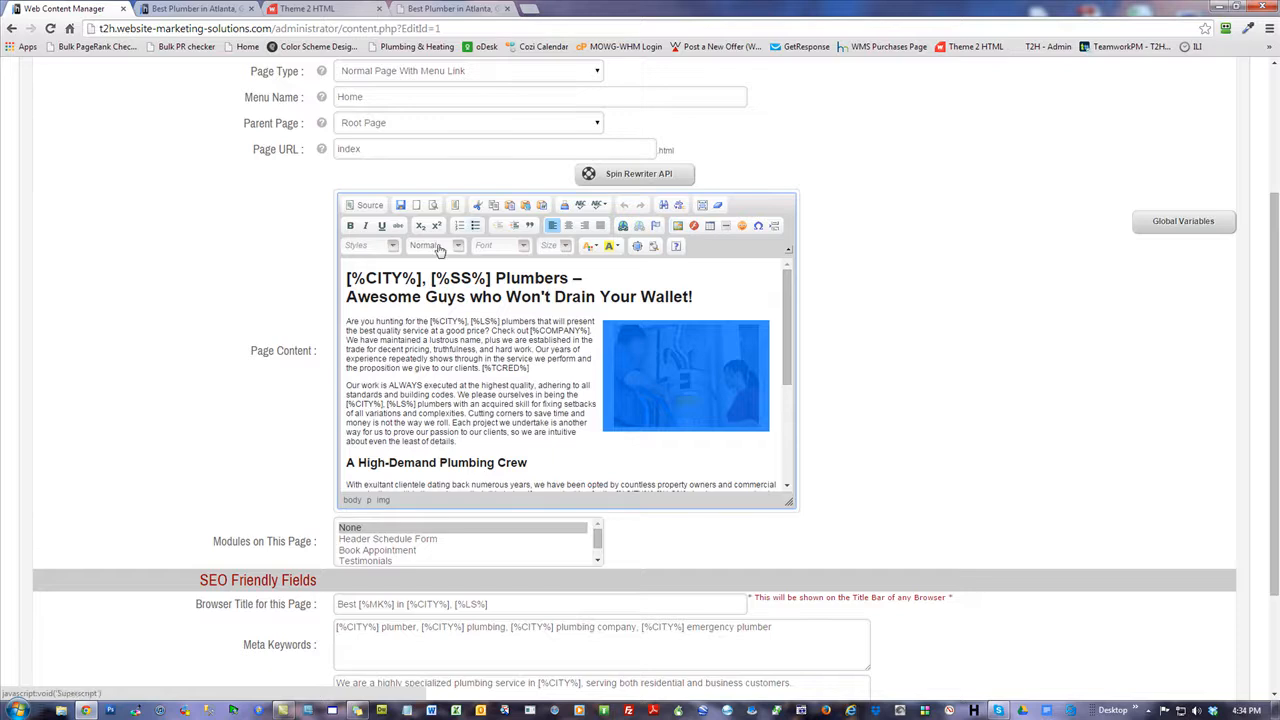
pyautogui.click(678, 227)
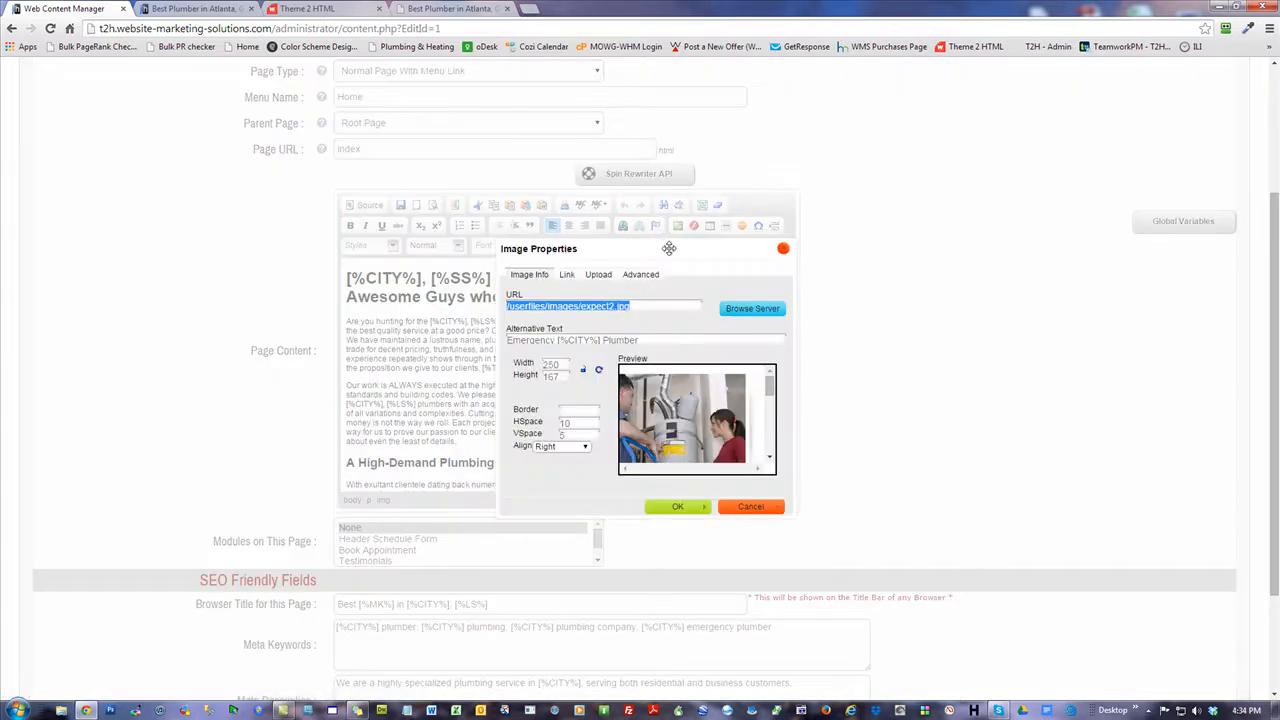
pyautogui.click(735, 318)
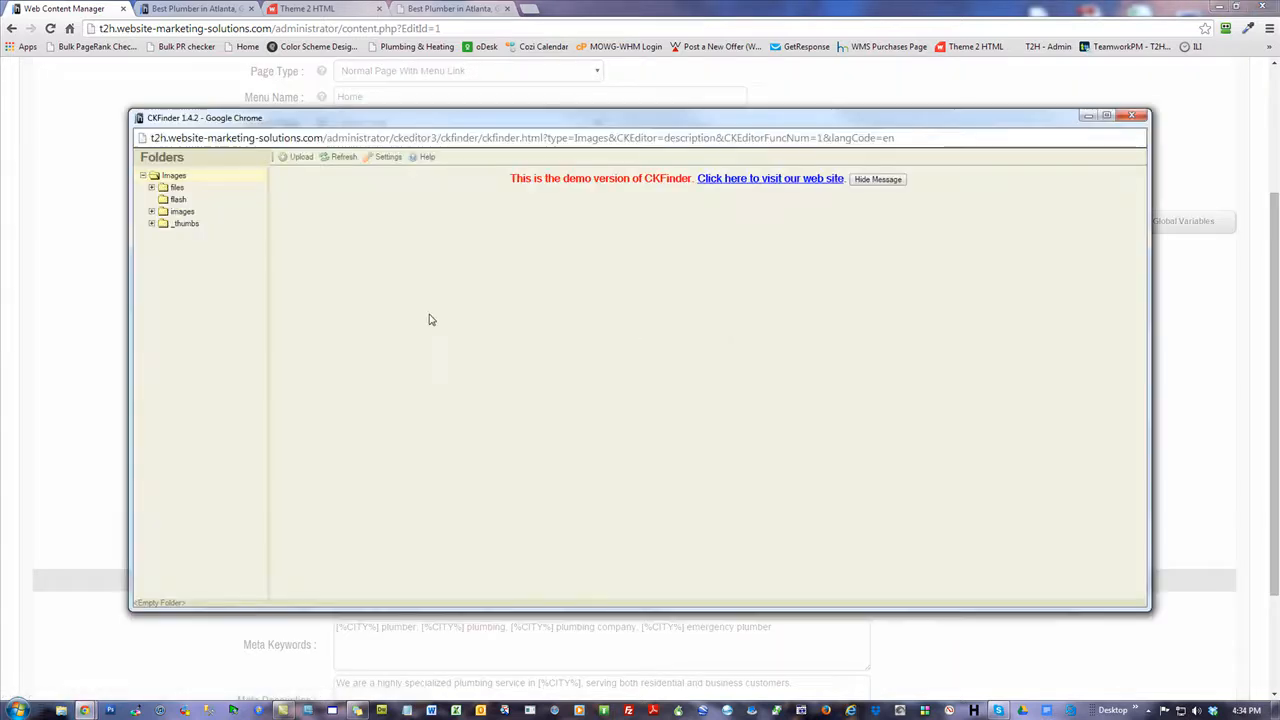
pyautogui.click(143, 176)
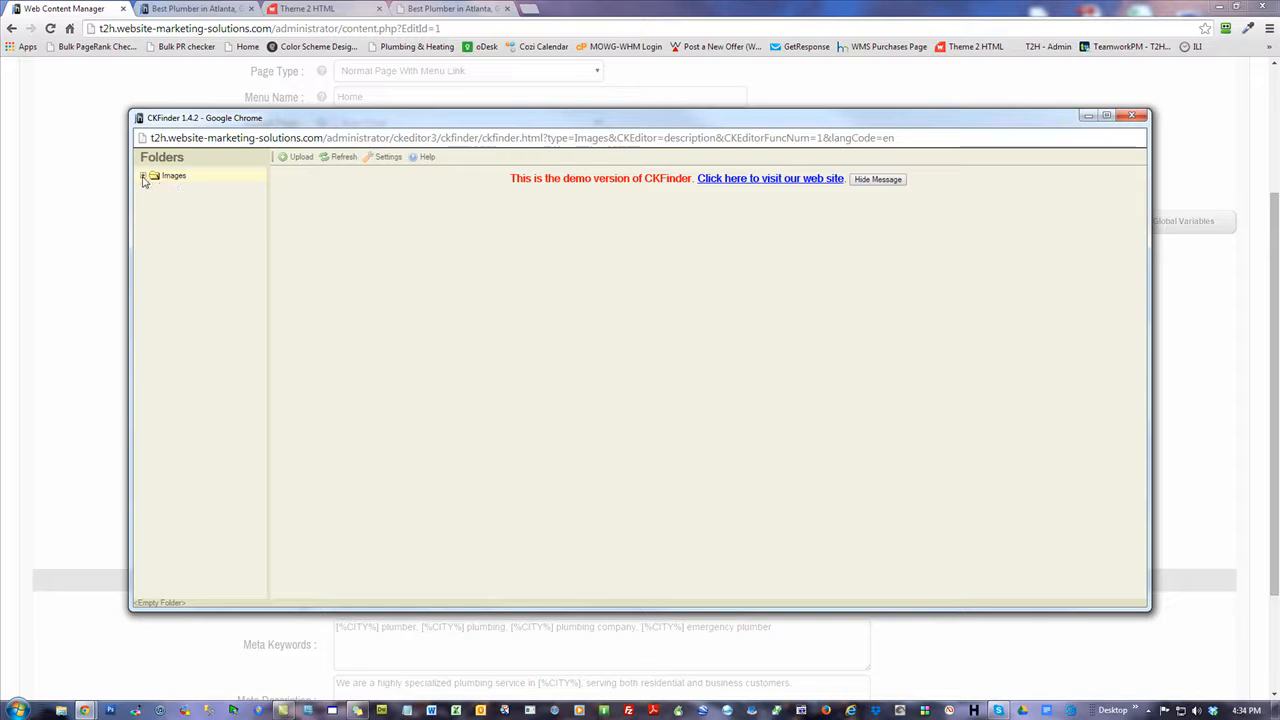
pyautogui.click(143, 176)
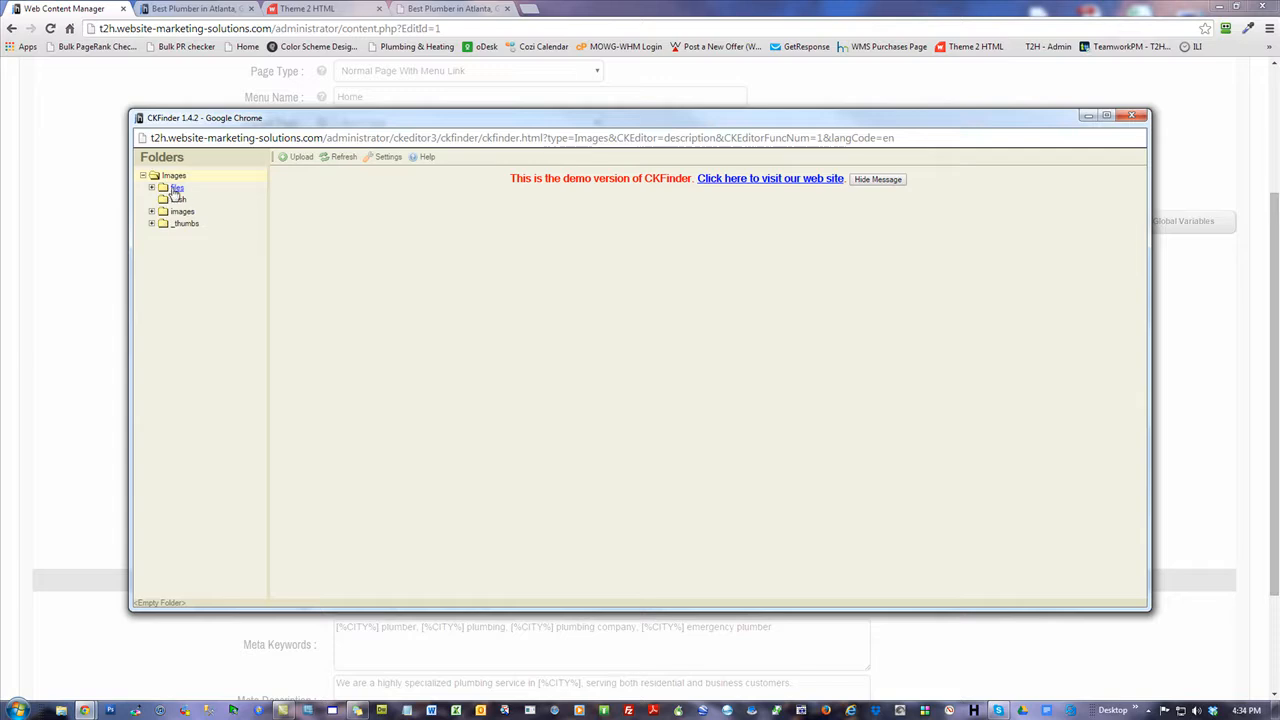
pyautogui.click(151, 188)
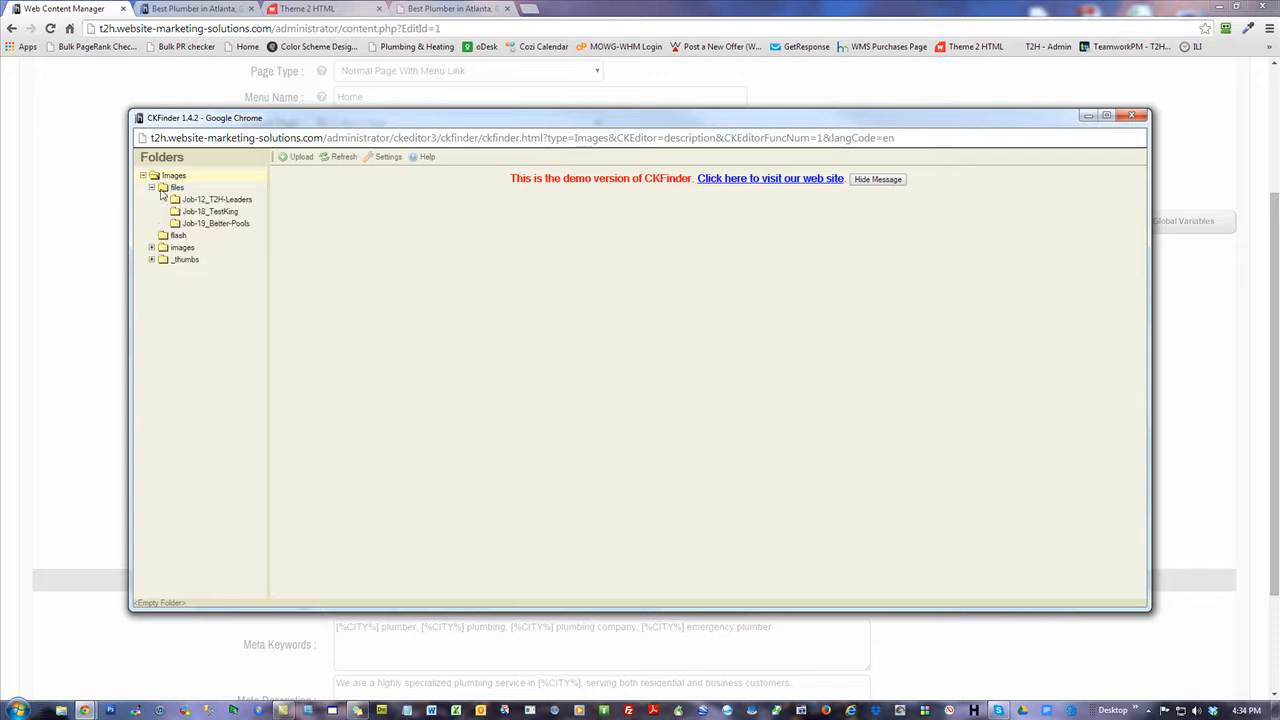
pyautogui.click(216, 224)
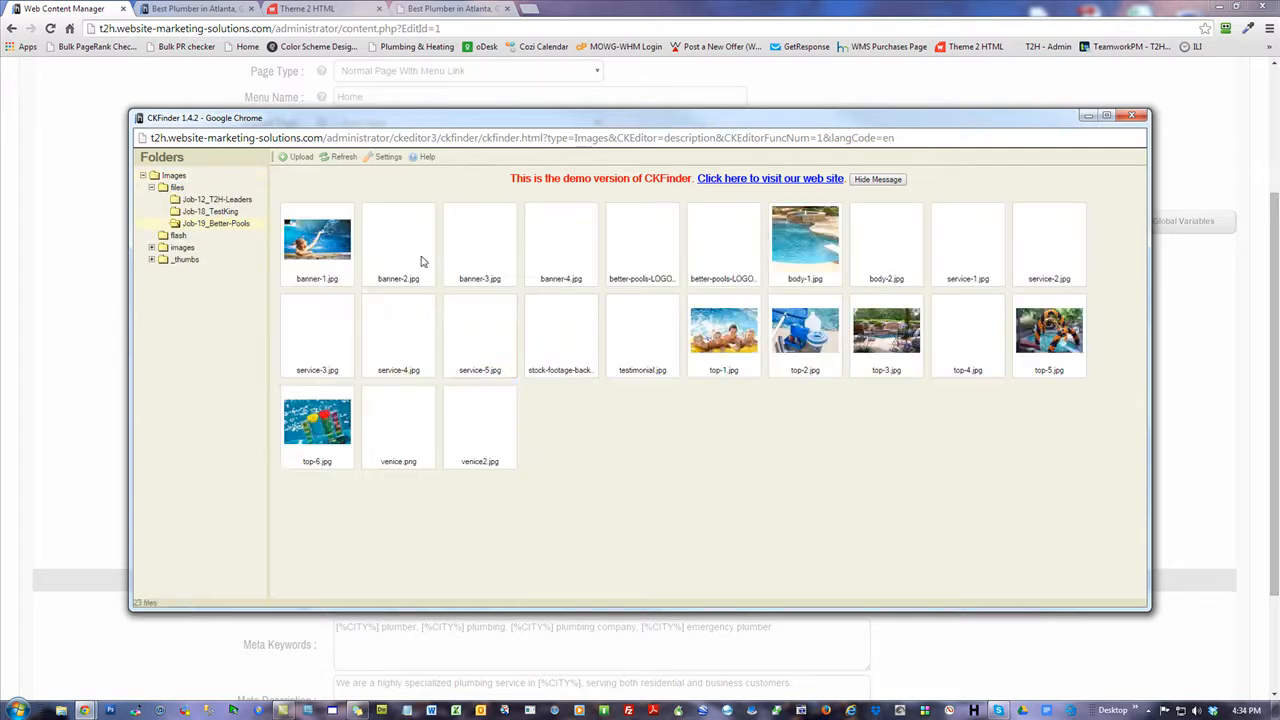
pyautogui.doubleClick(637, 338)
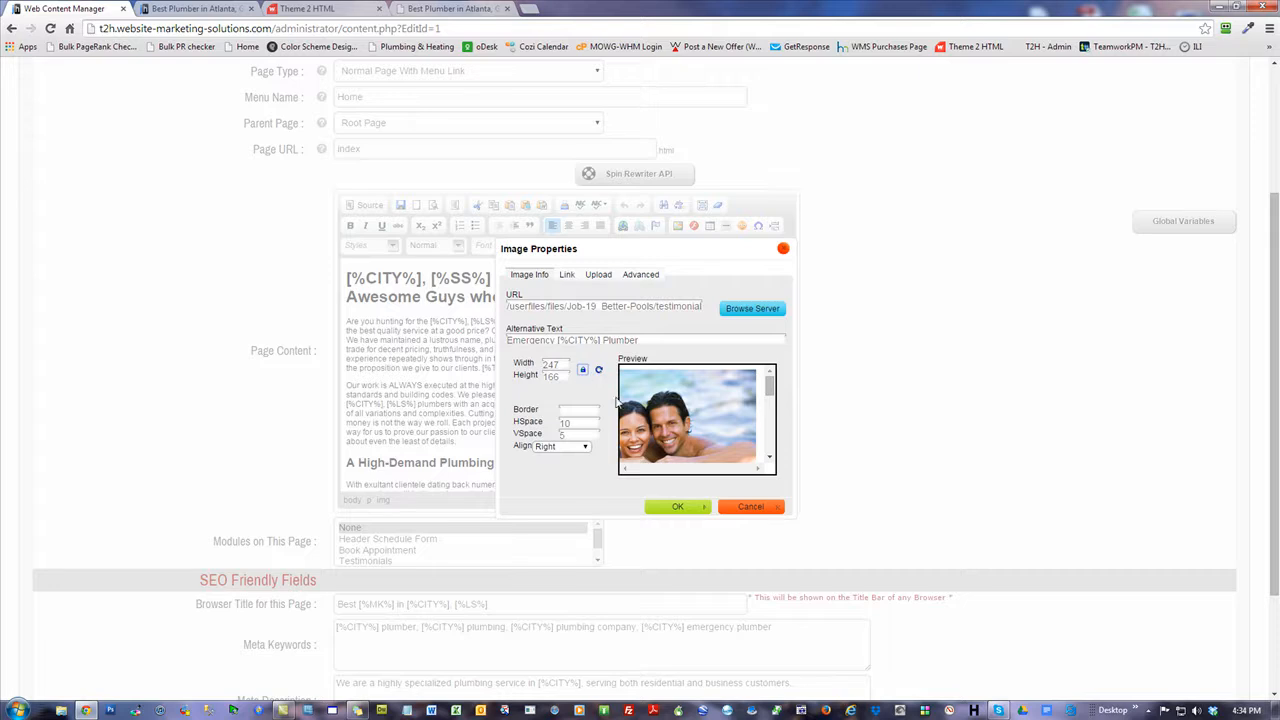
pyautogui.doubleClick(562, 365)
pyautogui.write('200')
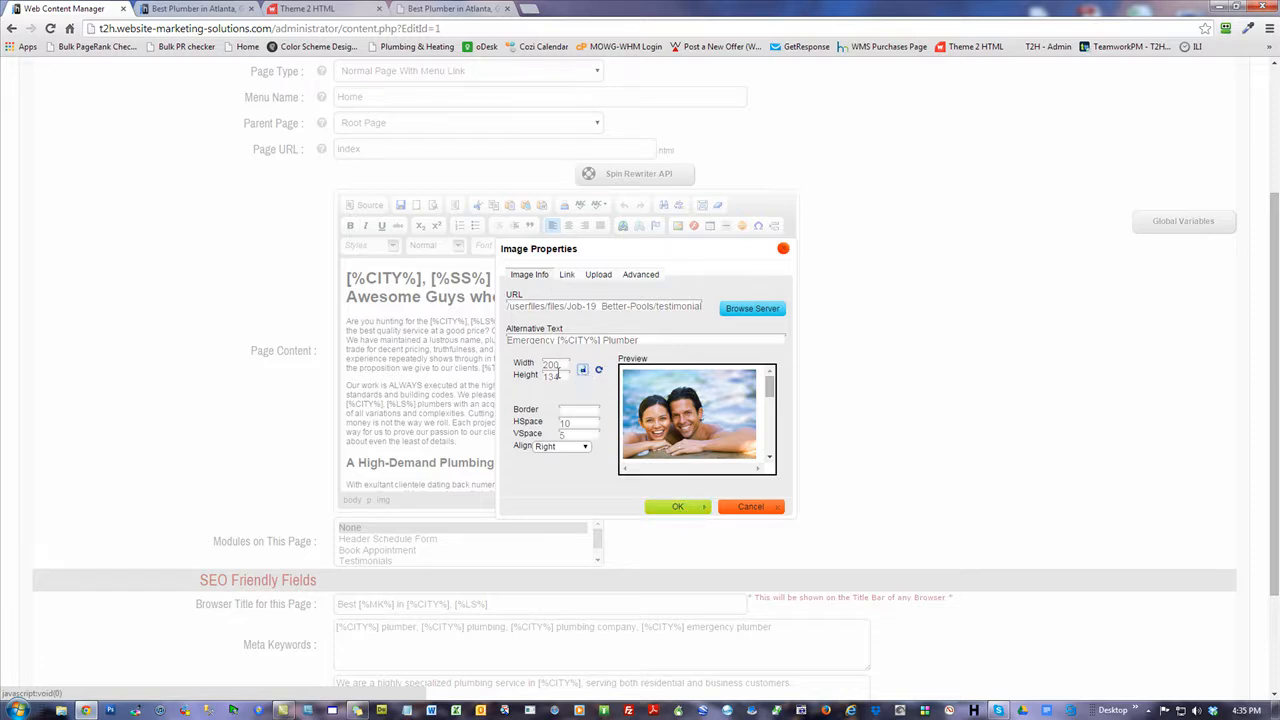
pyautogui.moveTo(572, 365); pyautogui.dragTo(494, 369)
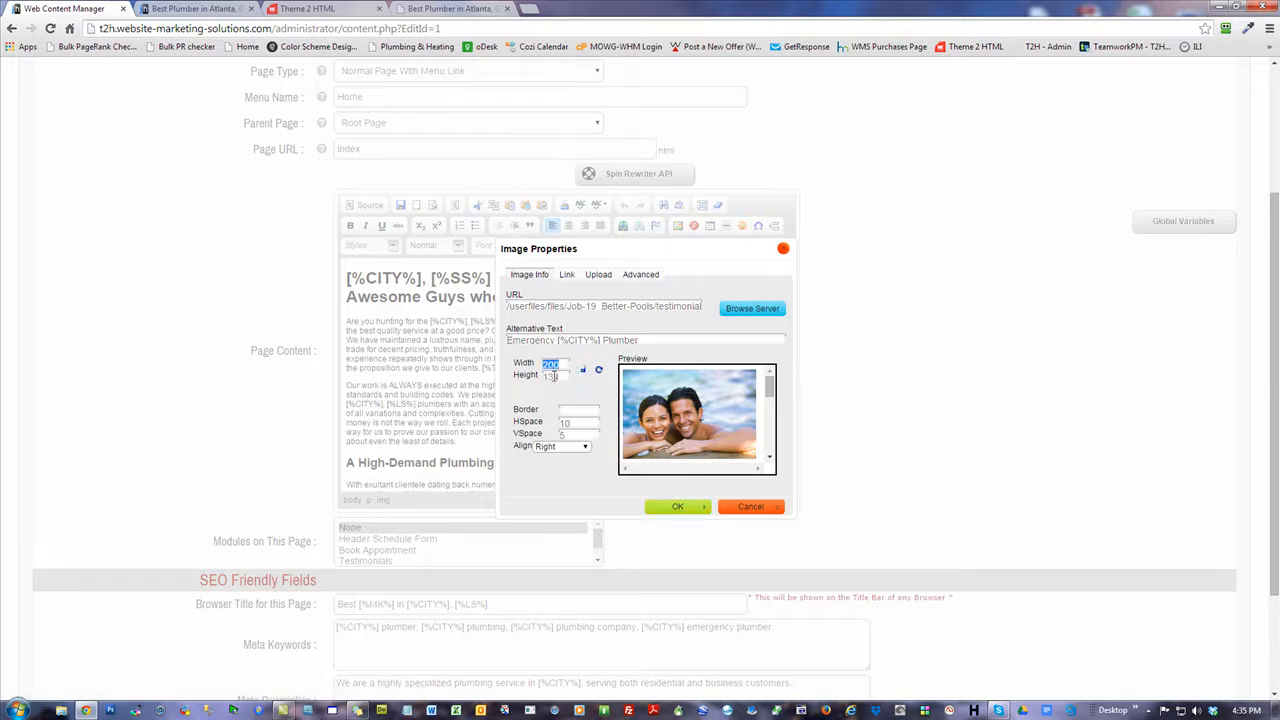
pyautogui.click(584, 371)
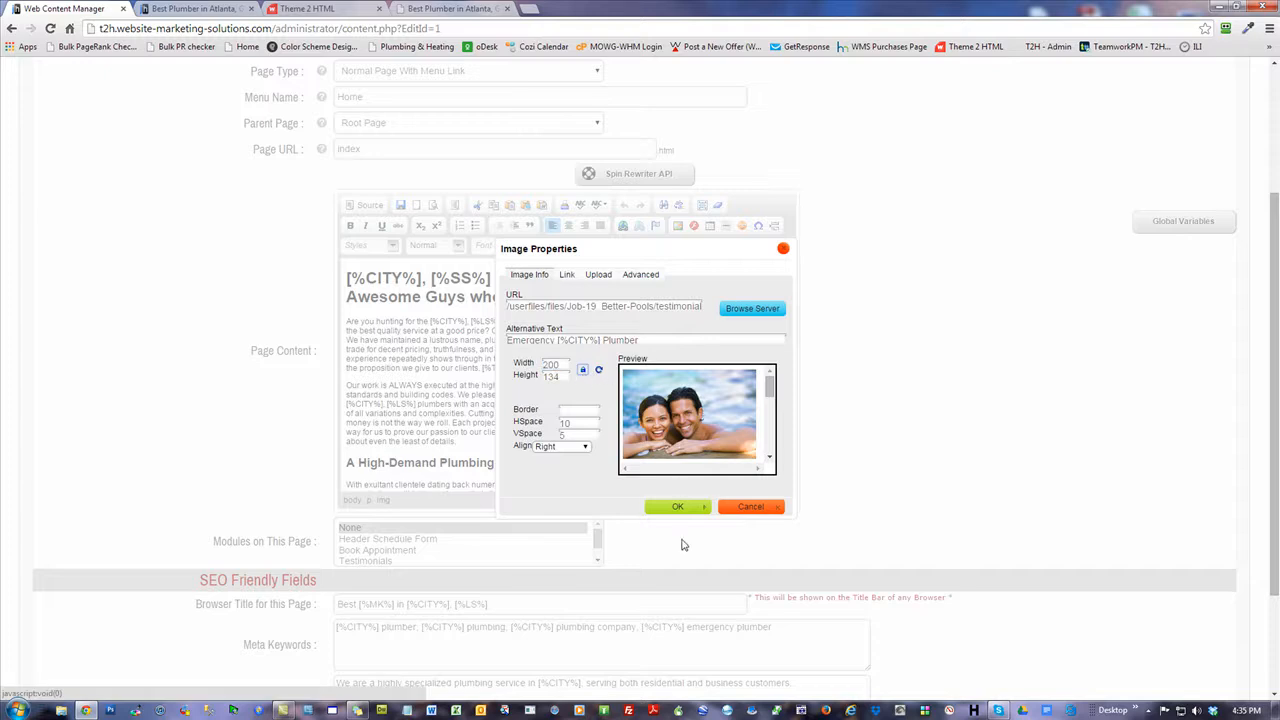
pyautogui.click(680, 507)
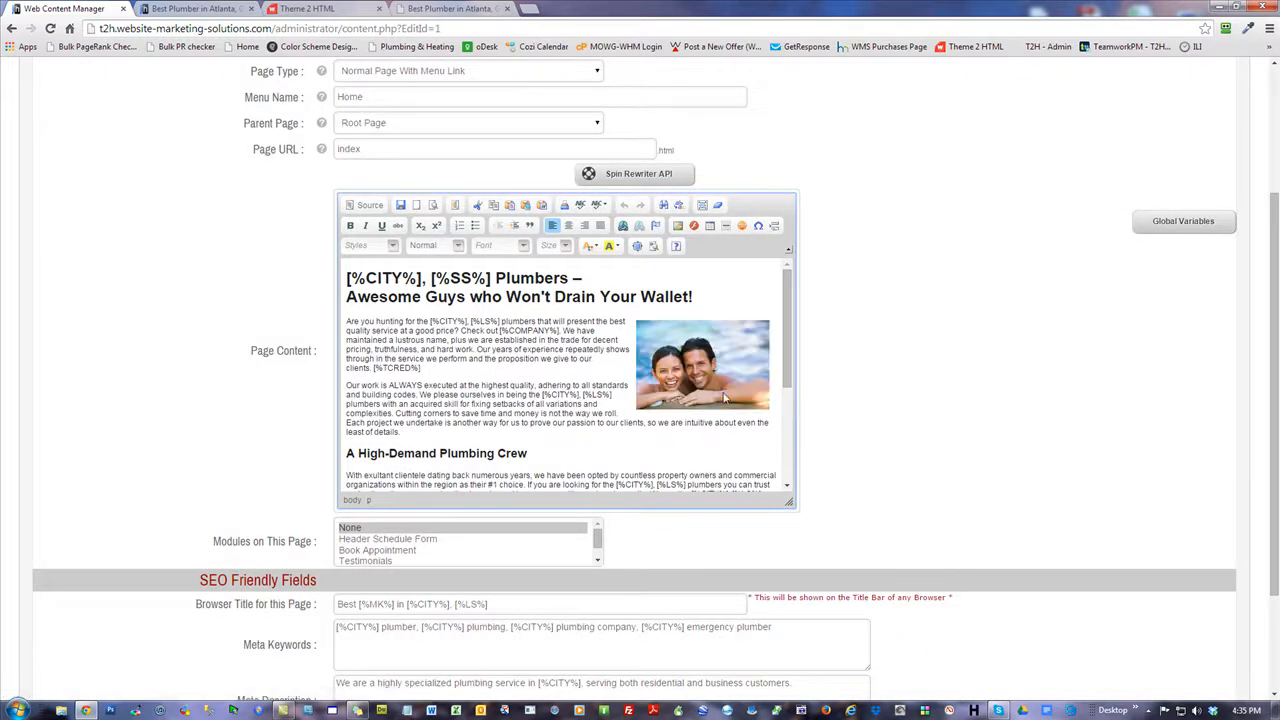
pyautogui.scroll(1, 917, 449)
pyautogui.scroll(-2, 917, 449)
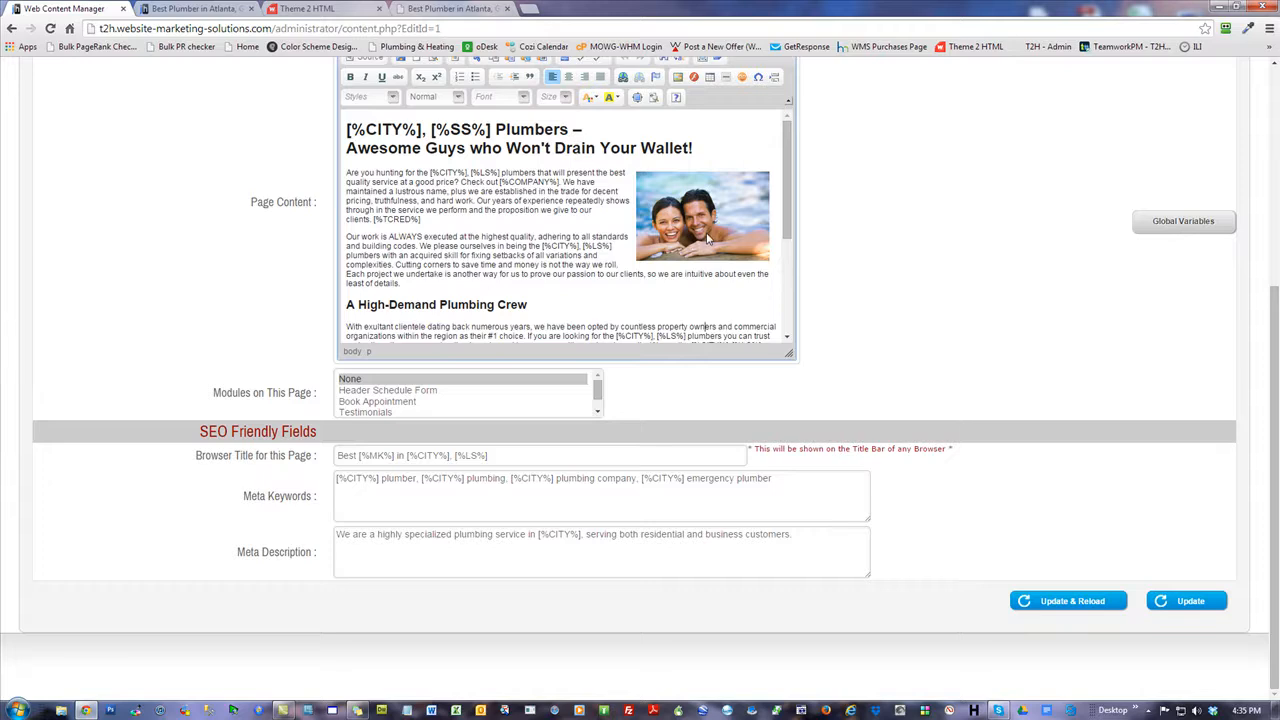
pyautogui.scroll(2, 1033, 364)
pyautogui.scroll(2, 1013, 371)
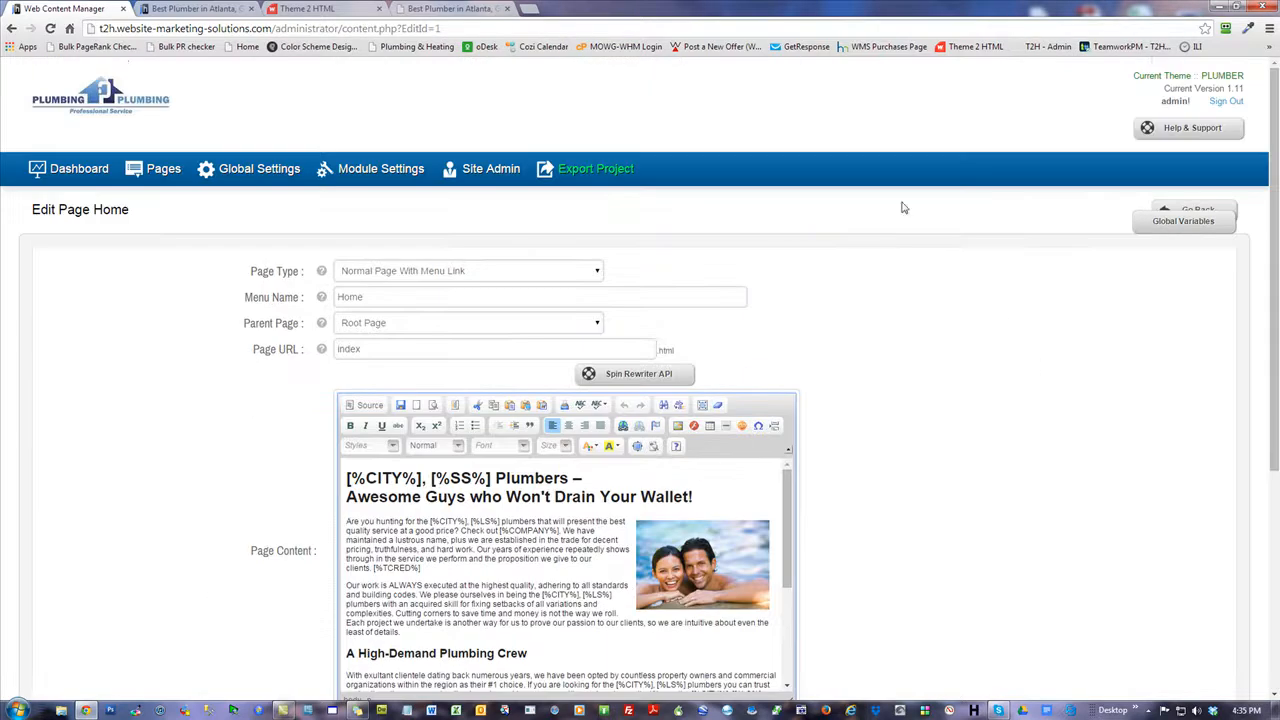
# Edit the Left Sidebar's Customer Testimonials block and browse for a new testimonial image.
pyautogui.click(80, 170)
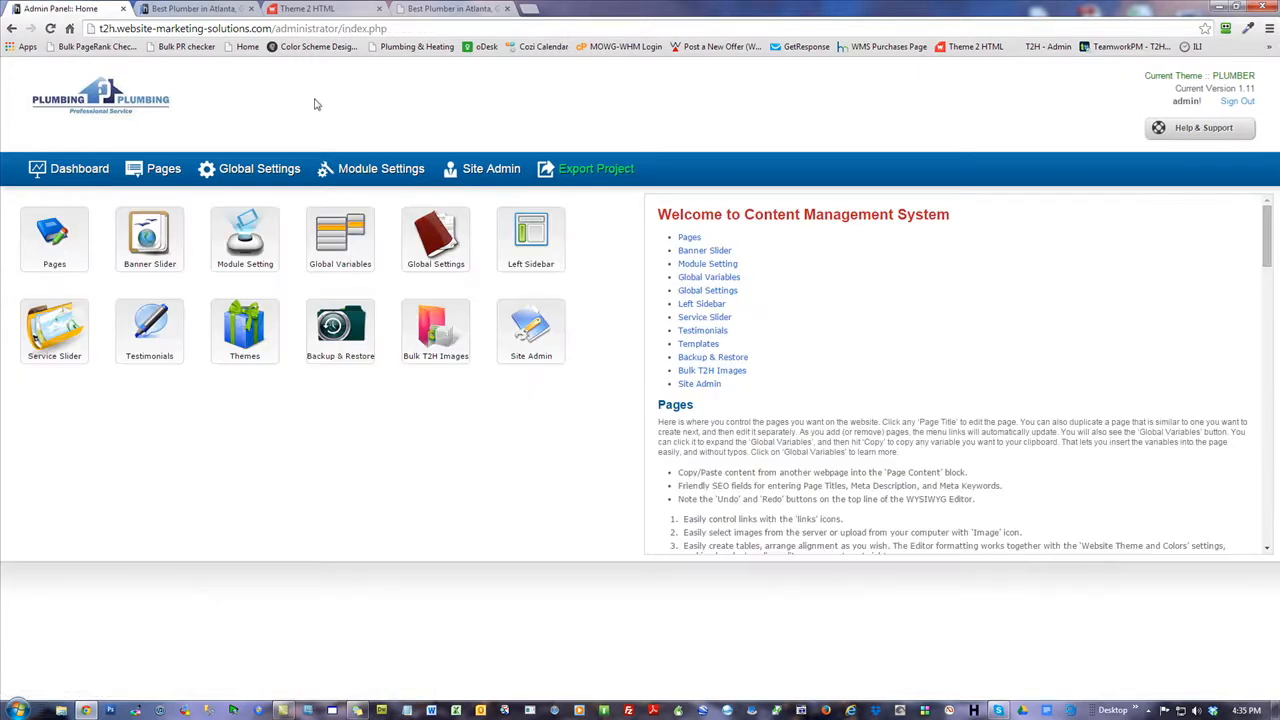
pyautogui.click(84, 321)
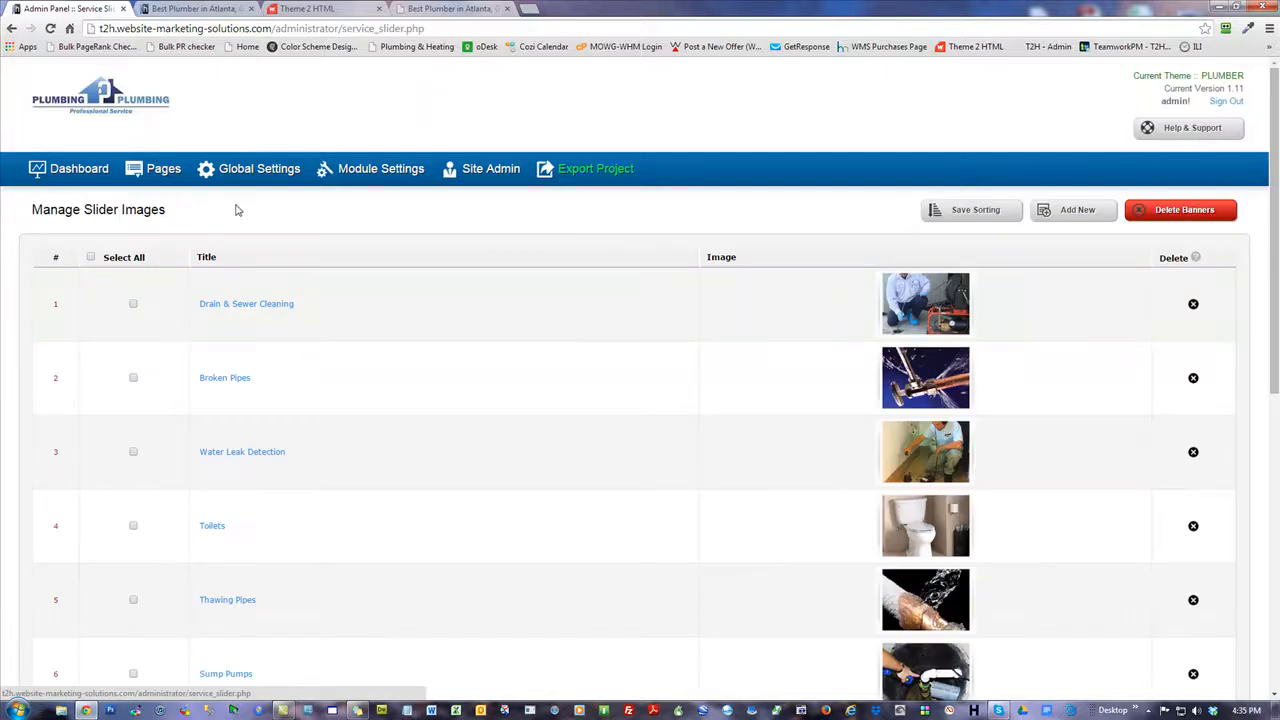
pyautogui.click(82, 172)
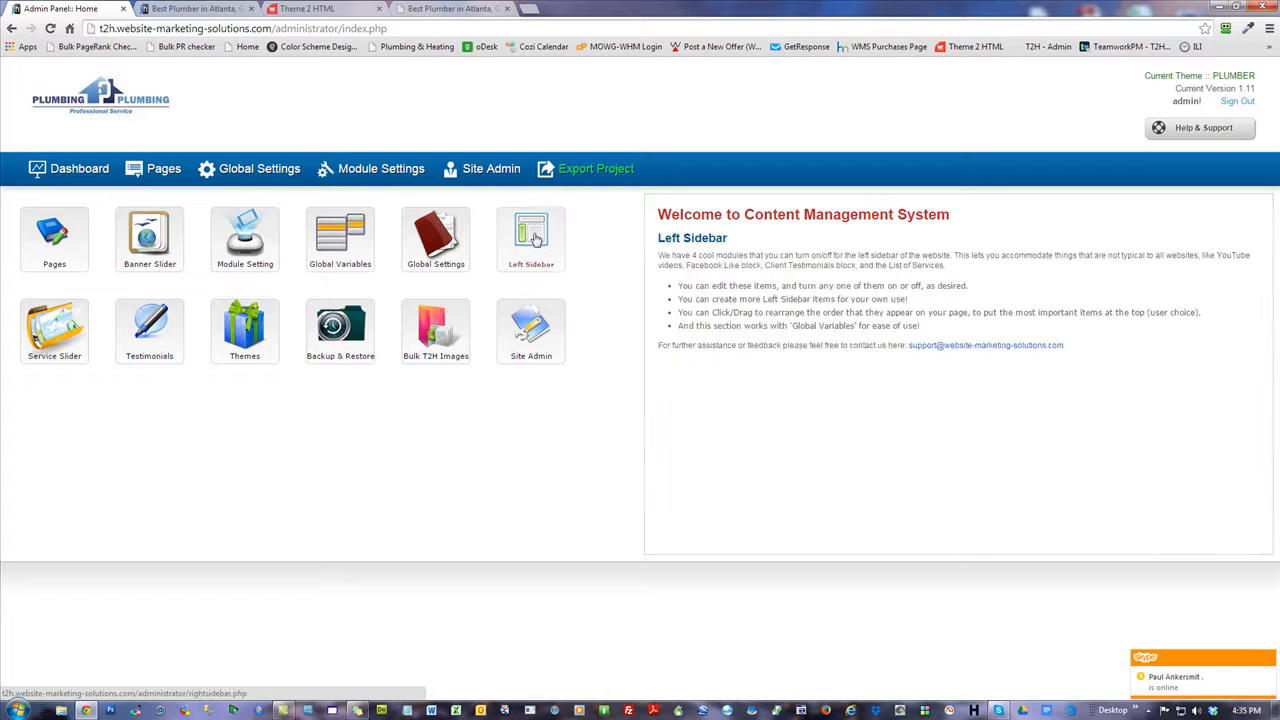
pyautogui.click(535, 237)
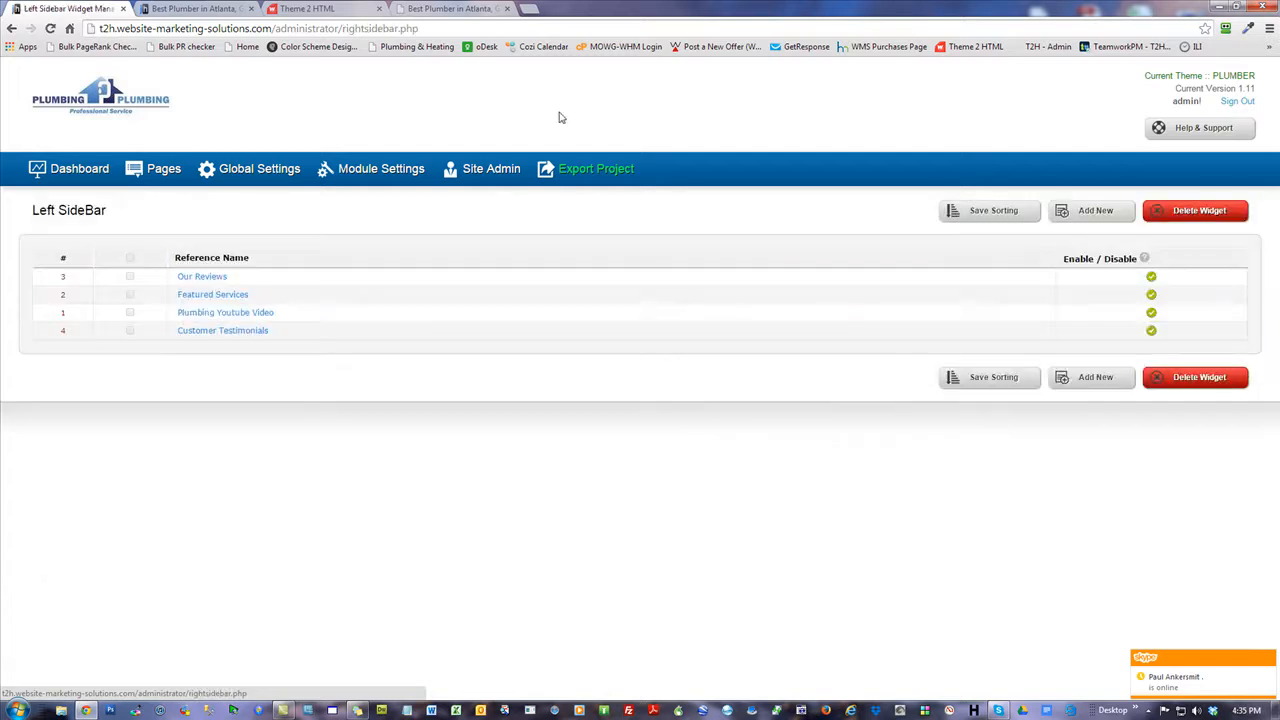
pyautogui.click(230, 331)
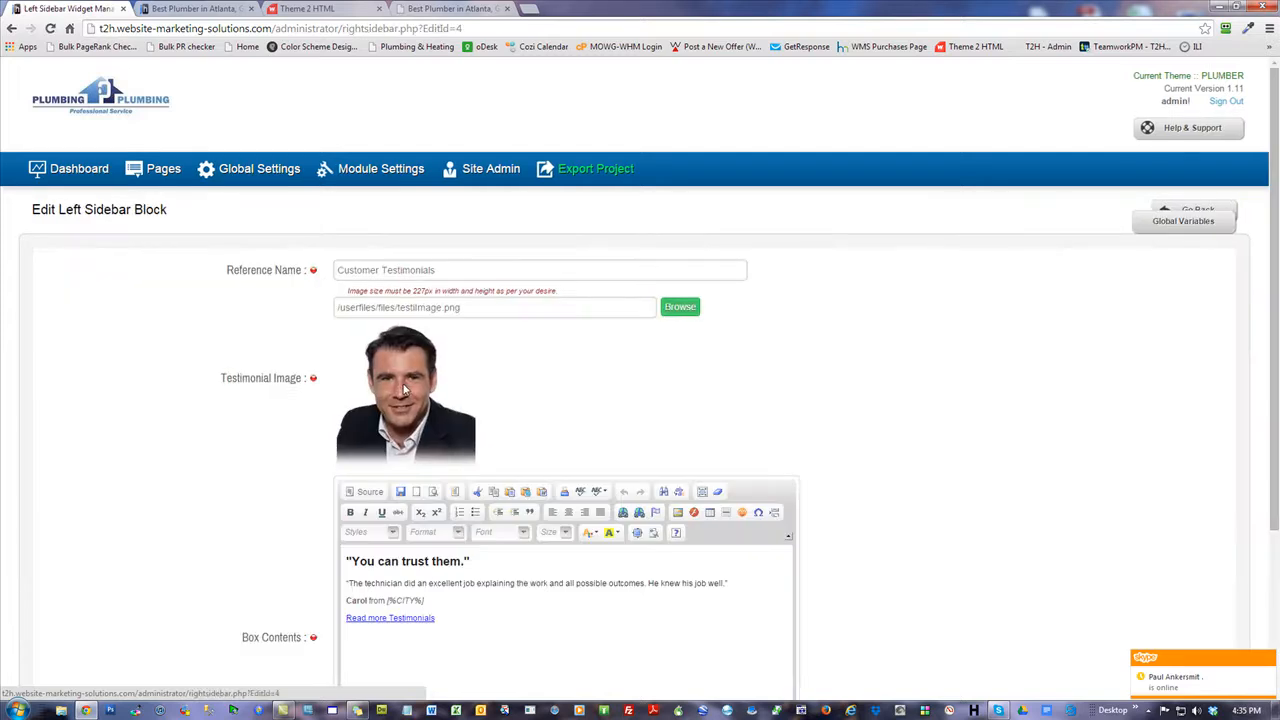
pyautogui.click(683, 308)
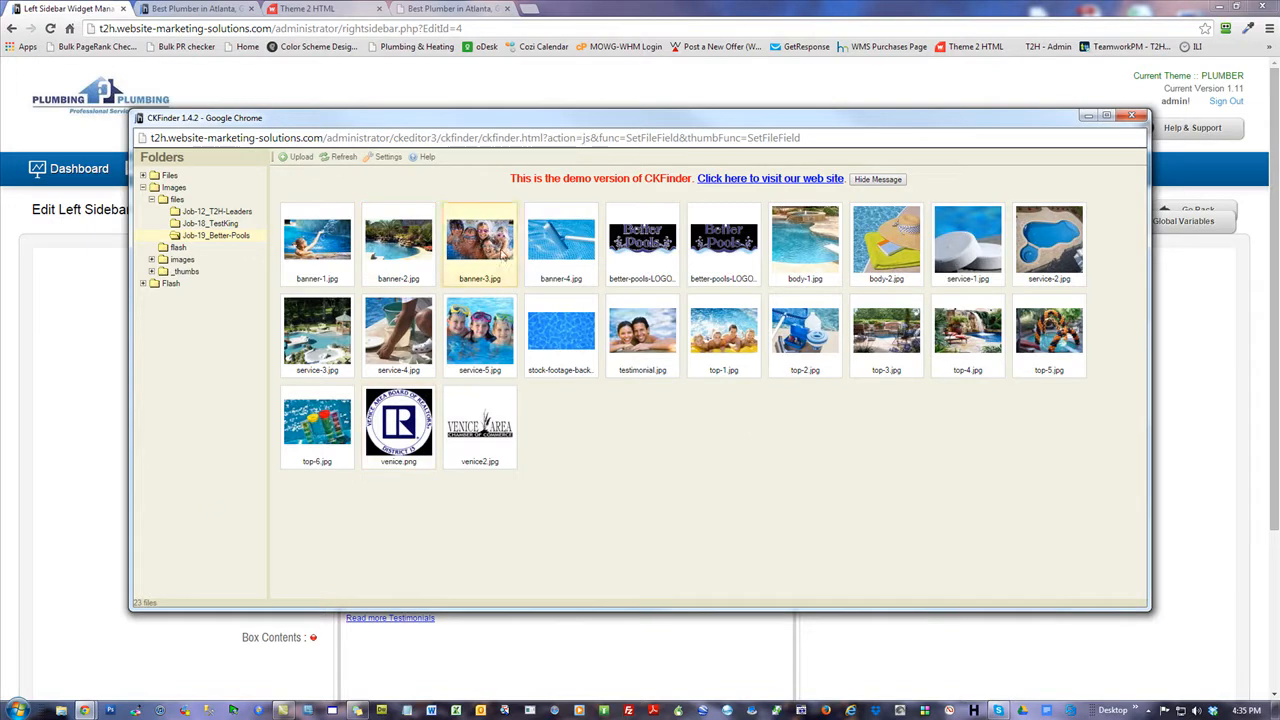
# Look through the Files folder and the Job-19_Better-Pools images, selecting banner-4.jpg.
pyautogui.click(561, 254)
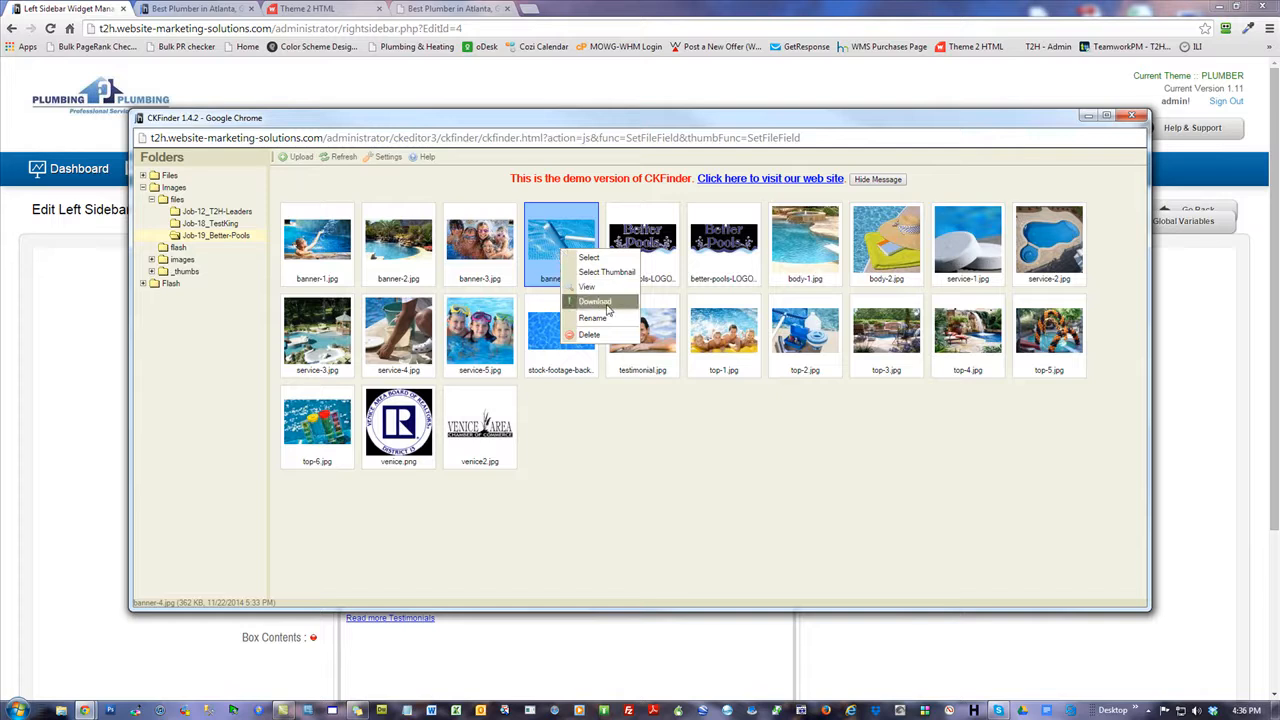
pyautogui.click(169, 177)
pyautogui.click(143, 176)
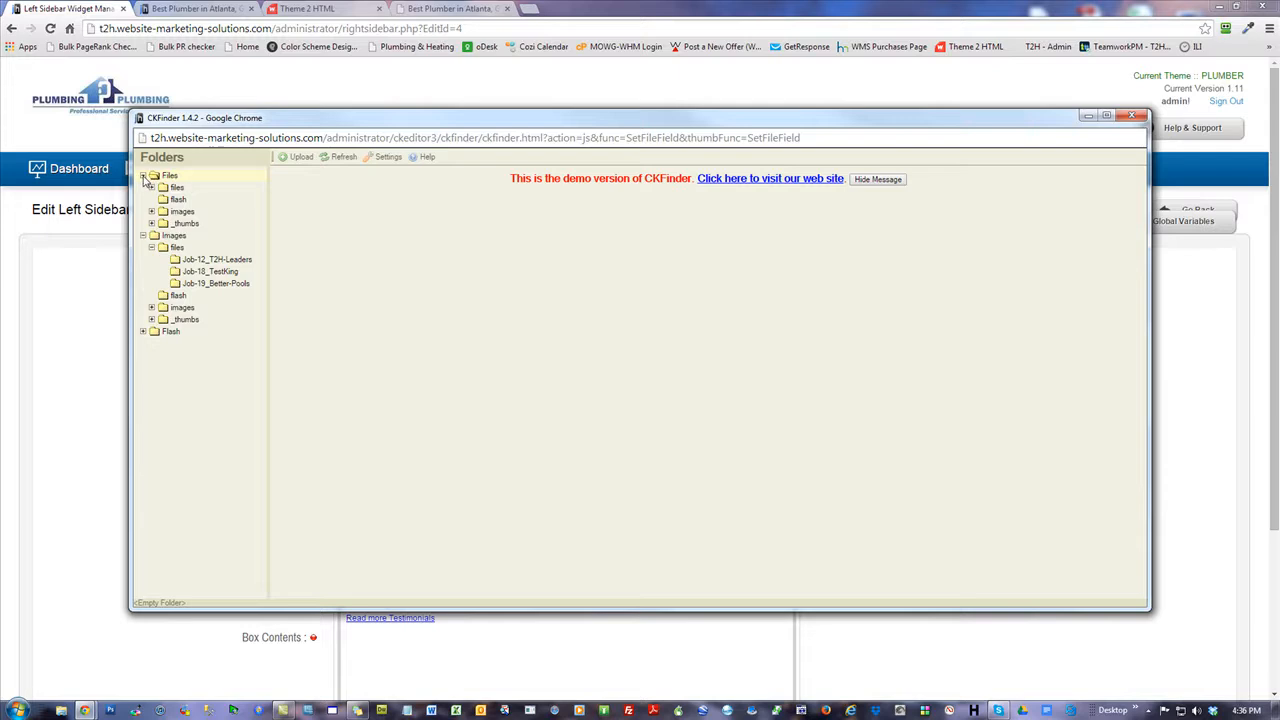
pyautogui.click(177, 189)
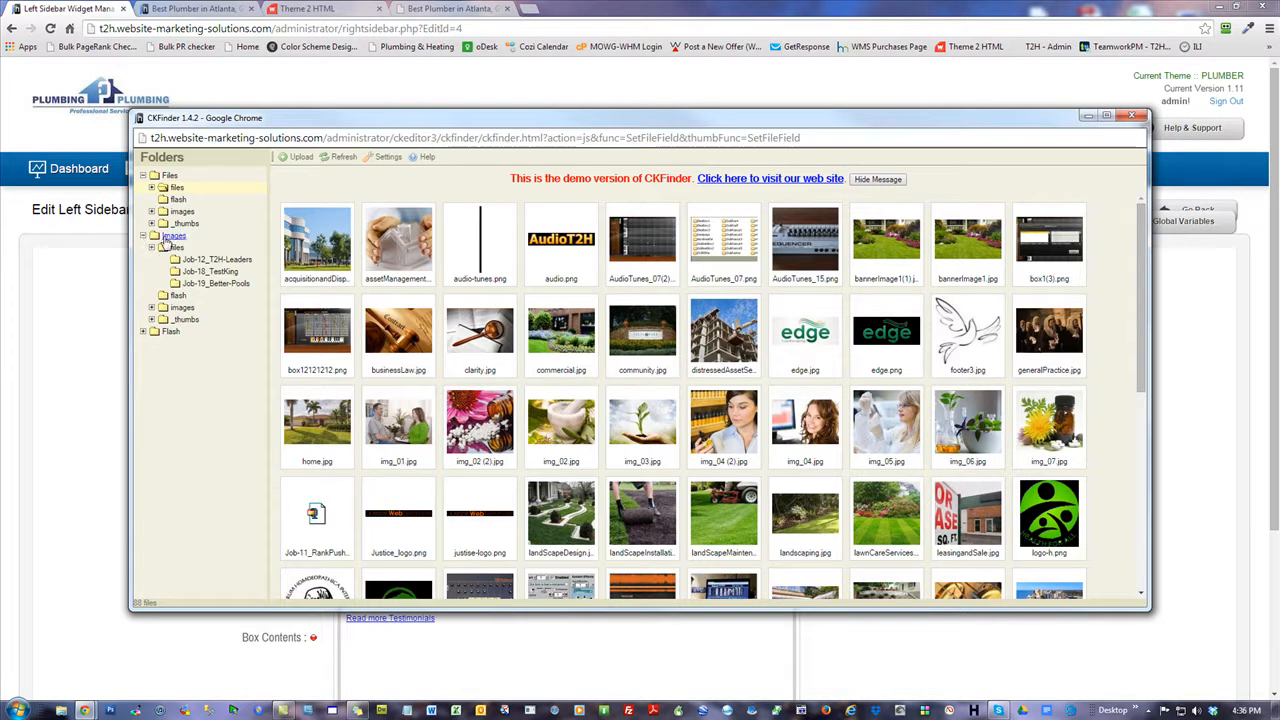
pyautogui.click(216, 284)
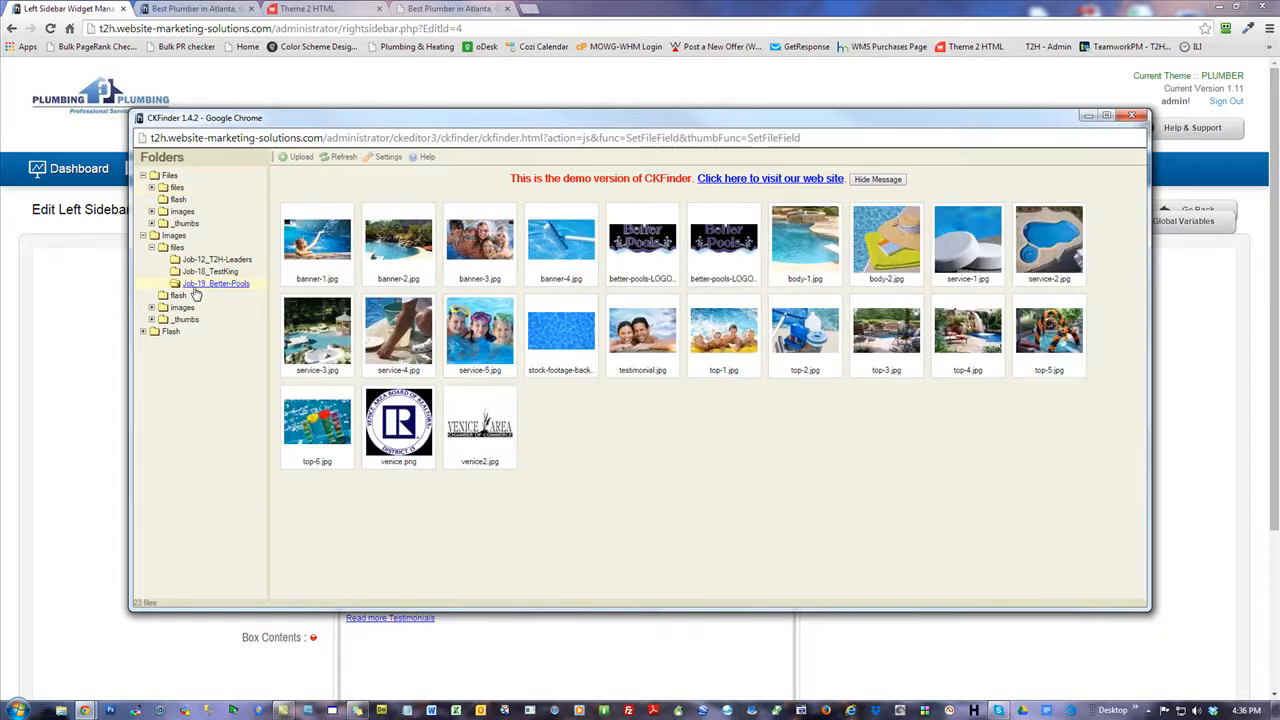
pyautogui.click(560, 242)
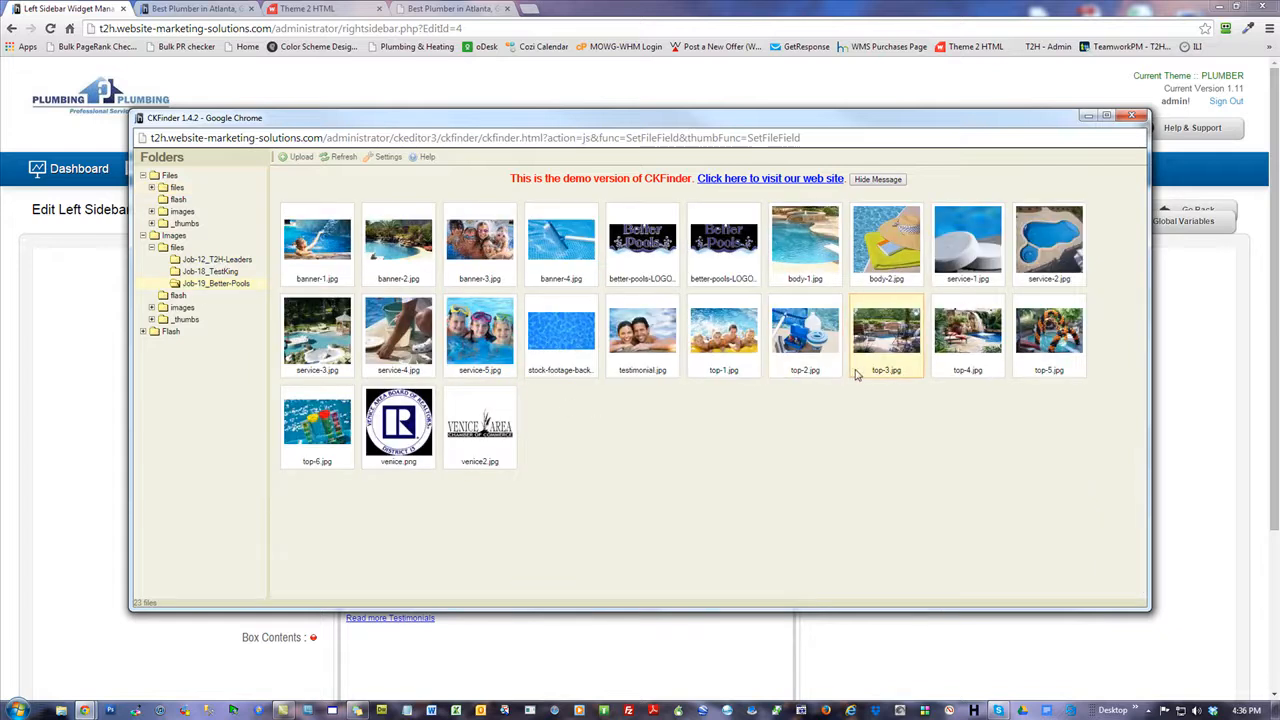
# Compare the Job-12_T2H-Leaders and Job-18_TestKing images, then close the browser without choosing.
pyautogui.click(205, 260)
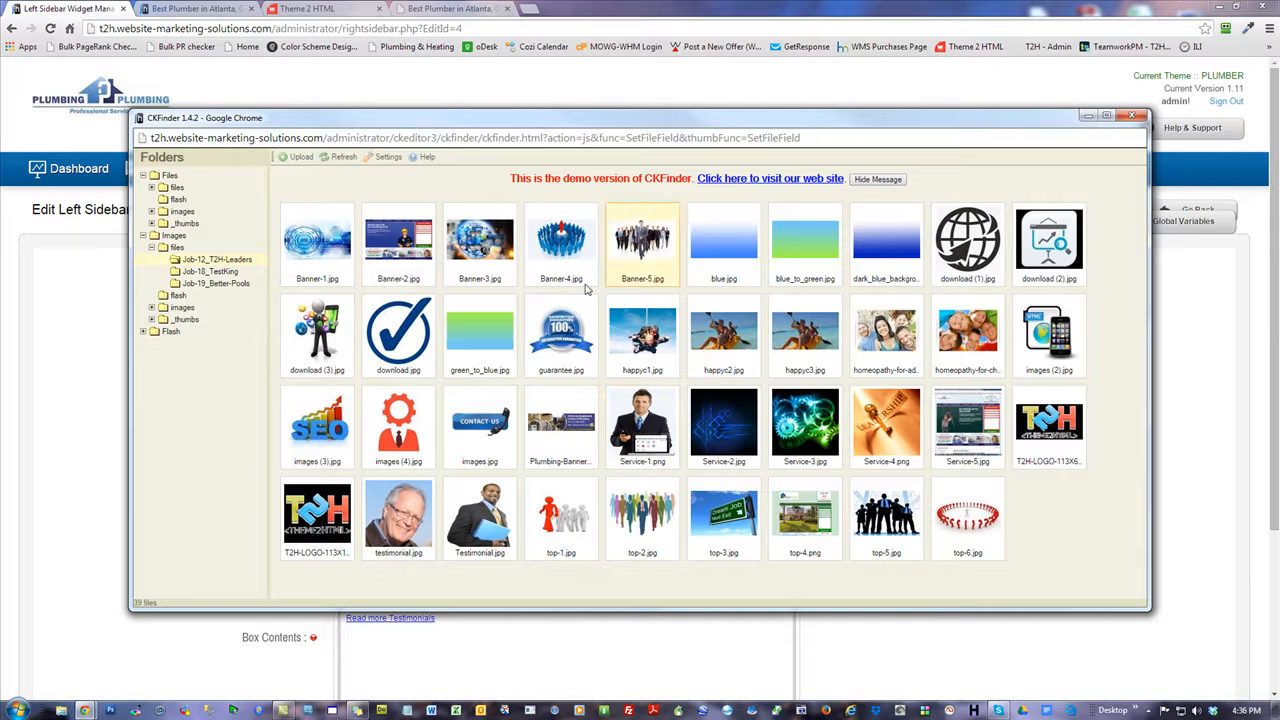
pyautogui.click(212, 272)
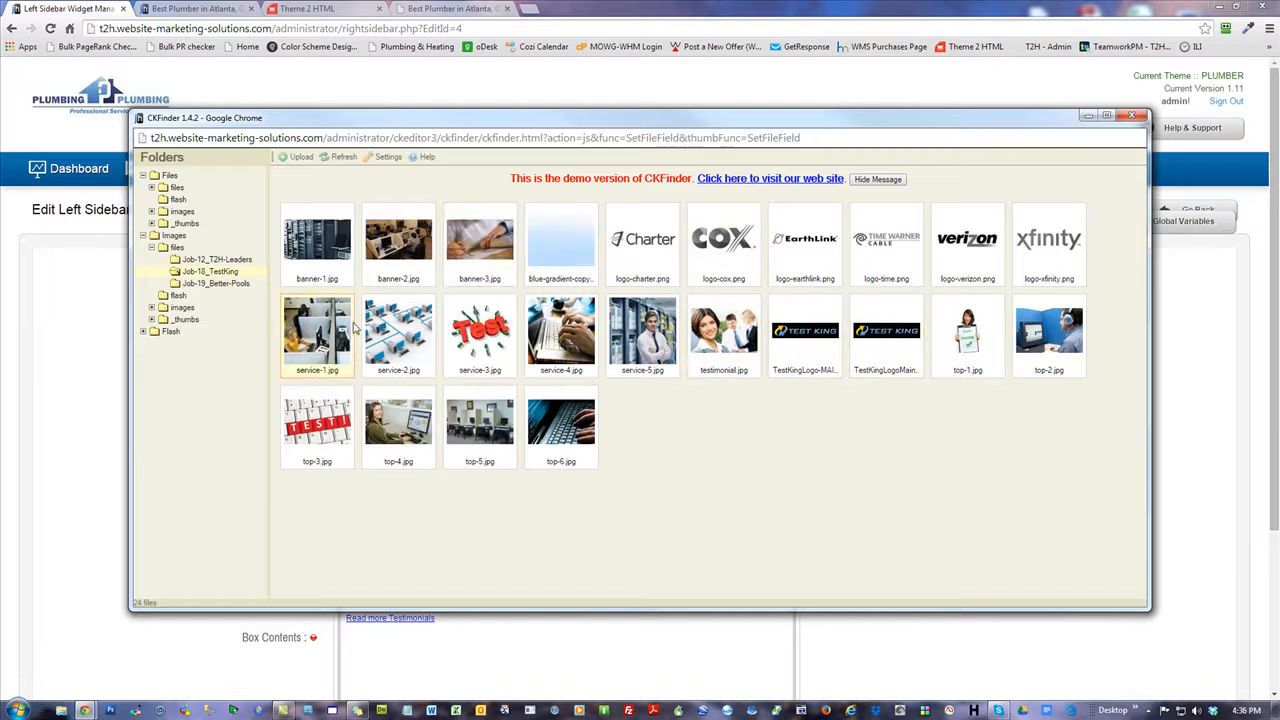
pyautogui.click(227, 285)
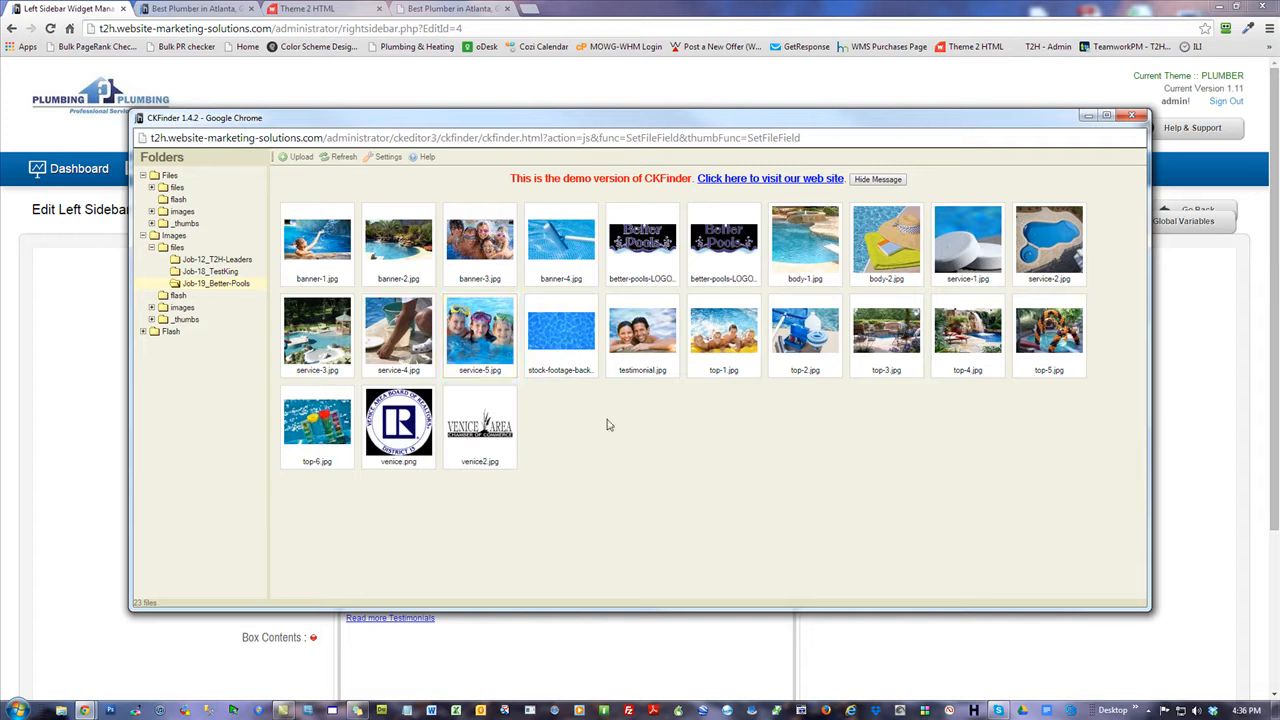
pyautogui.click(1131, 116)
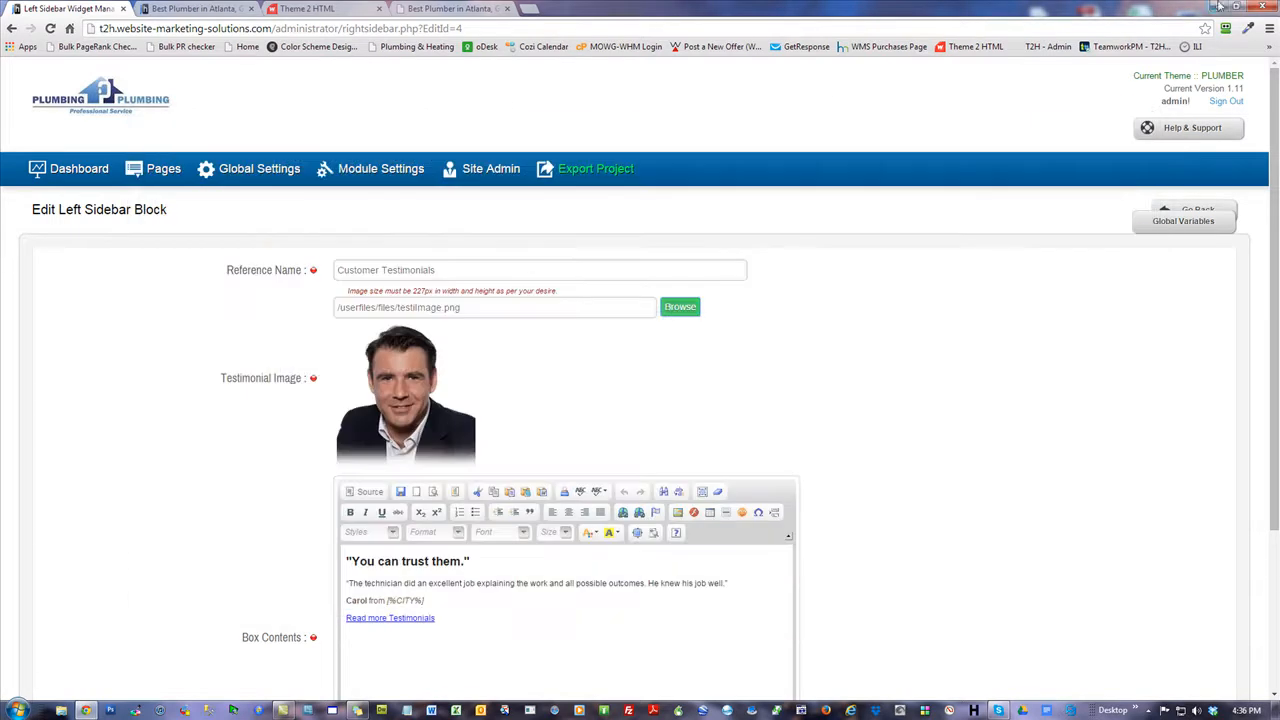
pyautogui.click(1221, 6)
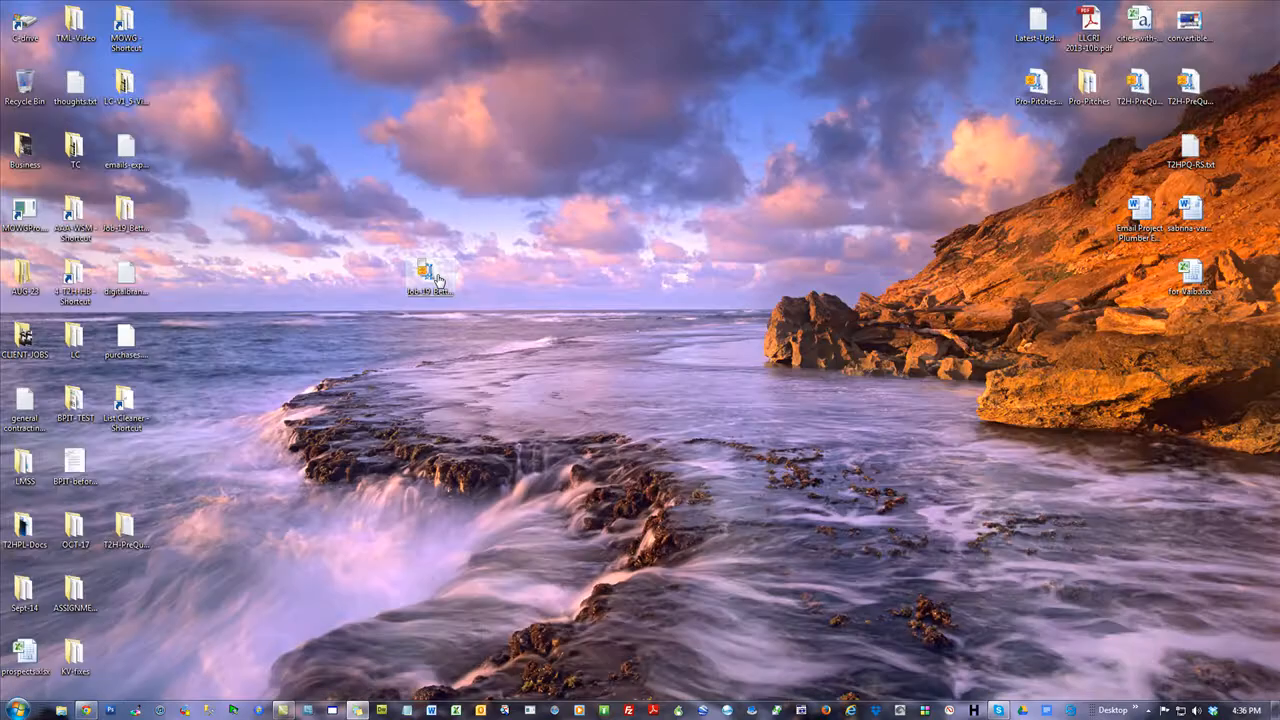
# Inspect the 23 images in Job-19_Better-Pools.zip with WinZip, then close the archive.
pyautogui.doubleClick(436, 280)
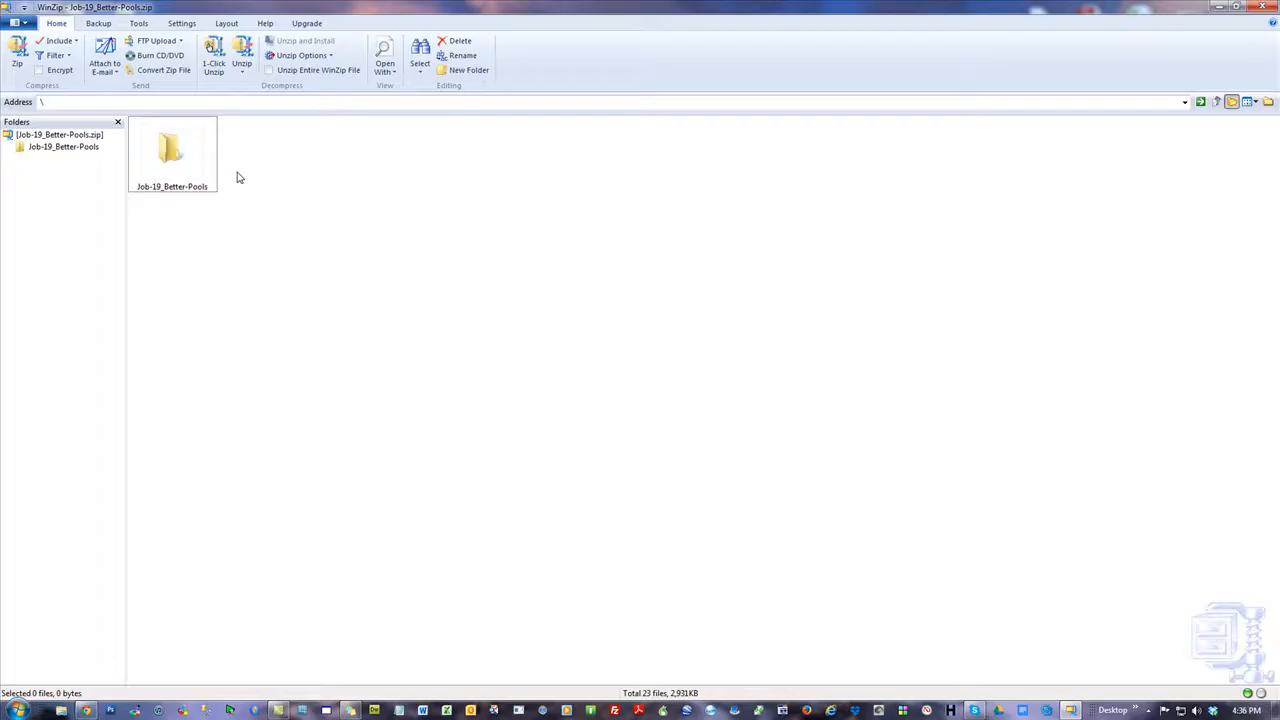
pyautogui.click(173, 157)
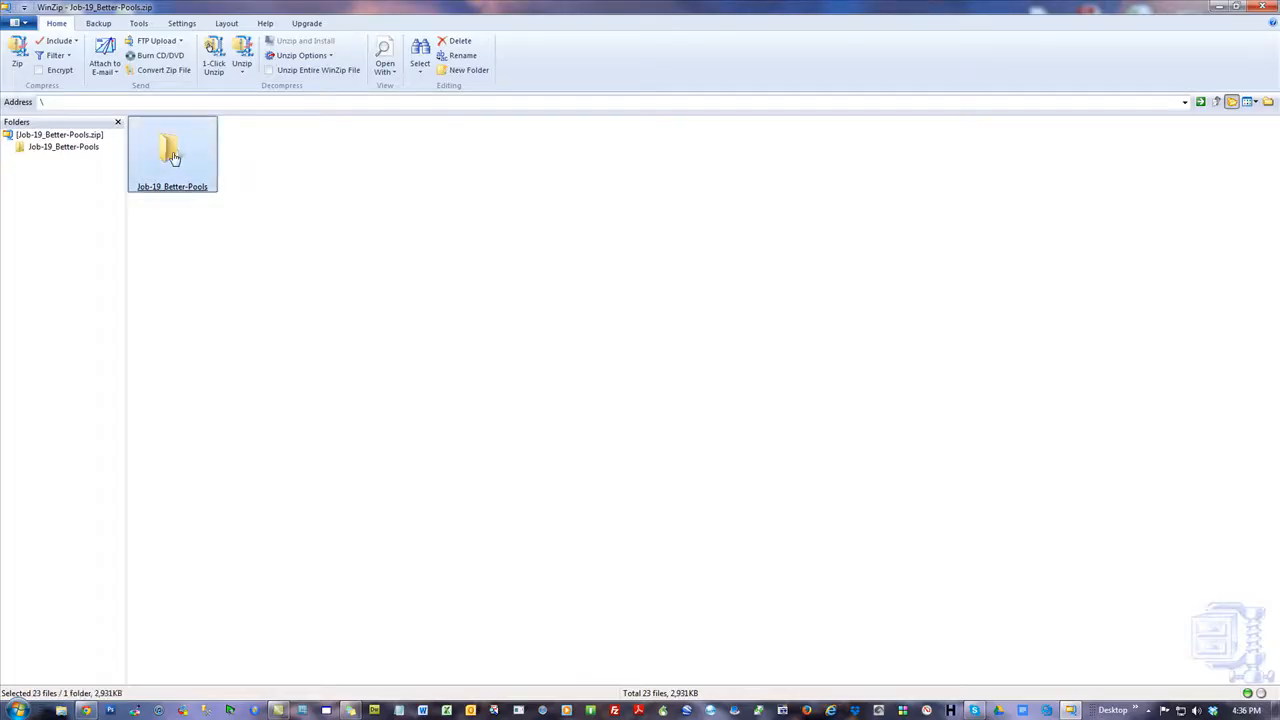
pyautogui.doubleClick(173, 157)
pyautogui.click(423, 246)
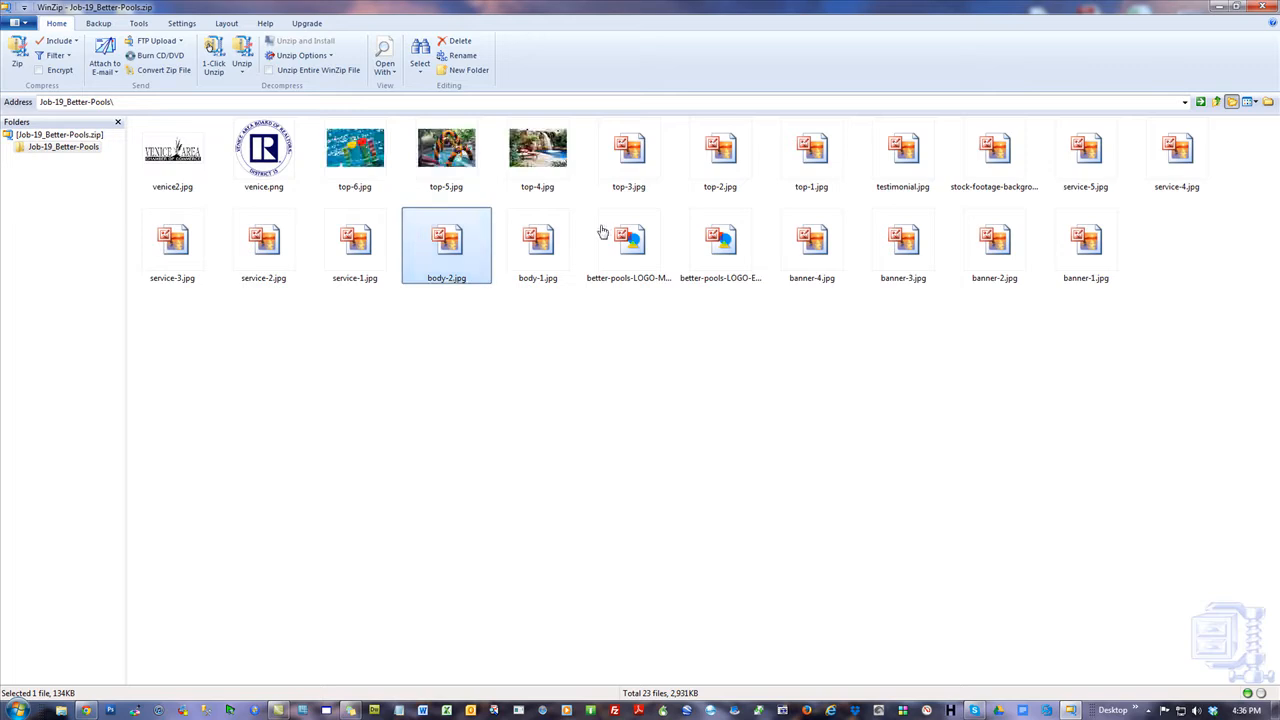
pyautogui.click(1216, 101)
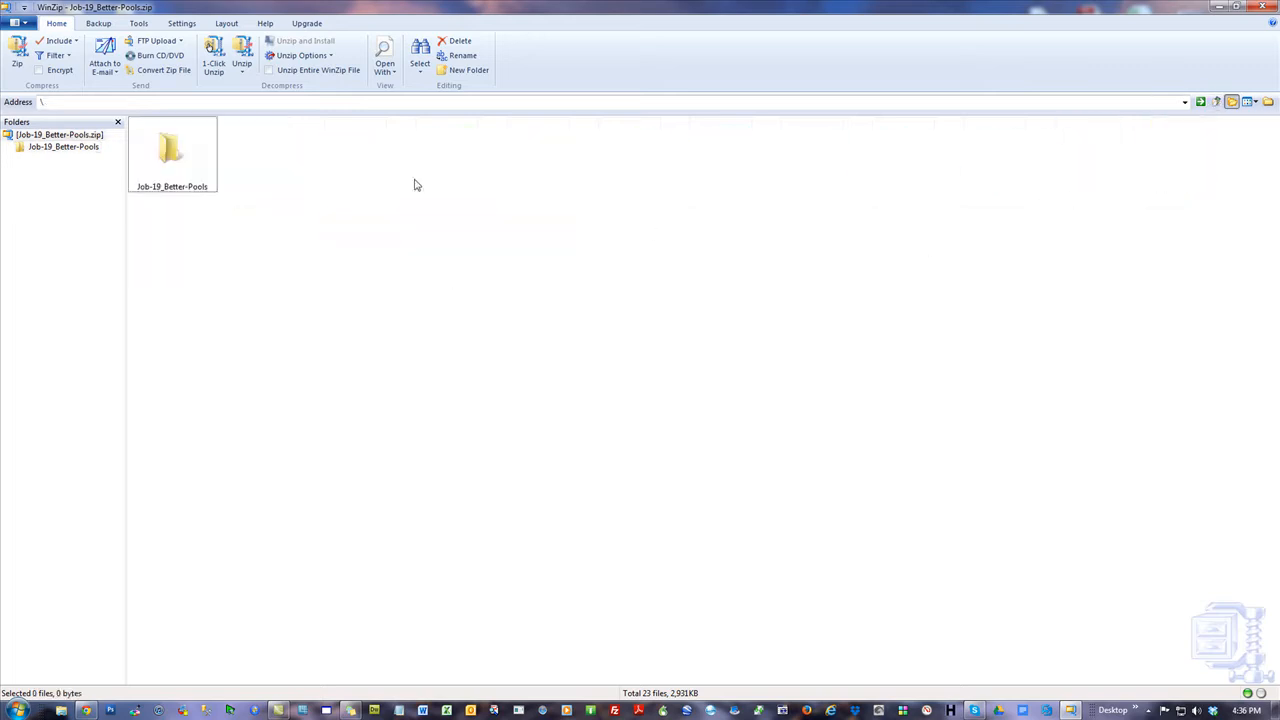
pyautogui.click(1263, 7)
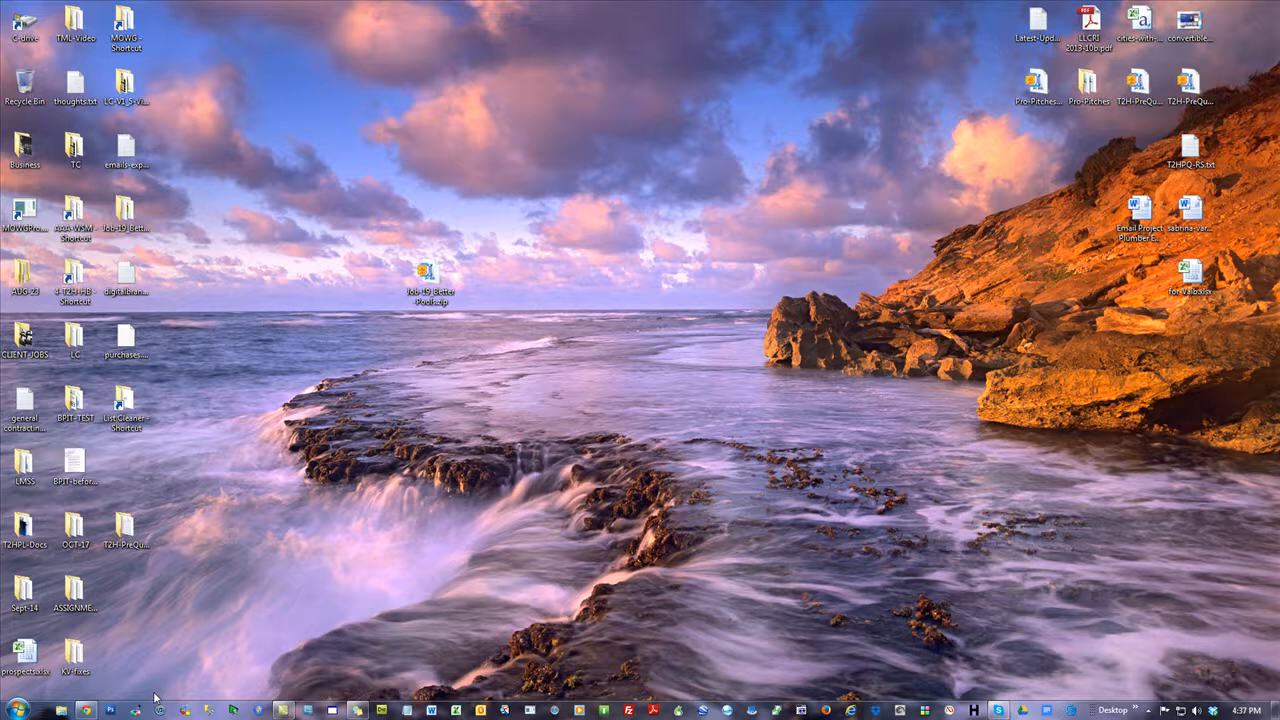
# Back in the admin panel, review the Export Project option for uploading to FTP.
pyautogui.click(86, 710)
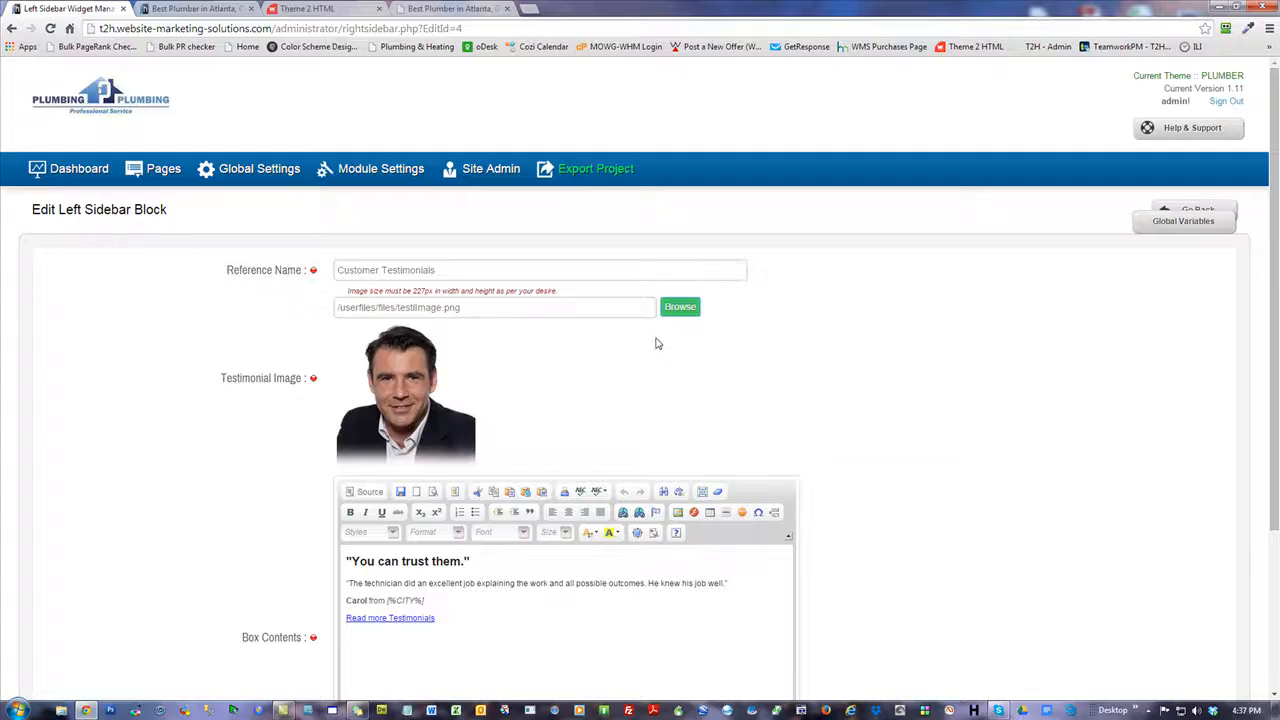
pyautogui.click(78, 176)
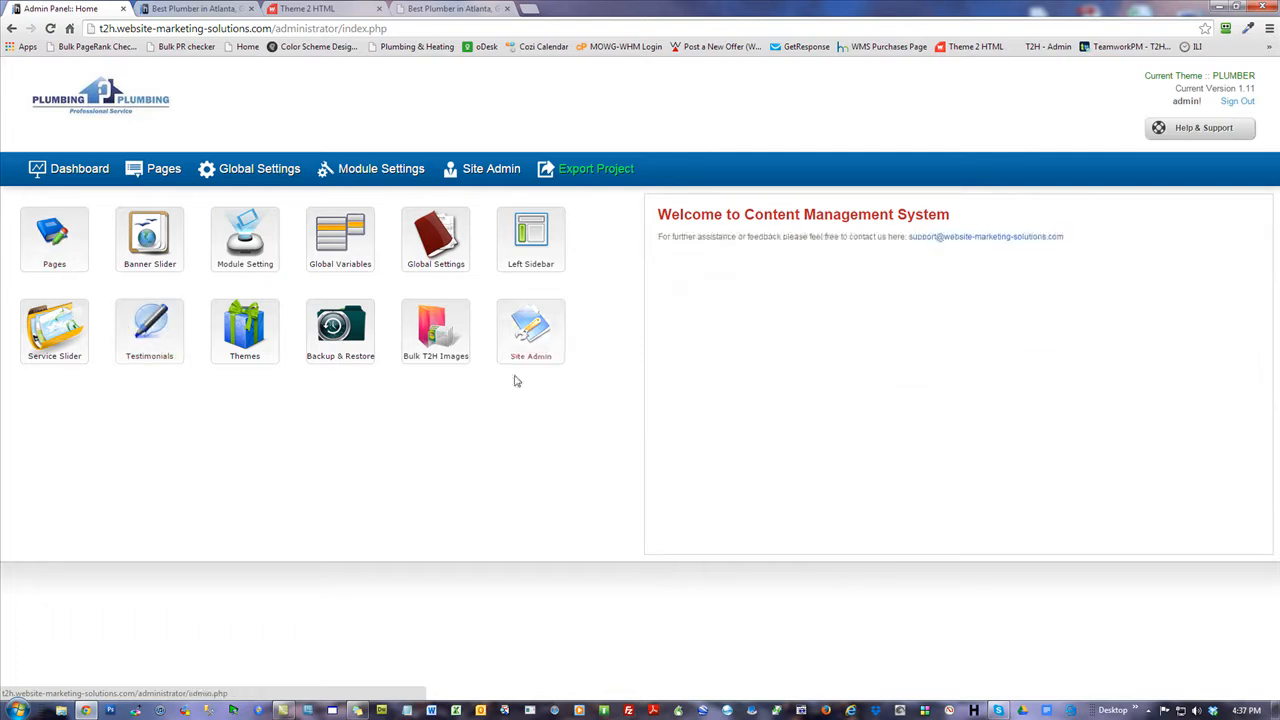
pyautogui.click(611, 172)
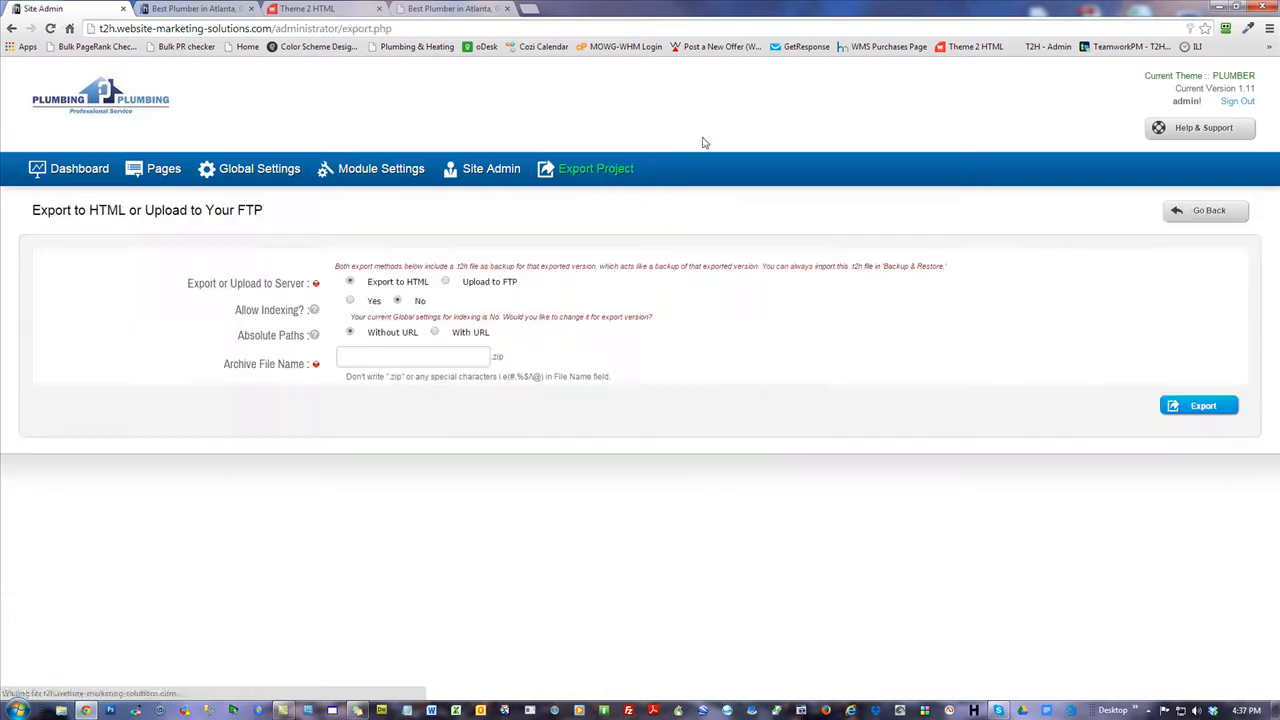
pyautogui.click(447, 283)
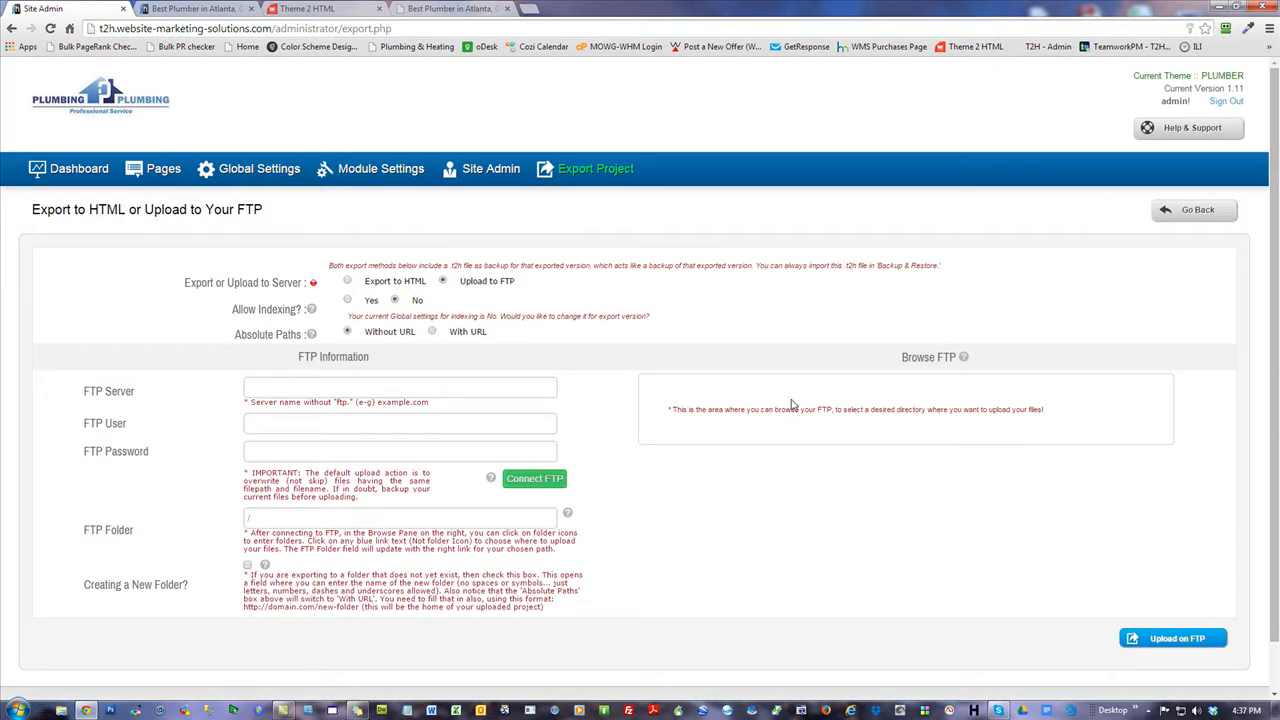
# Check the Social Media Widget global settings, then go to the Testimonials manager.
pyautogui.click(248, 170)
pyautogui.click(80, 542)
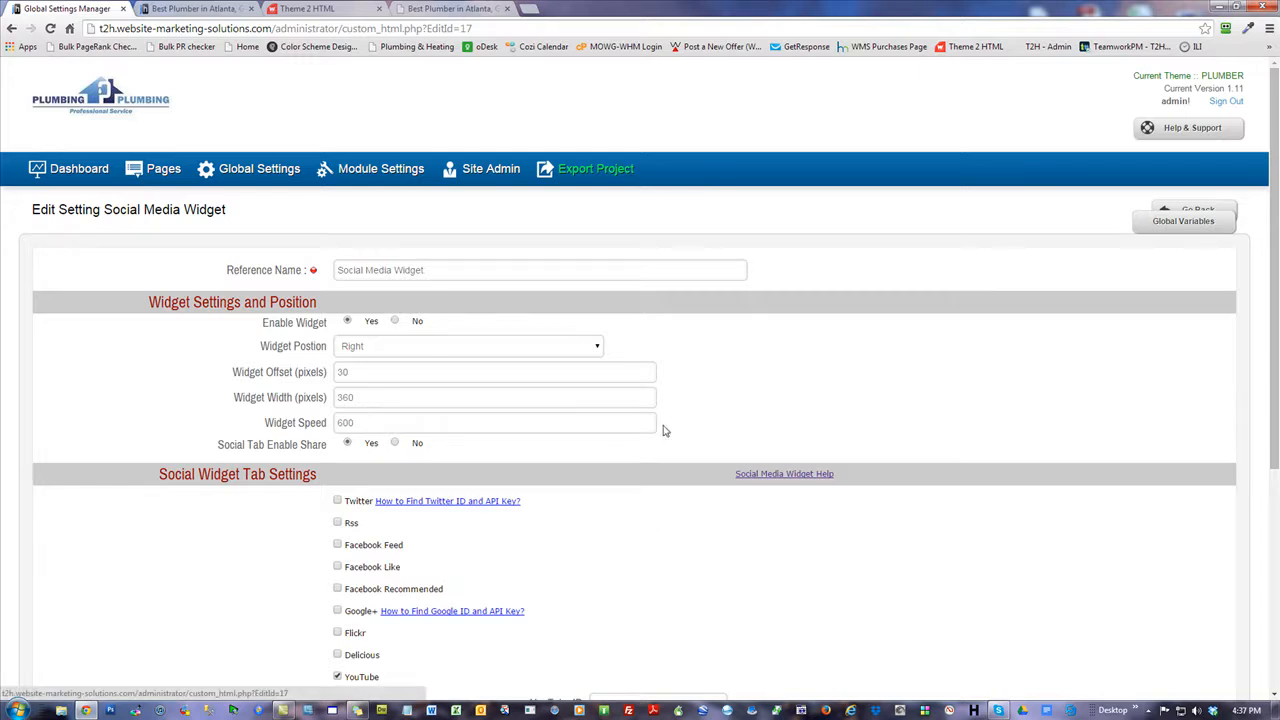
pyautogui.scroll(-2, 636, 516)
pyautogui.scroll(2, 637, 520)
pyautogui.click(80, 170)
pyautogui.click(150, 337)
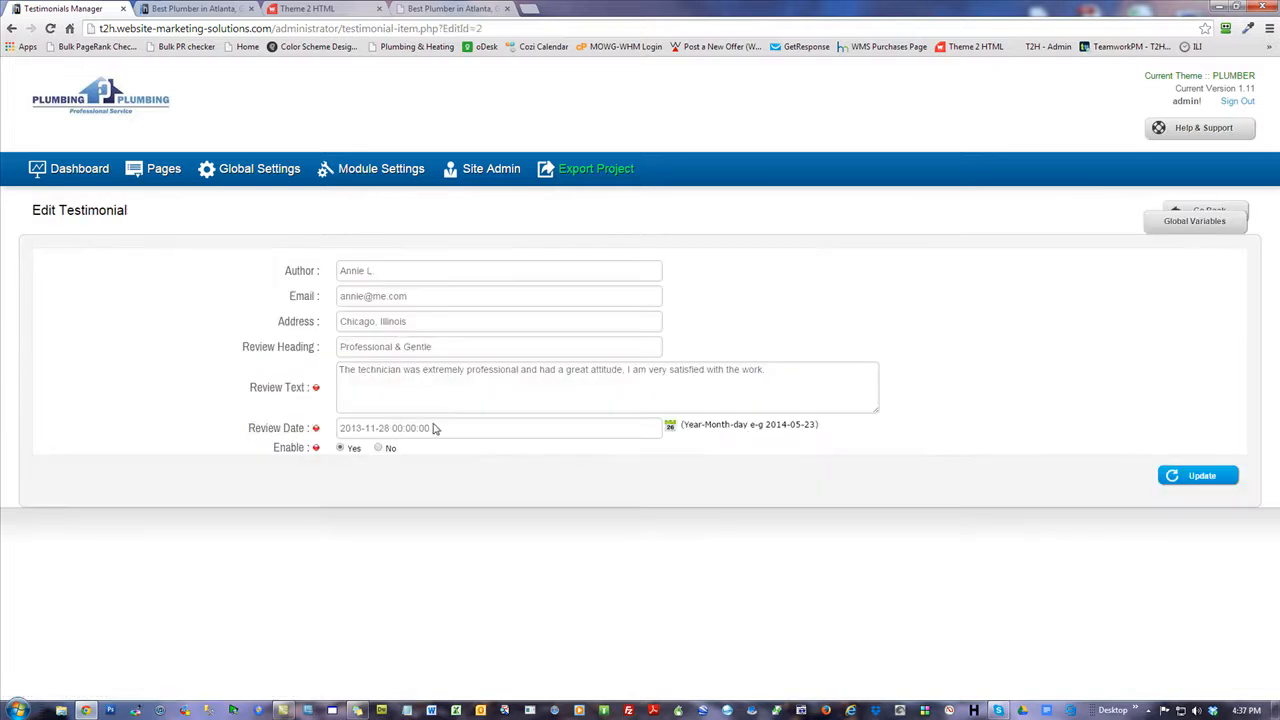
# Change the Professional & Gentle review date to 2014-10-30 and update the testimonial.
pyautogui.click(435, 428)
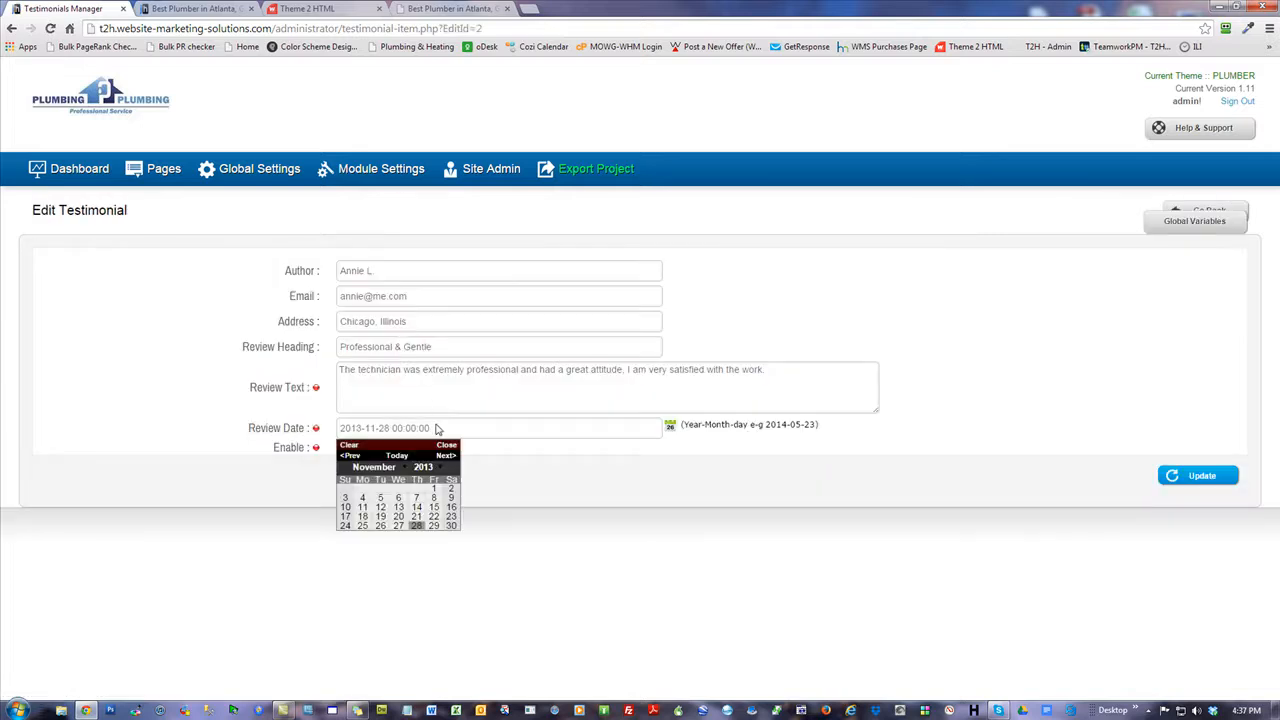
pyautogui.click(380, 508)
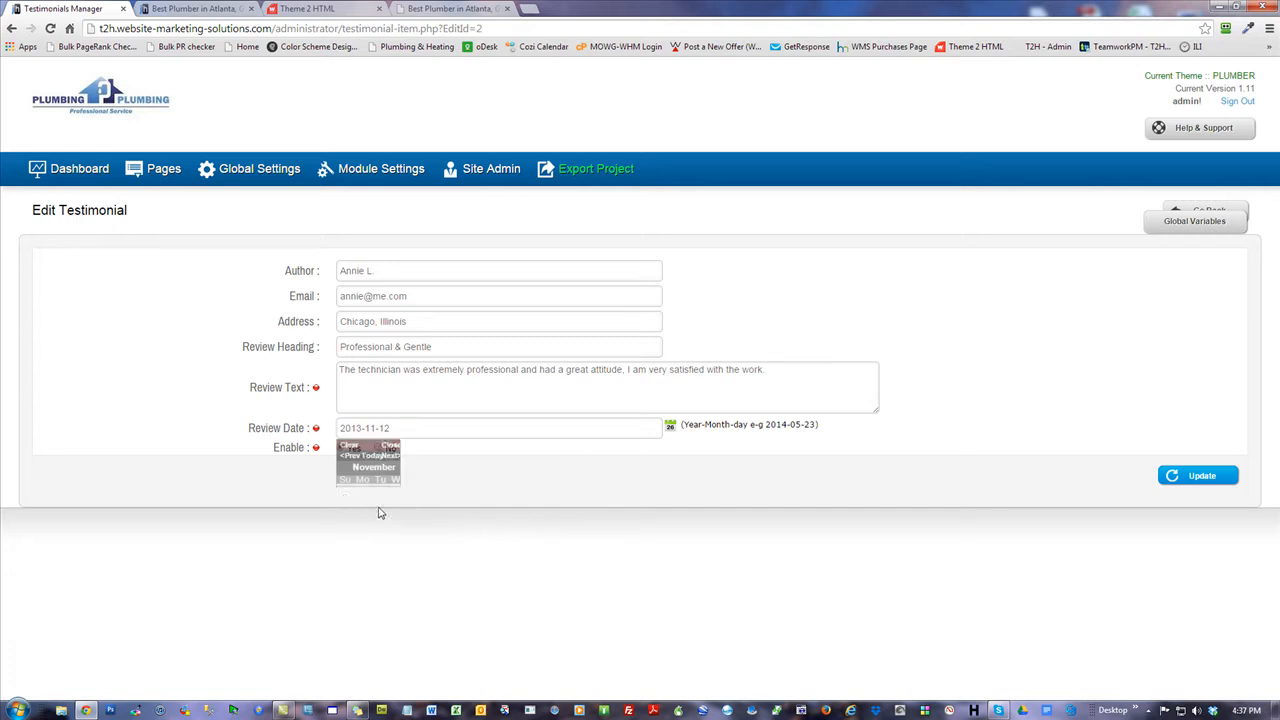
pyautogui.click(395, 430)
pyautogui.click(430, 467)
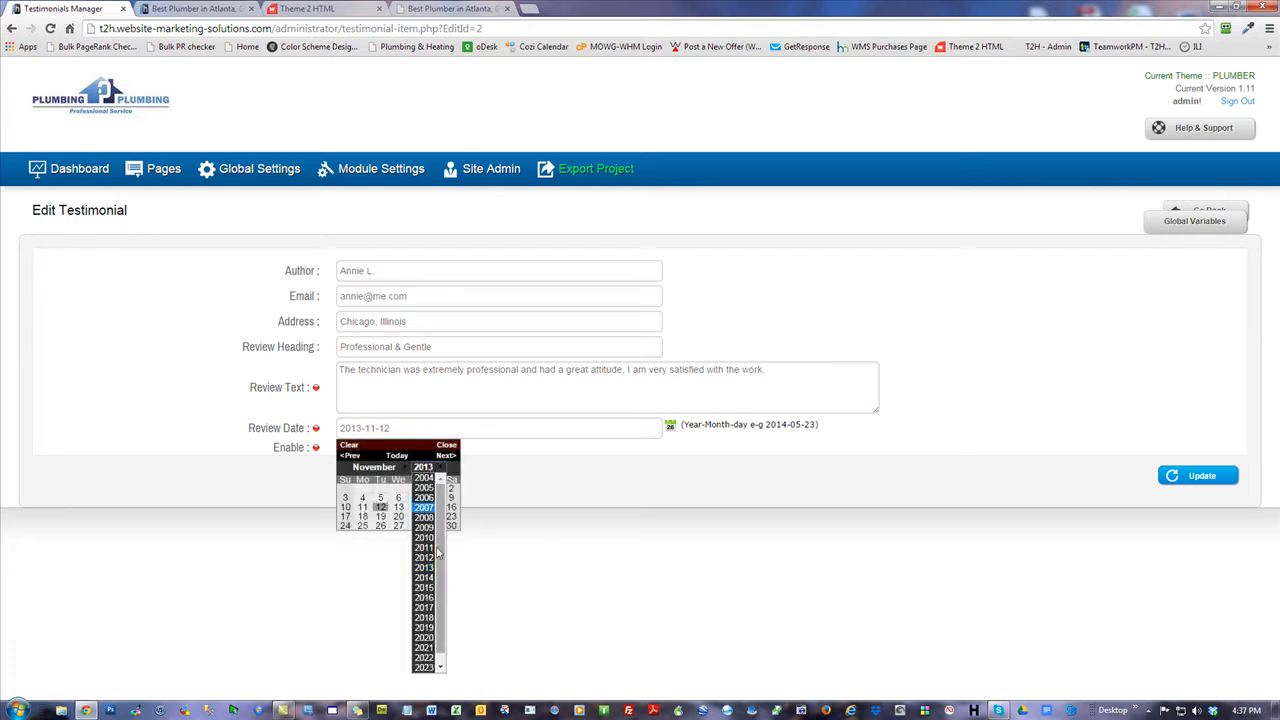
pyautogui.click(424, 578)
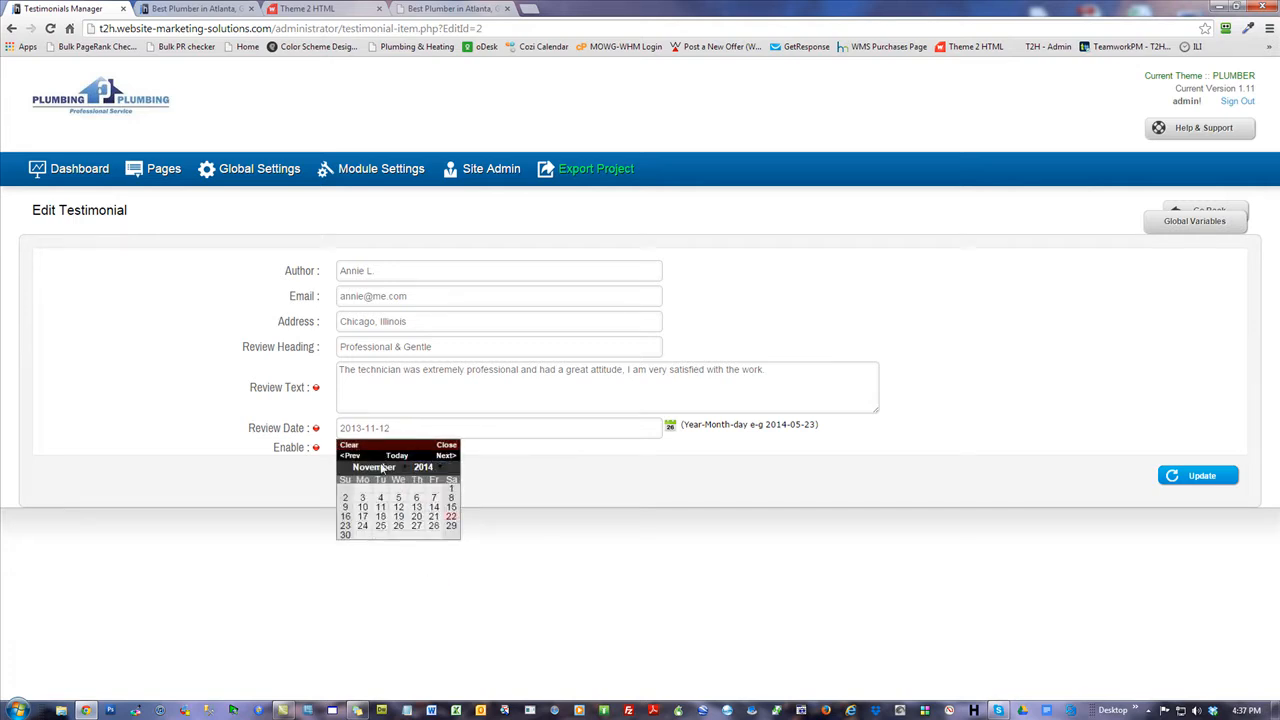
pyautogui.click(378, 468)
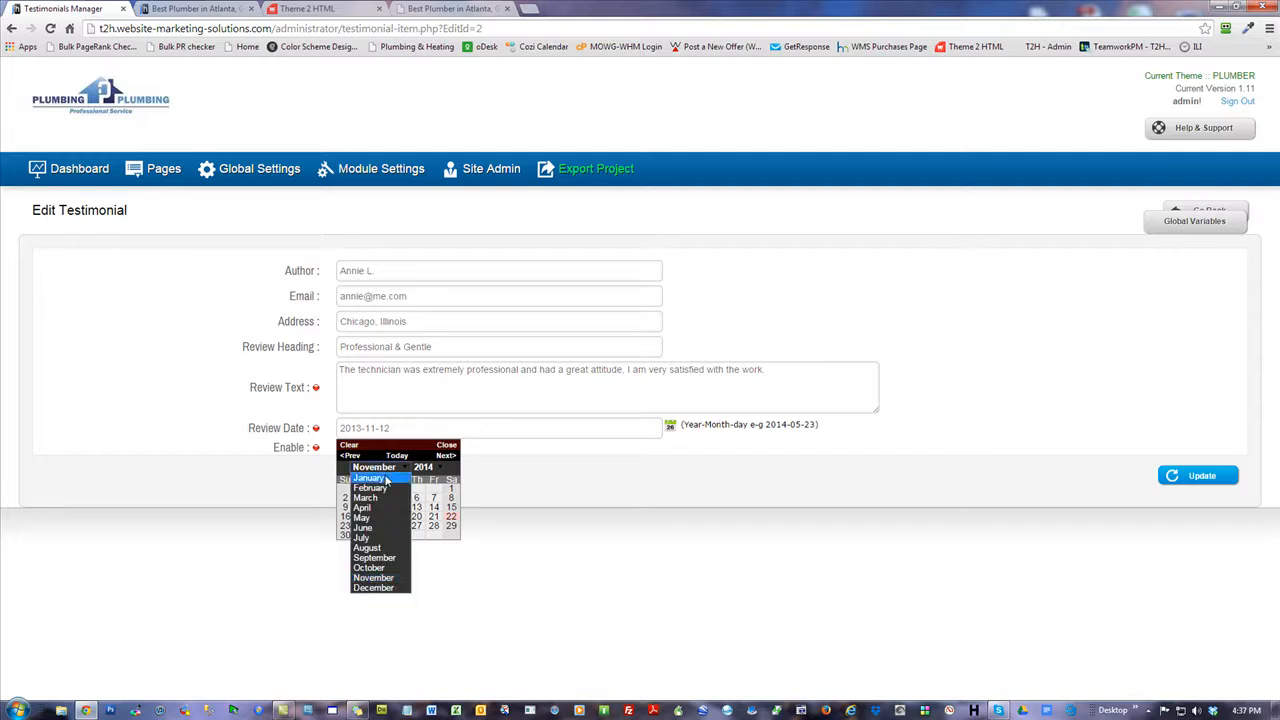
pyautogui.click(374, 567)
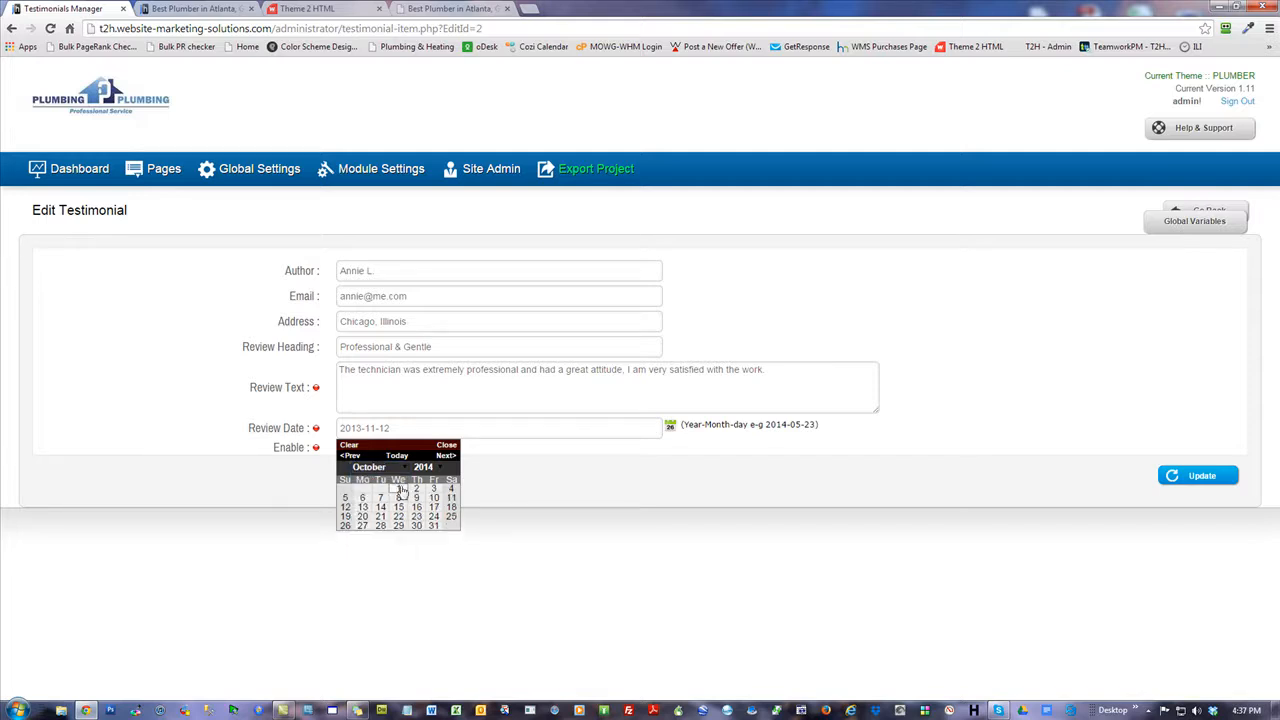
pyautogui.click(416, 526)
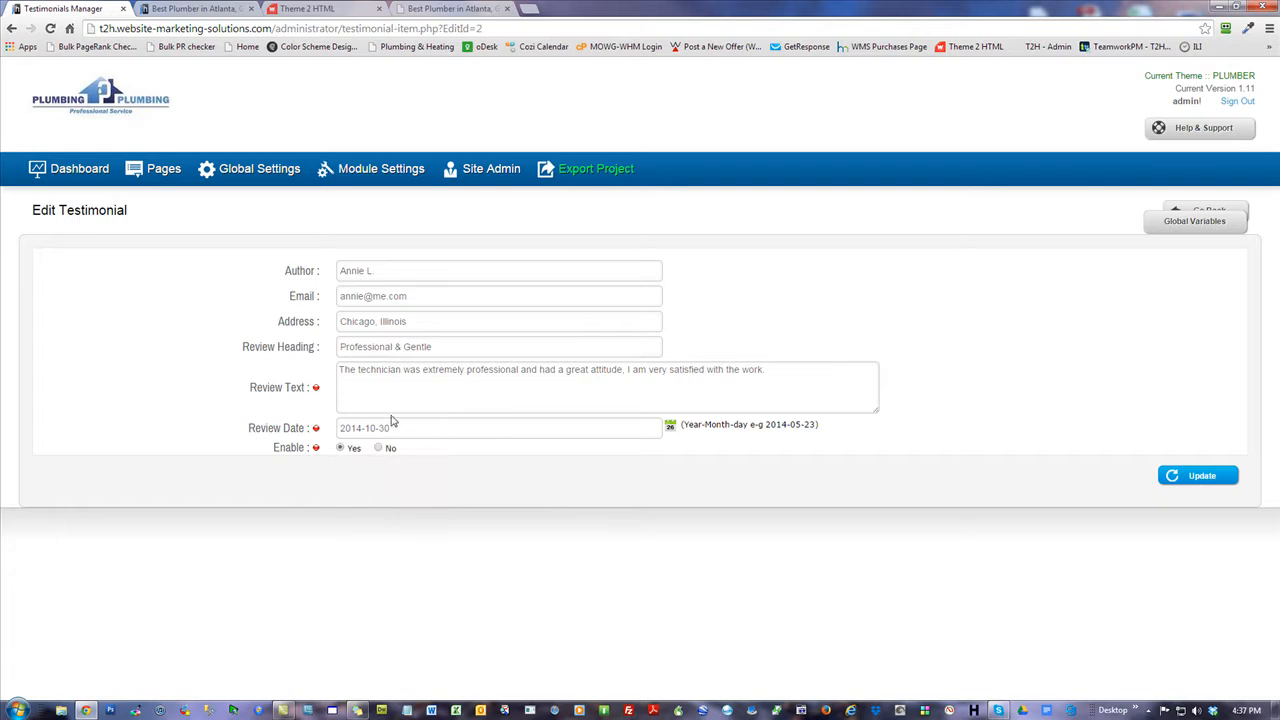
pyautogui.click(1204, 481)
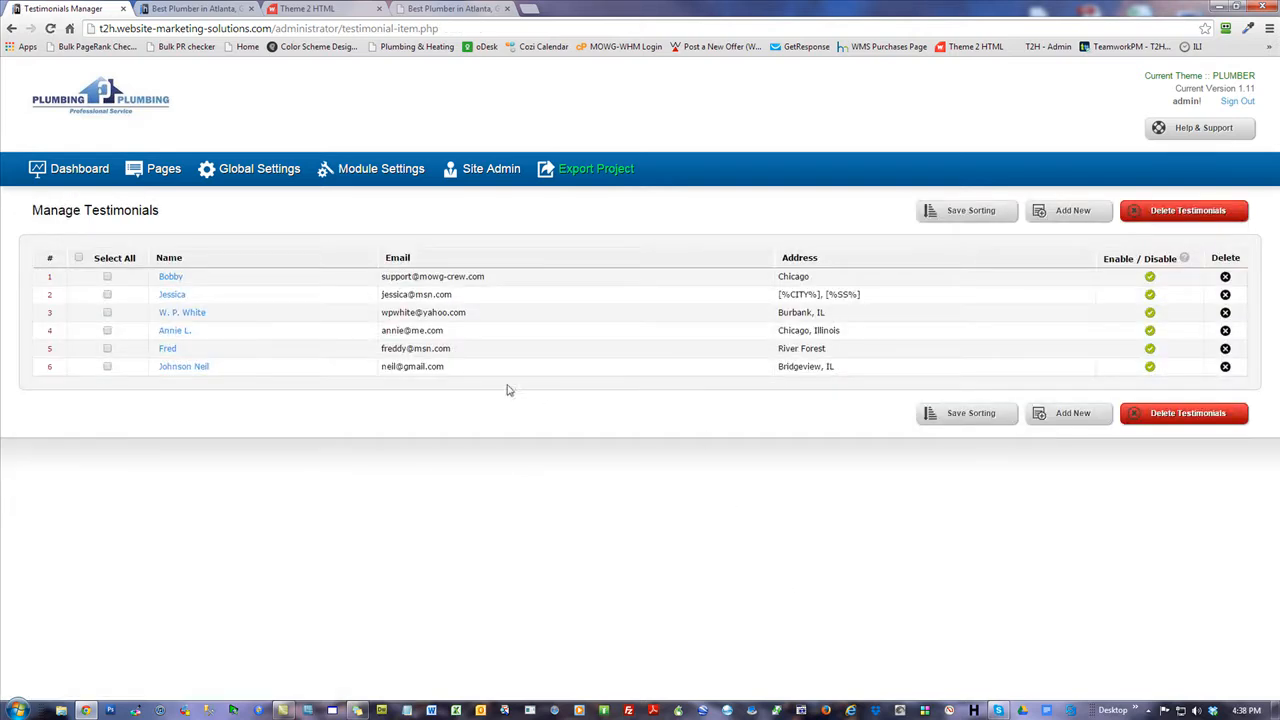
# Move the River Forest review from fifth place to the top and save the sorting.
pyautogui.moveTo(470, 349); pyautogui.dragTo(490, 286)
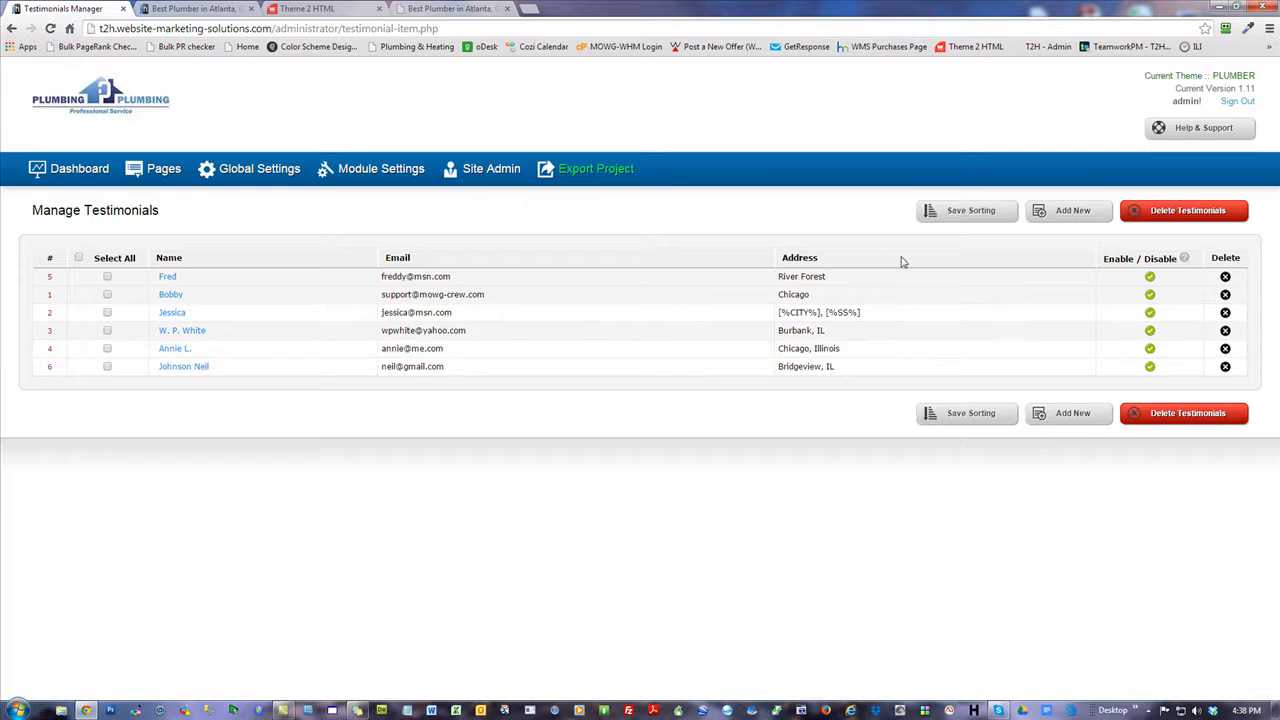
pyautogui.click(971, 211)
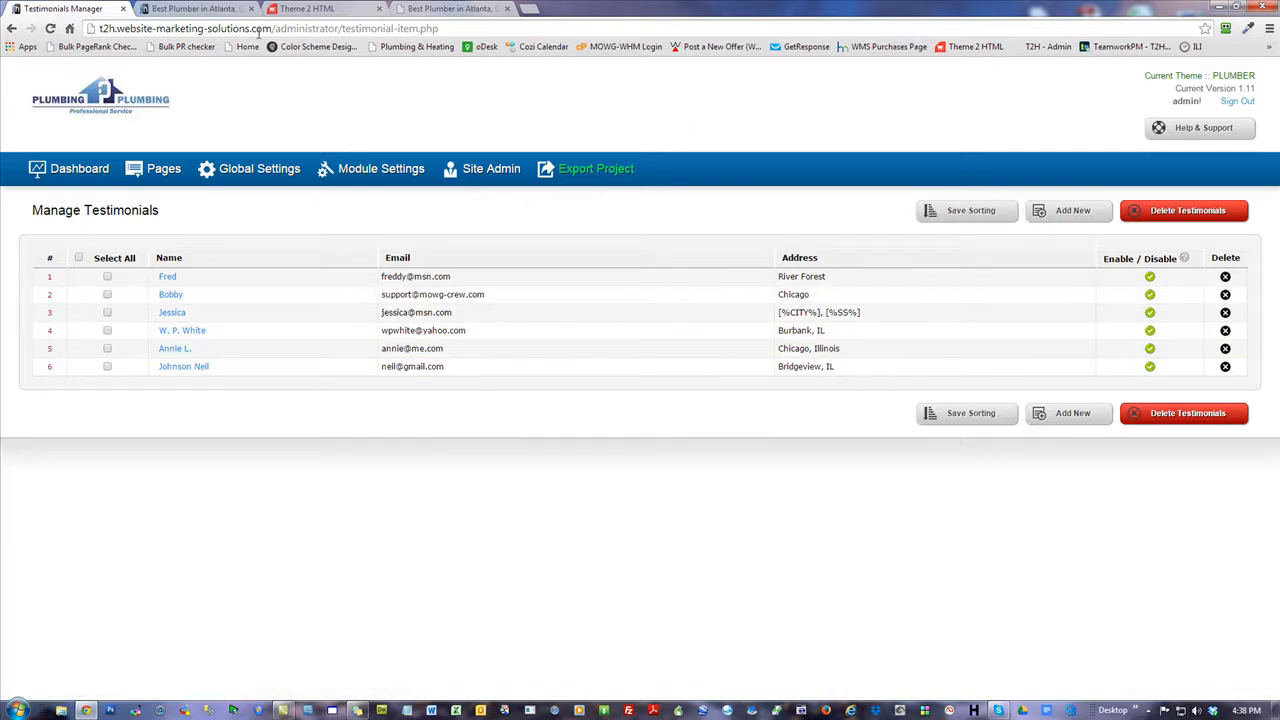
# In the second tab, Google 'cedar run plumbing' and open the cedarrunplumbing.com result.
pyautogui.click(185, 9)
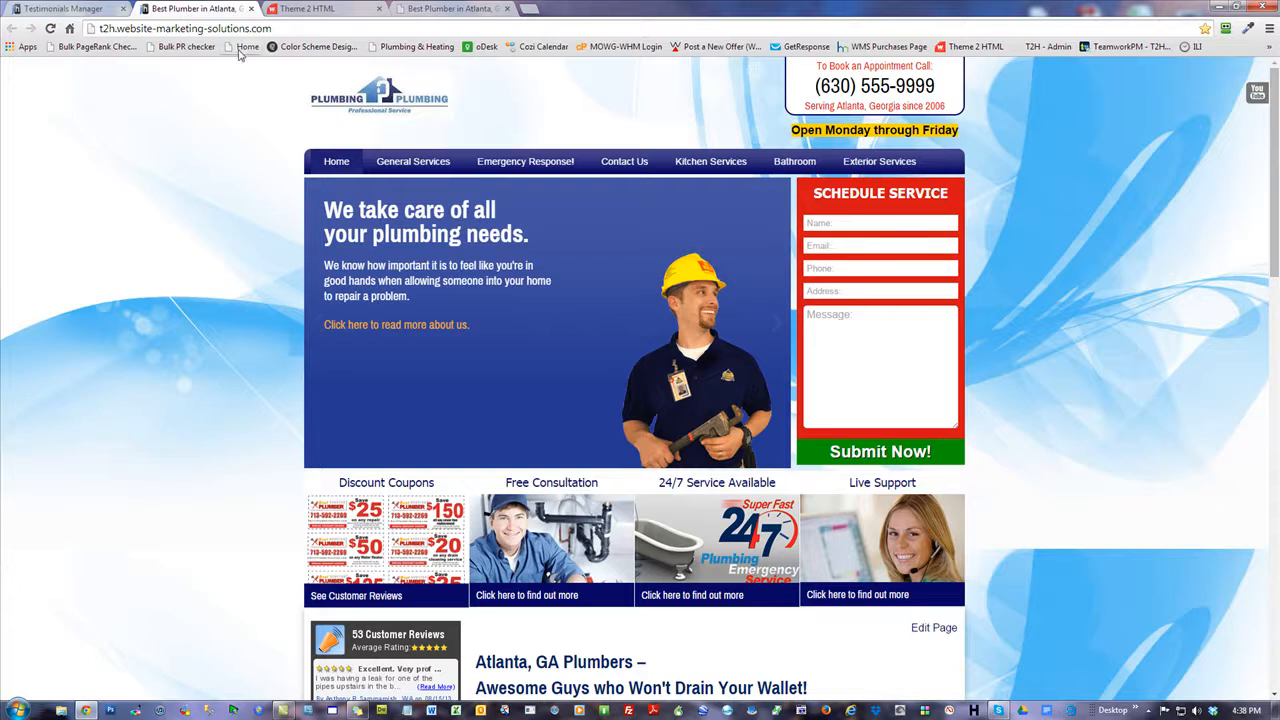
pyautogui.hotkey('ctrl', 'l')
pyautogui.write('google.com')
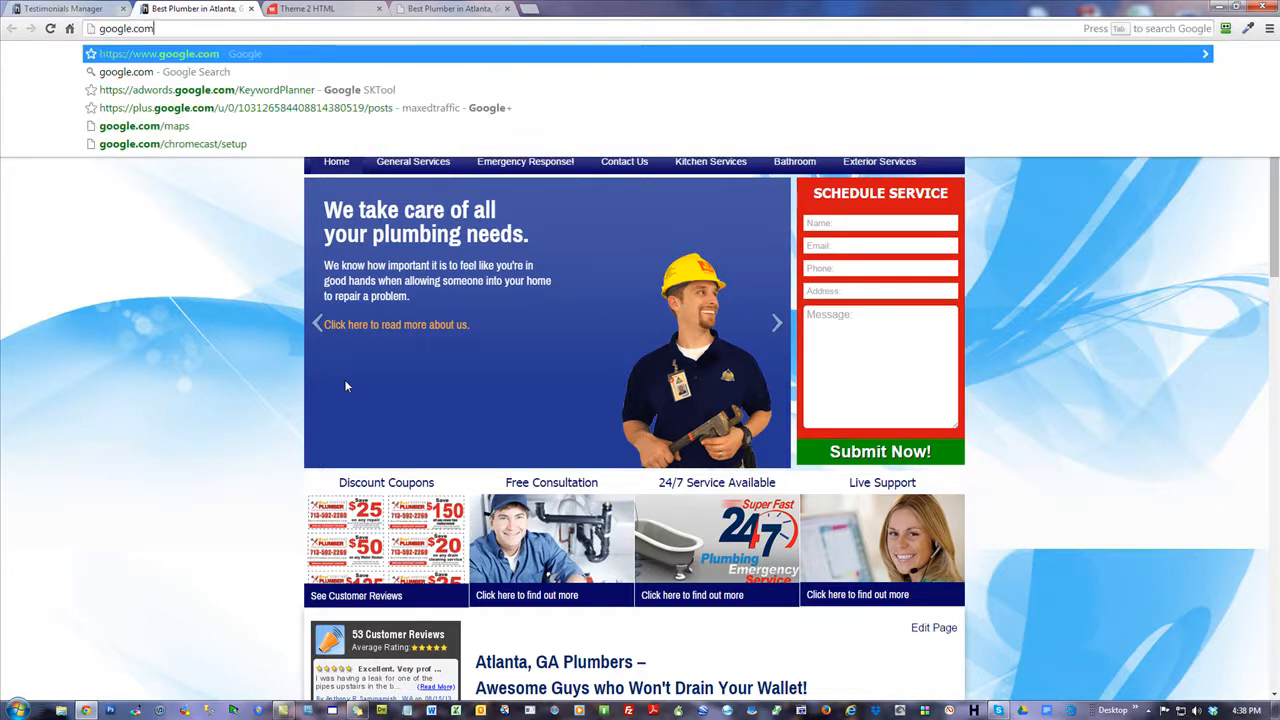
pyautogui.press('Return')
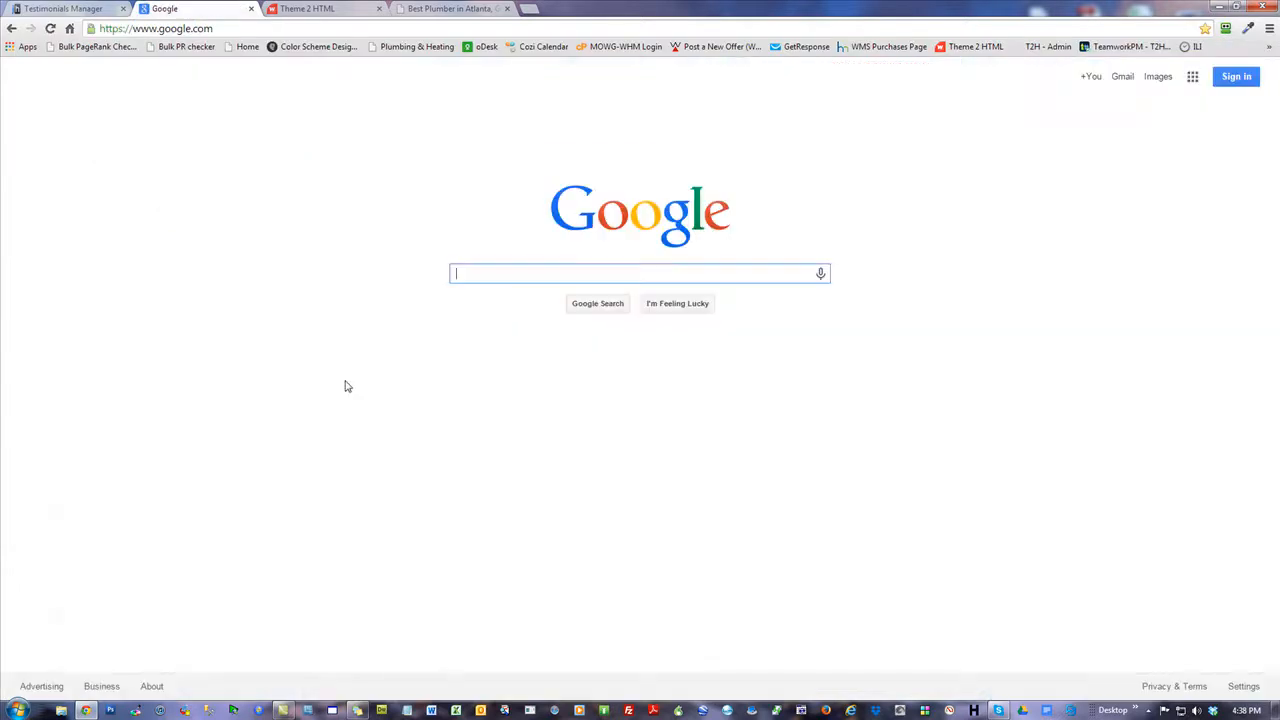
pyautogui.write('cedar run')
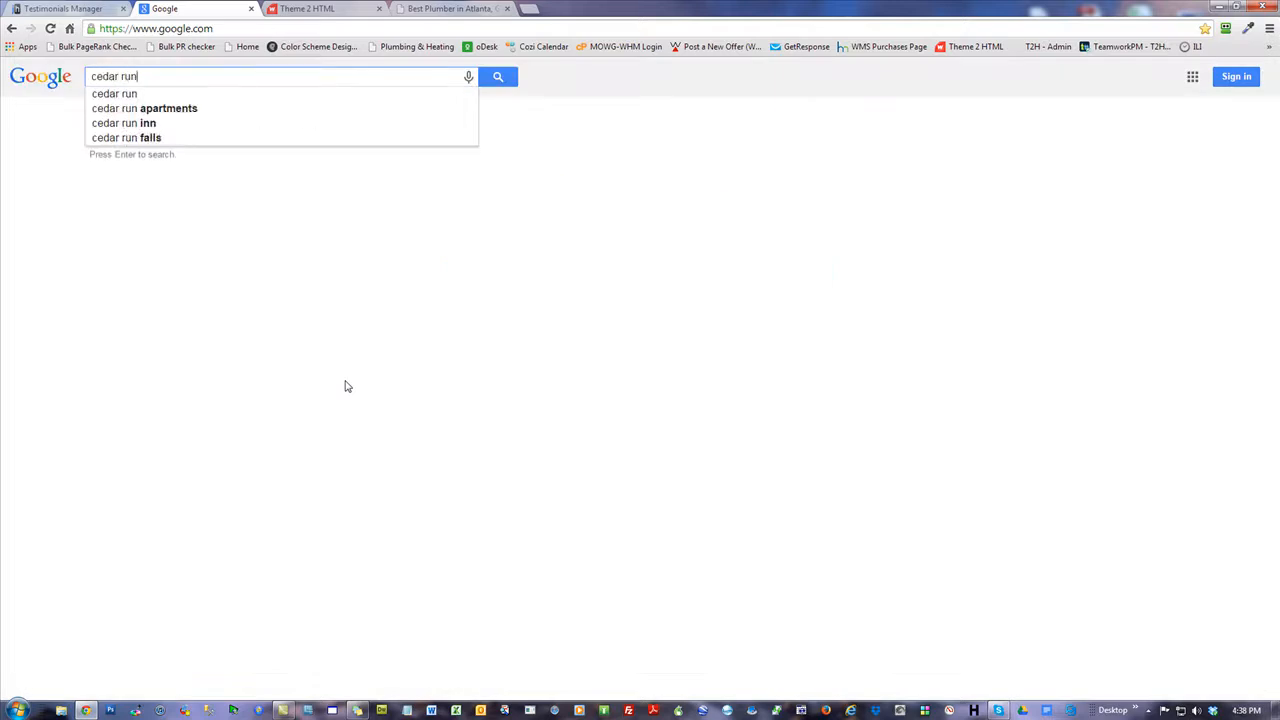
pyautogui.write(' plumbing')
pyautogui.press('Return')
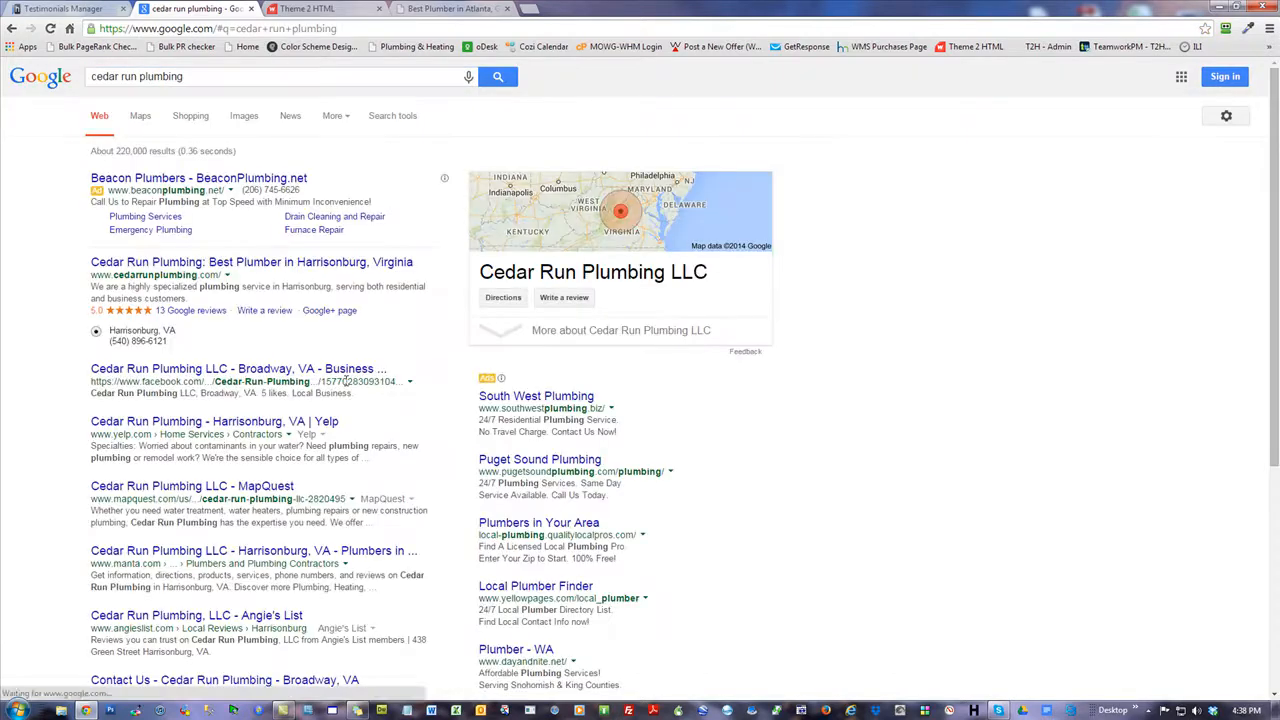
pyautogui.click(193, 265)
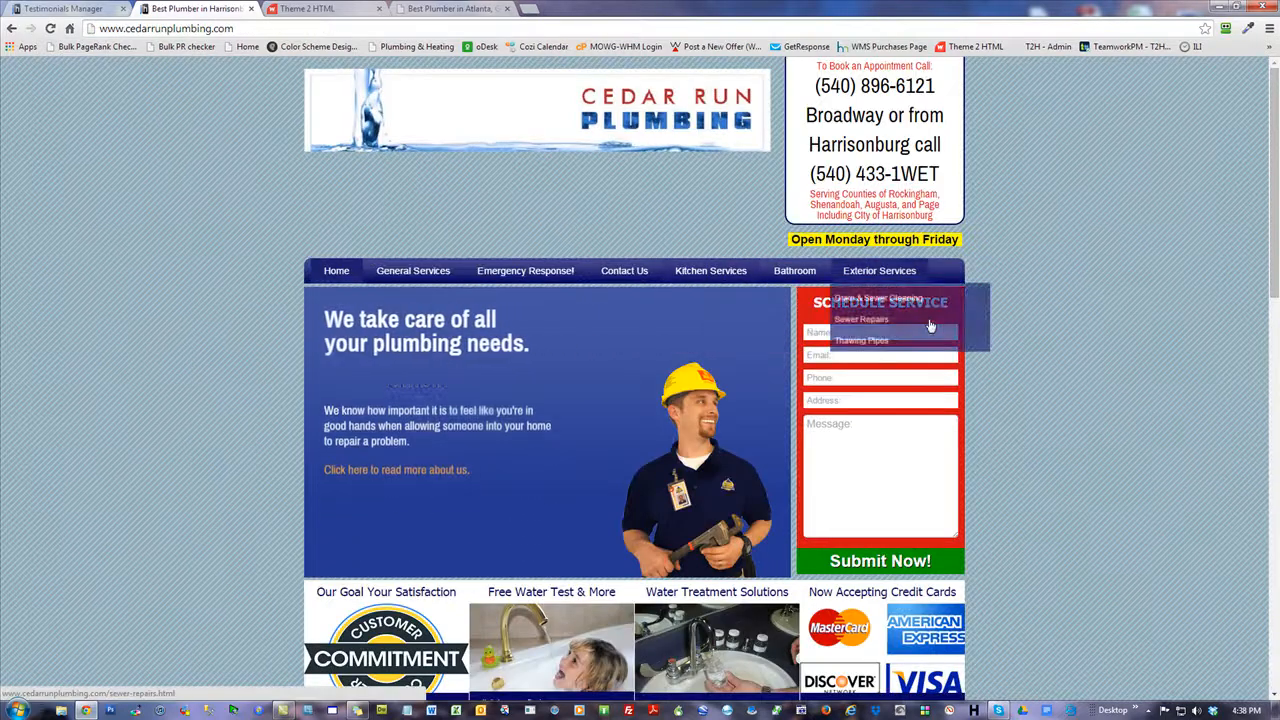
# Open Cedar Run Plumbing's Customer Reviews page from the Home menu and scroll through it.
pyautogui.moveTo(347, 277)
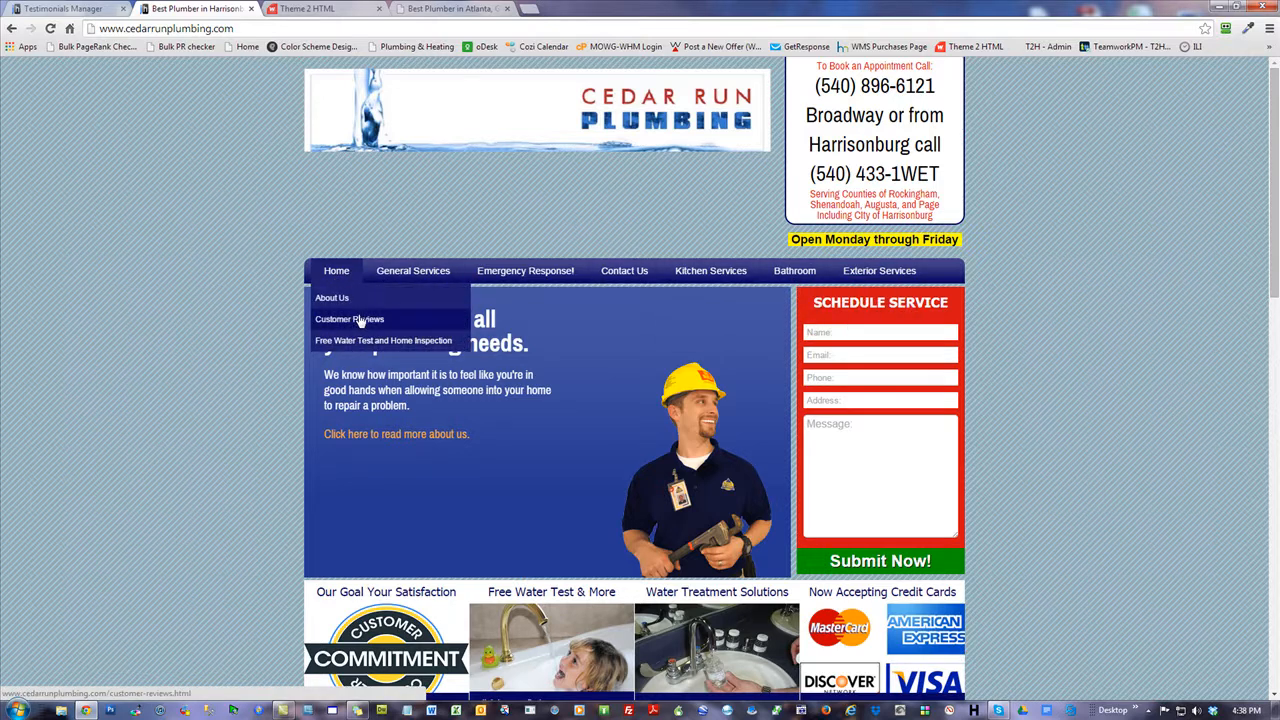
pyautogui.click(345, 317)
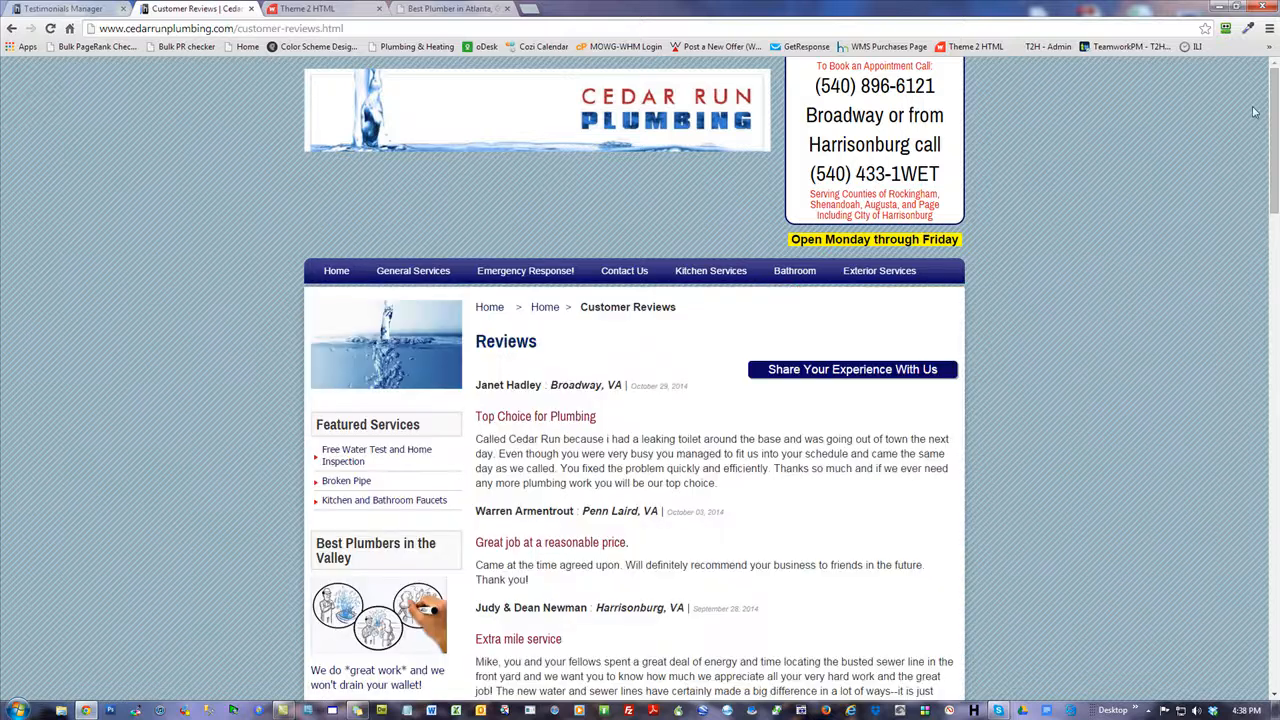
pyautogui.moveTo(1274, 105); pyautogui.dragTo(1274, 552)
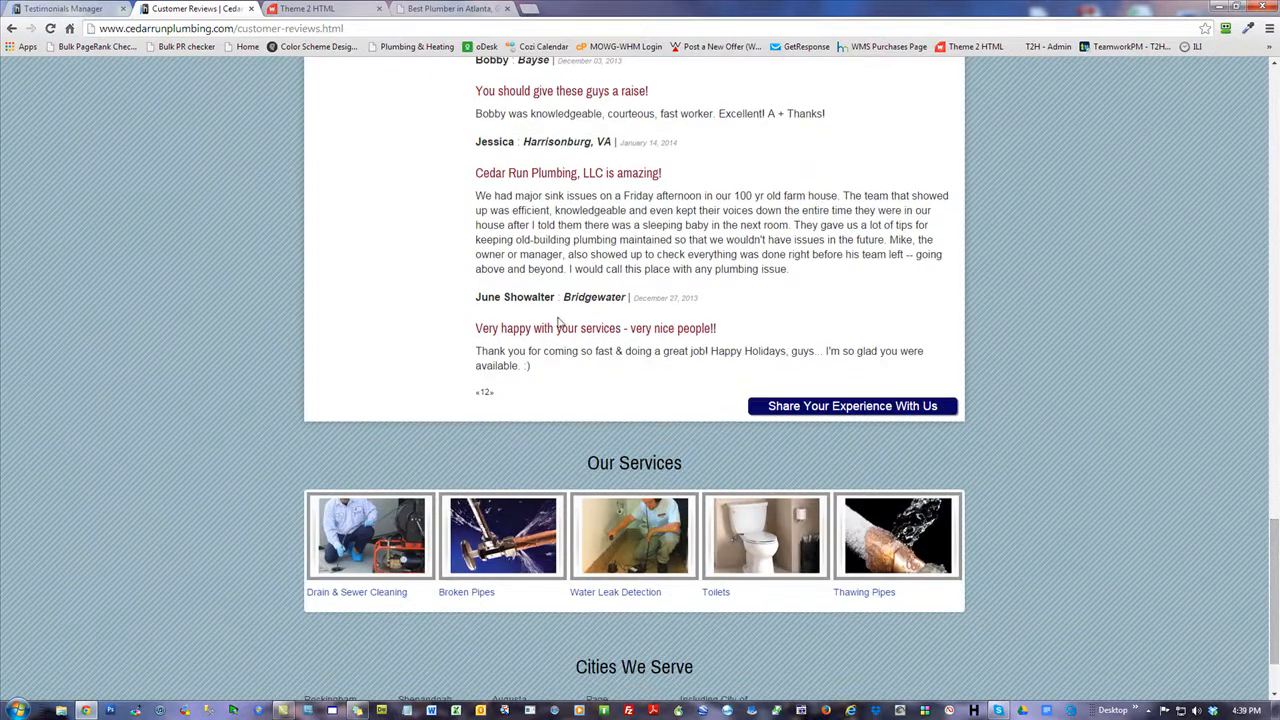
# Read the first page of reviews, then switch back to the Testimonials Manager tab.
pyautogui.click(487, 397)
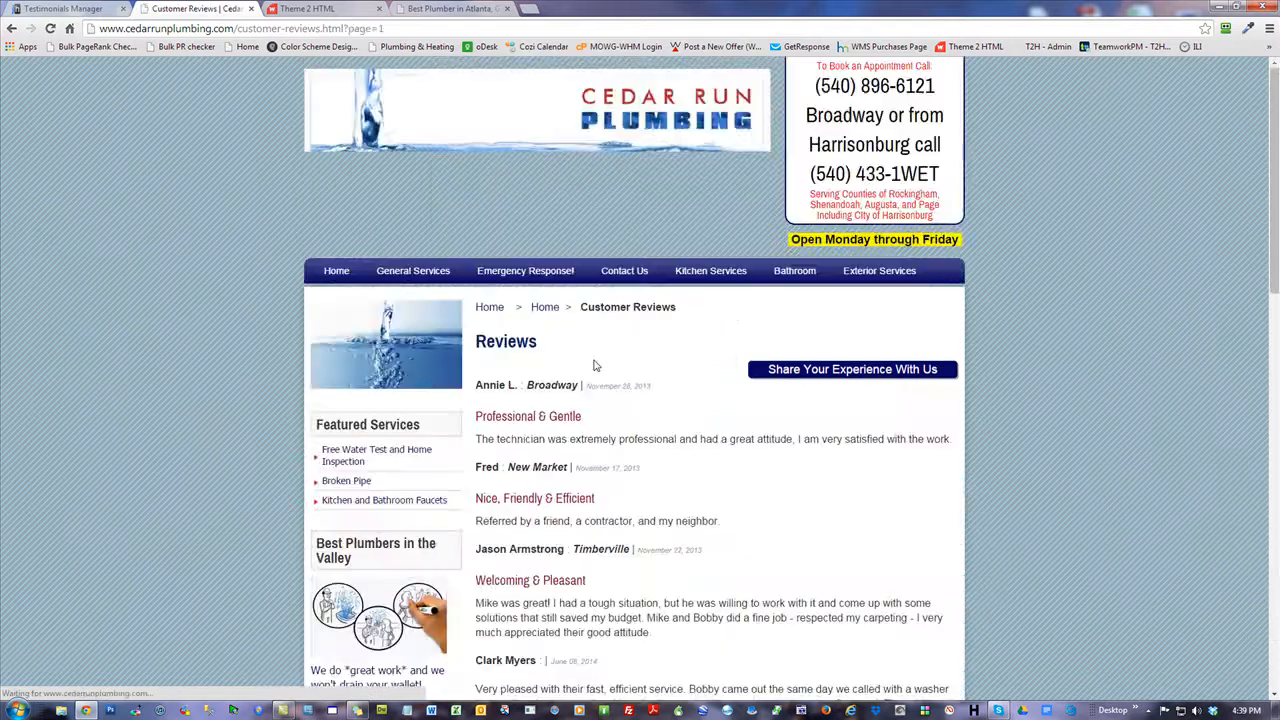
pyautogui.moveTo(1273, 117); pyautogui.dragTo(1273, 328)
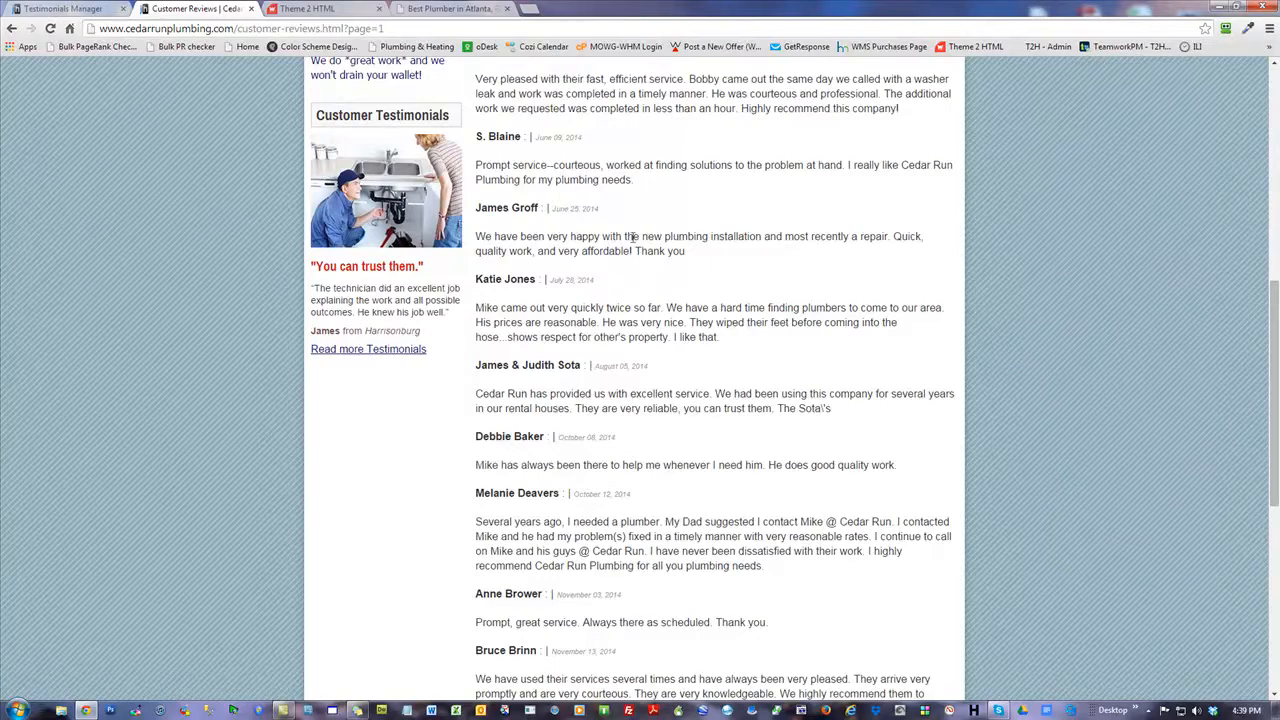
pyautogui.scroll(-3, 808, 366)
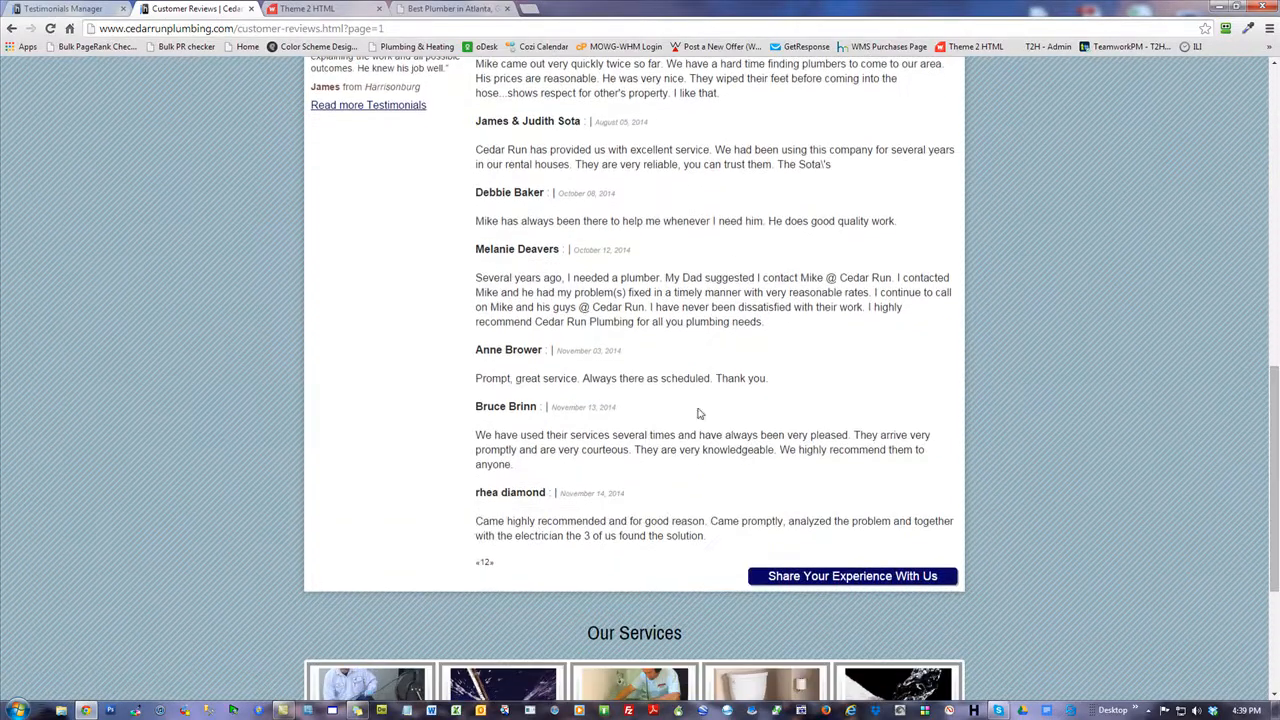
pyautogui.scroll(10, 635, 276)
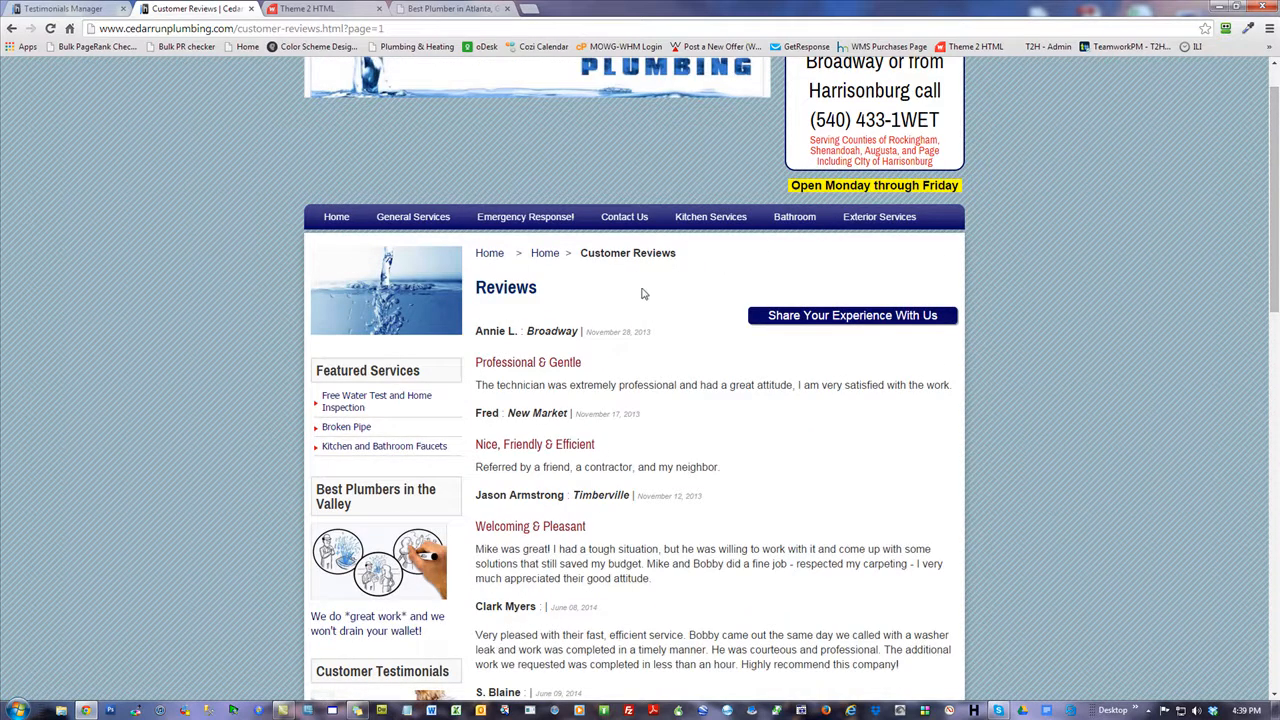
pyautogui.scroll(1, 640, 289)
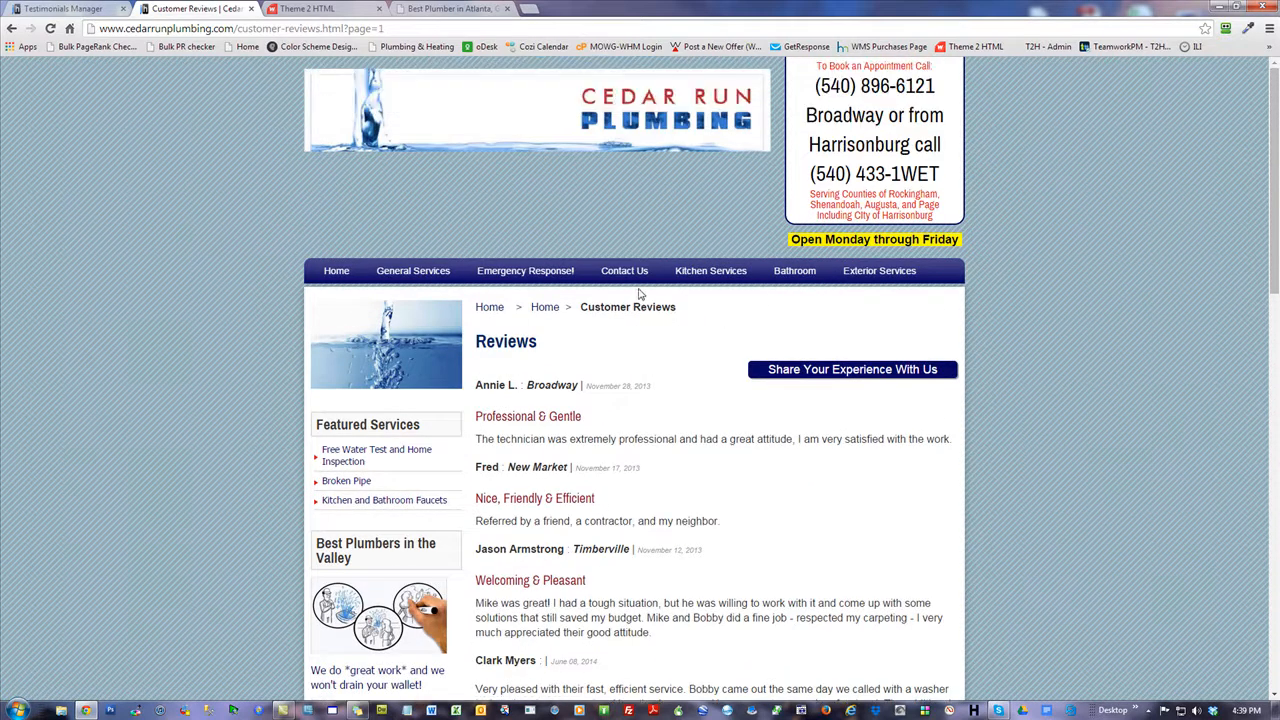
pyautogui.click(88, 12)
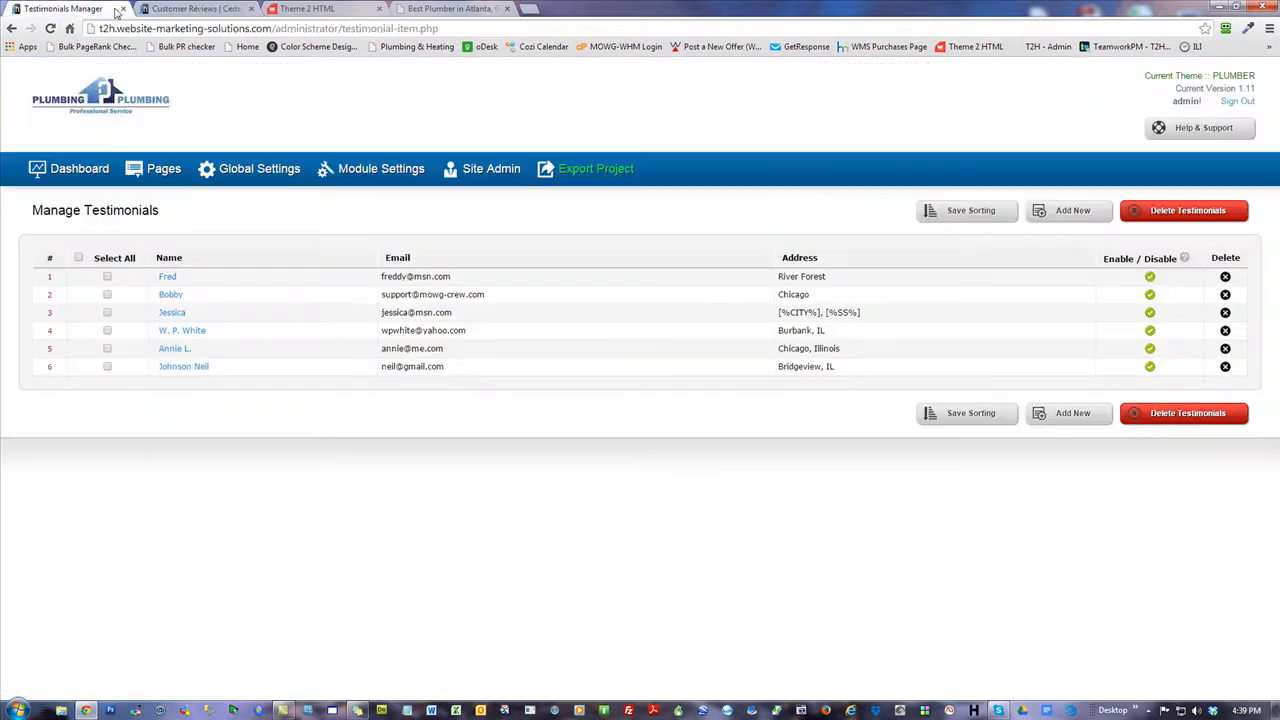
# Sign out of the Theme2HTML admin panel and close Chrome.
pyautogui.click(1236, 104)
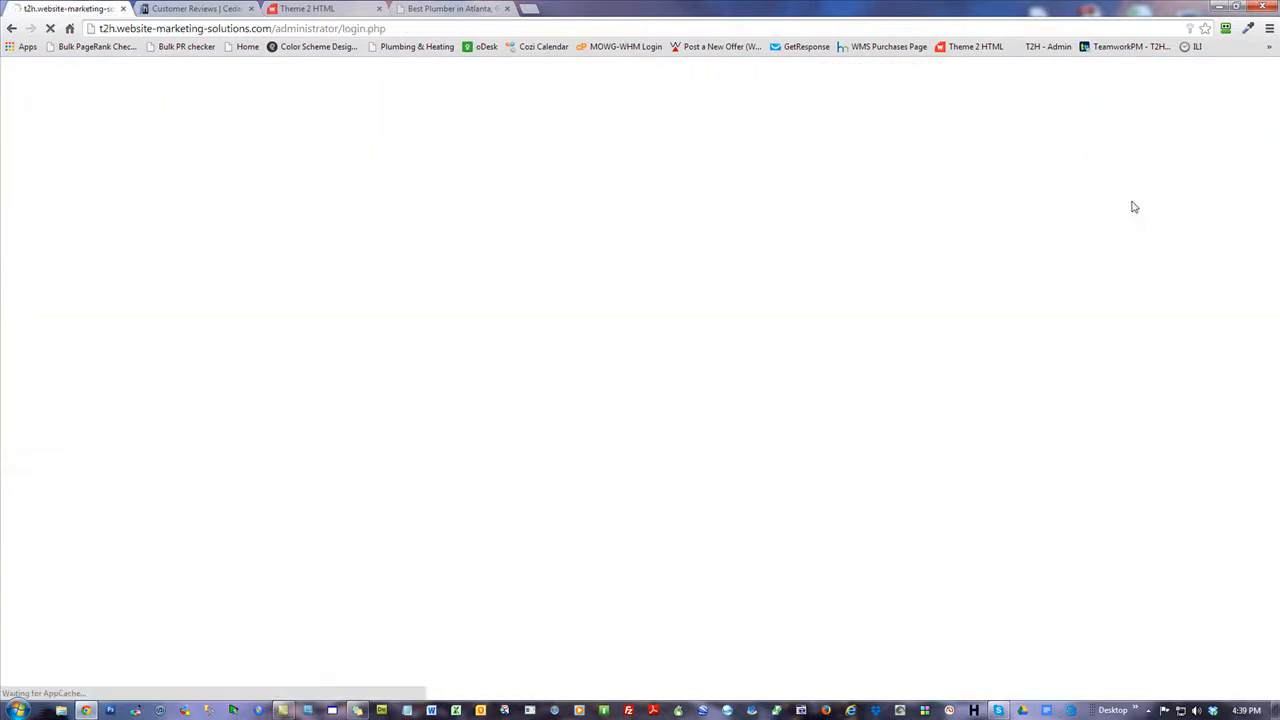
pyautogui.click(1268, 8)
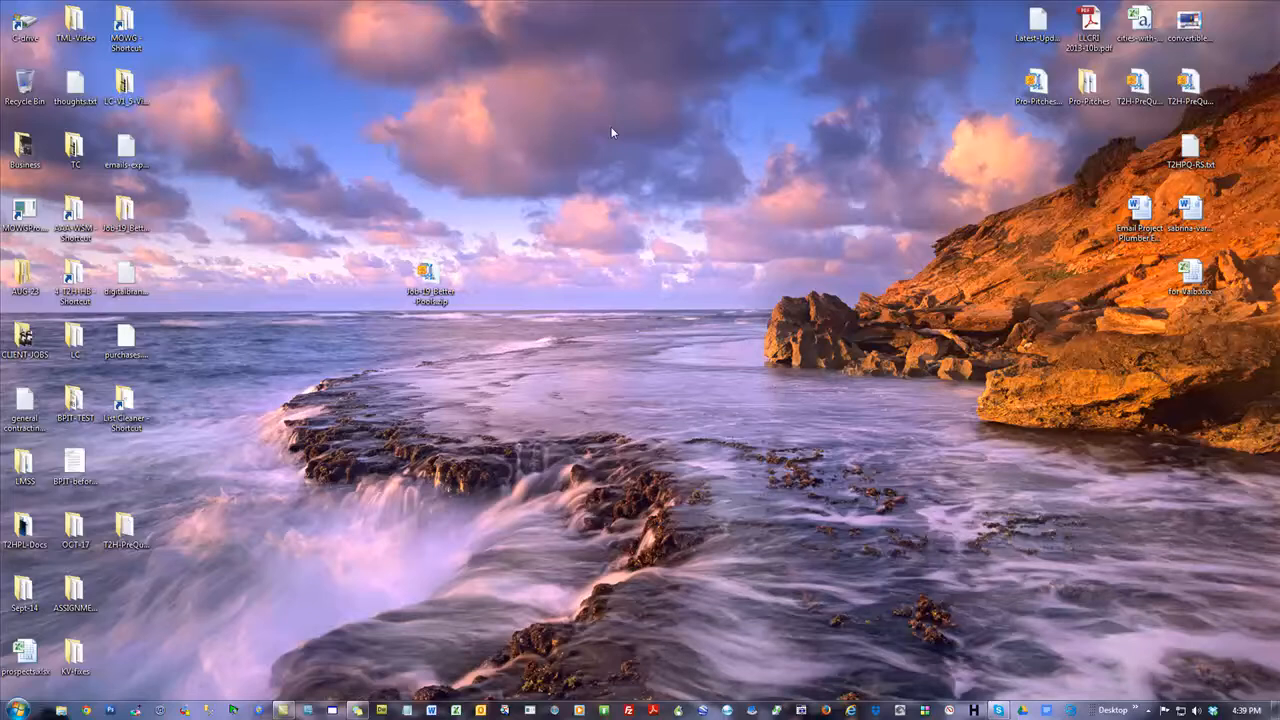